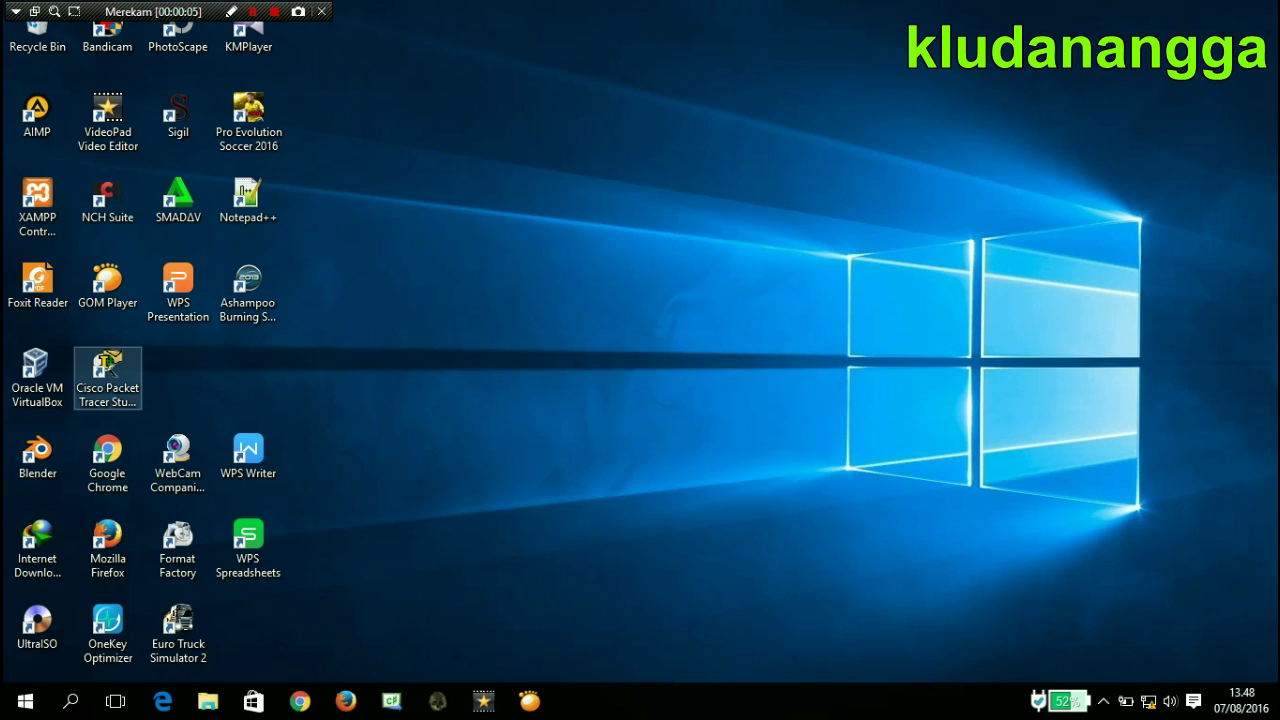
Launch Cisco Packet Tracer Student and maximize its window.
click(108, 368)
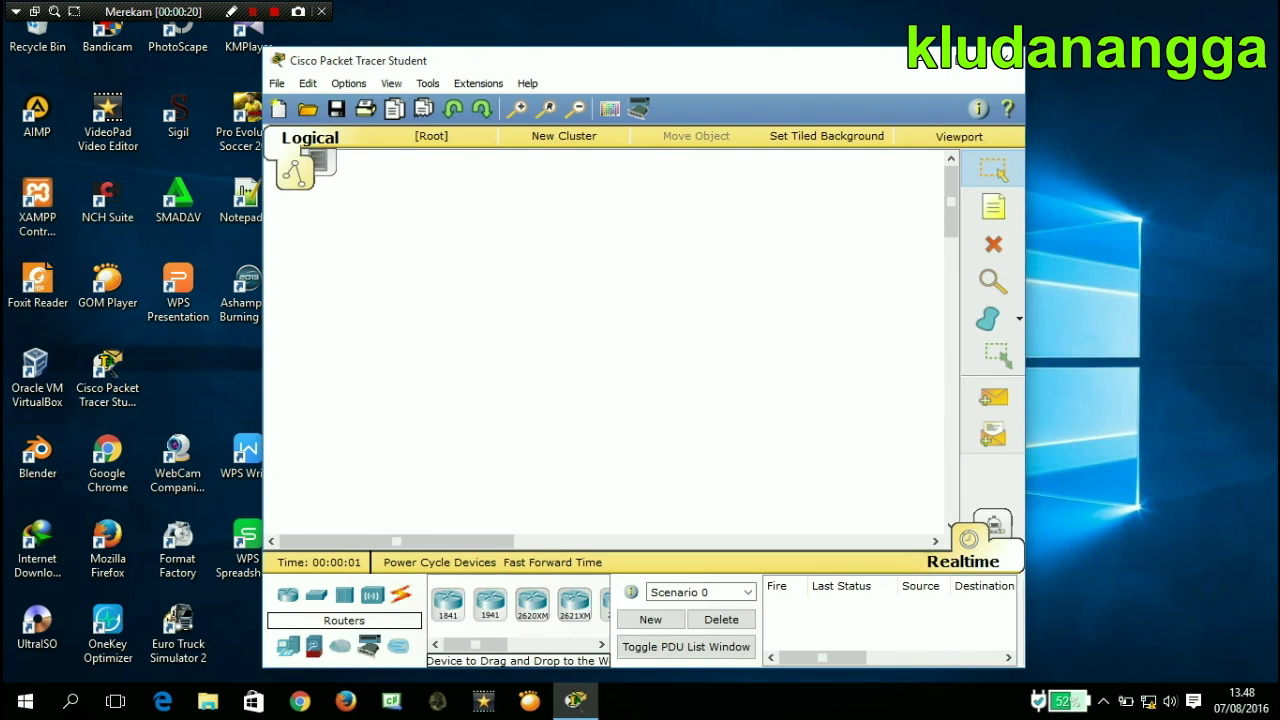
click(975, 60)
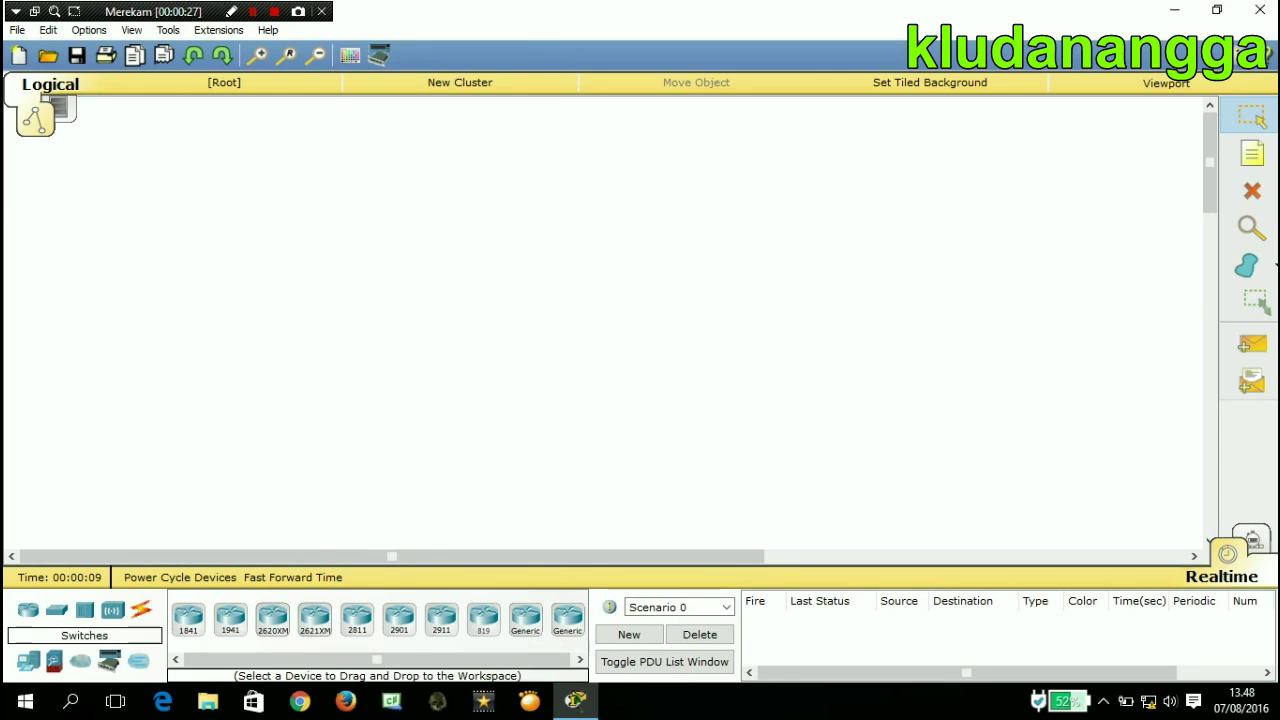
Look through the available device categories, from switches, wireless devices and connections to end devices, WAN emulation, custom-made devices and multiuser connection.
click(56, 610)
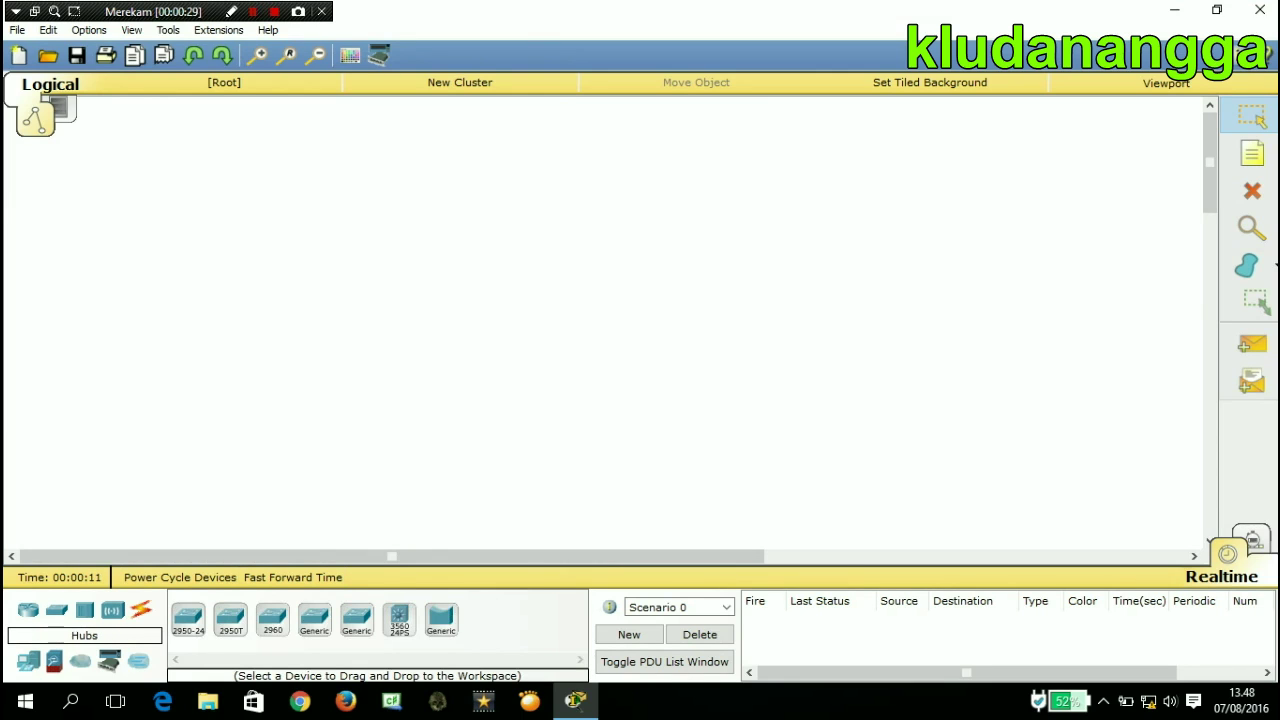
click(112, 610)
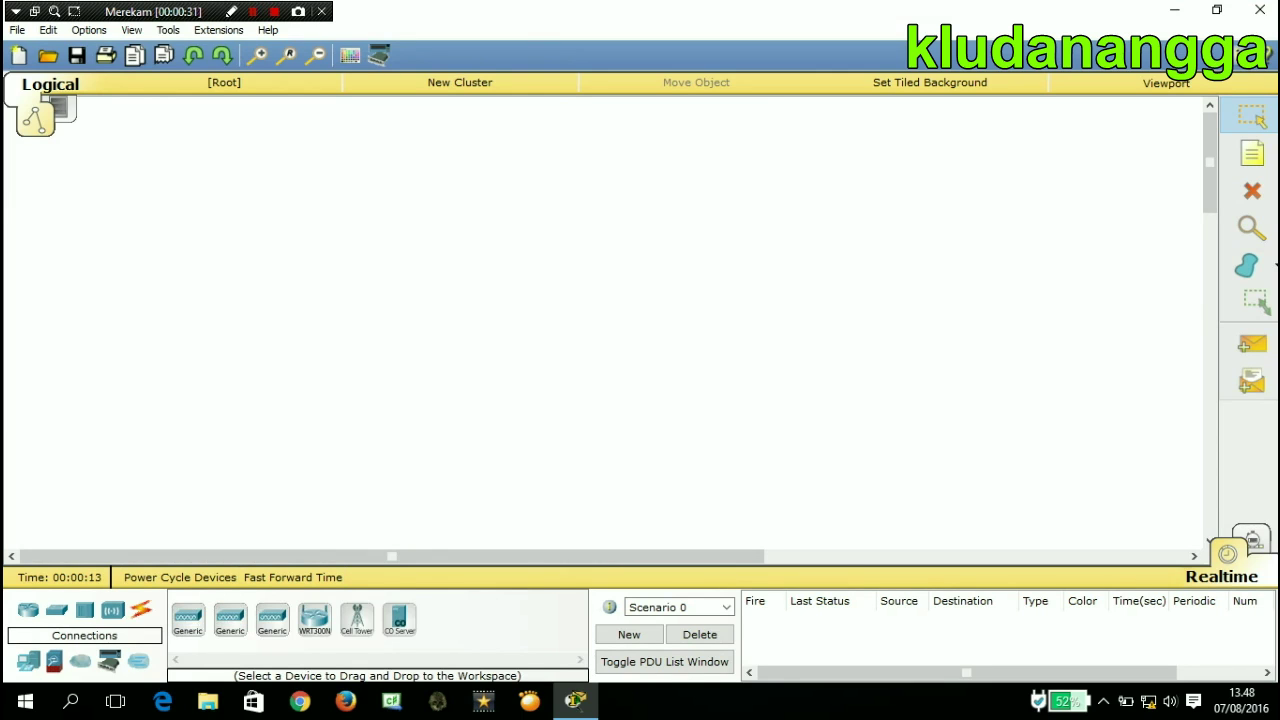
click(141, 610)
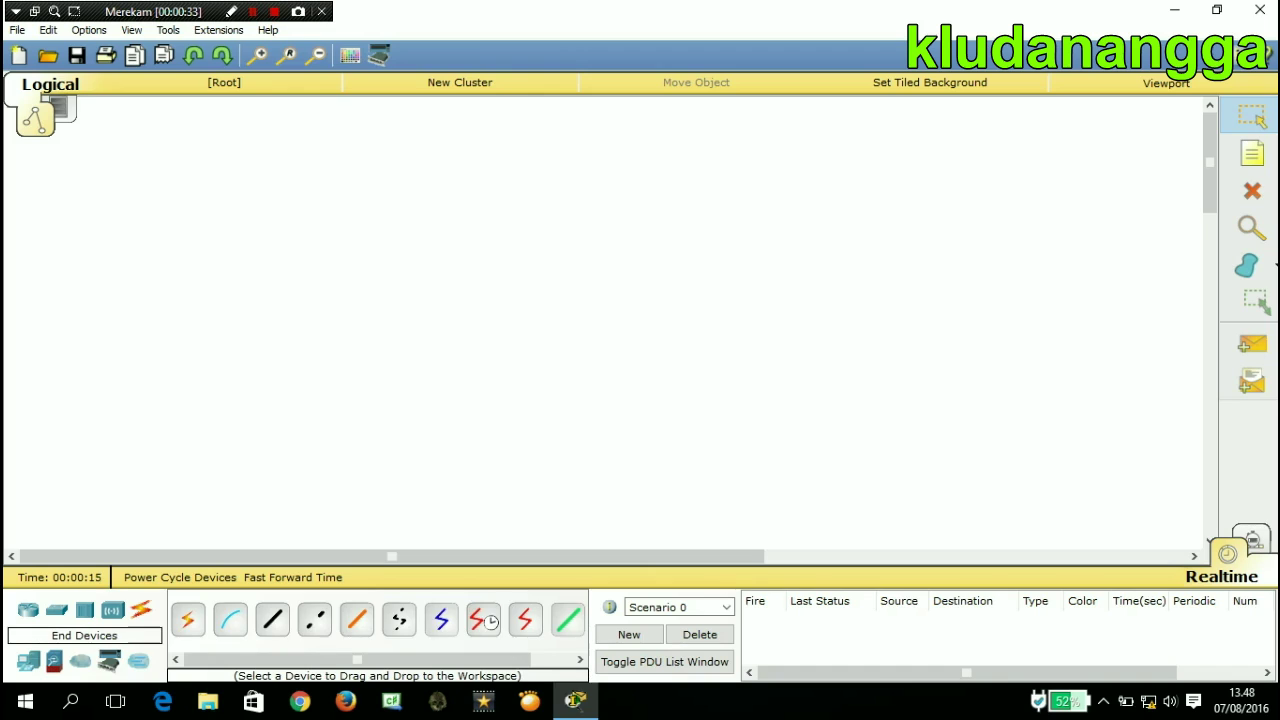
click(28, 661)
click(54, 661)
click(80, 661)
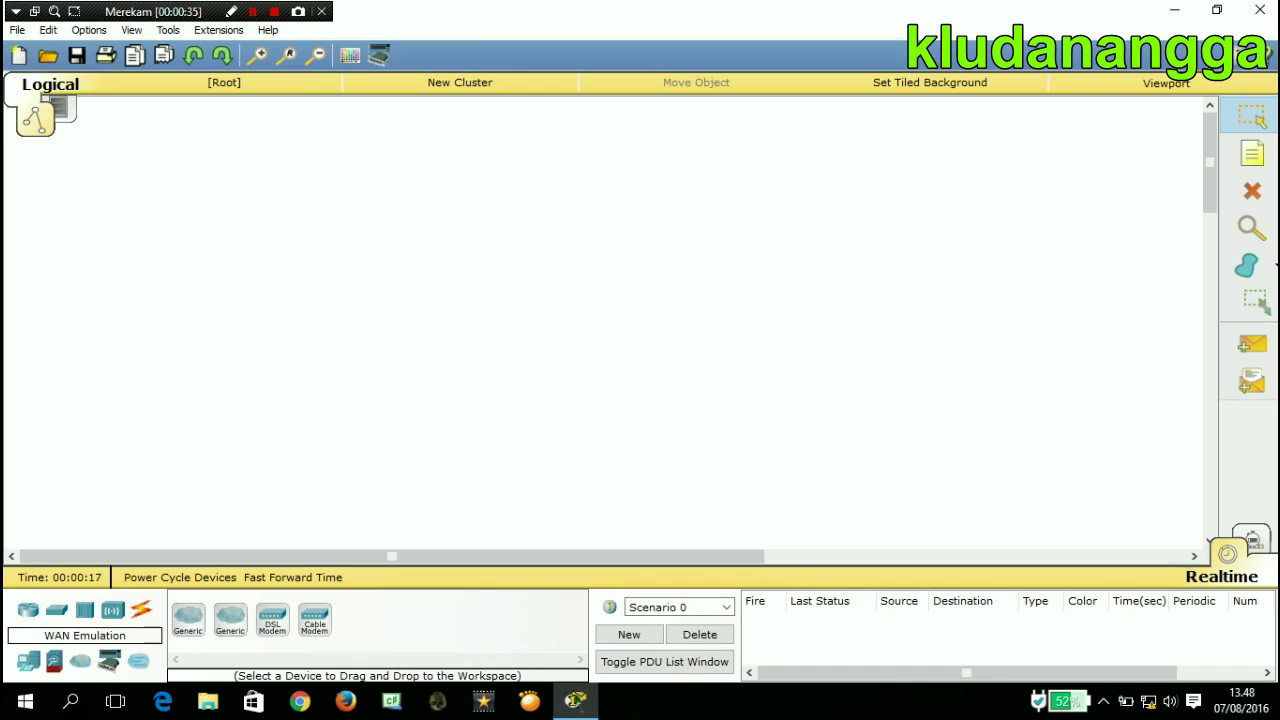
click(109, 661)
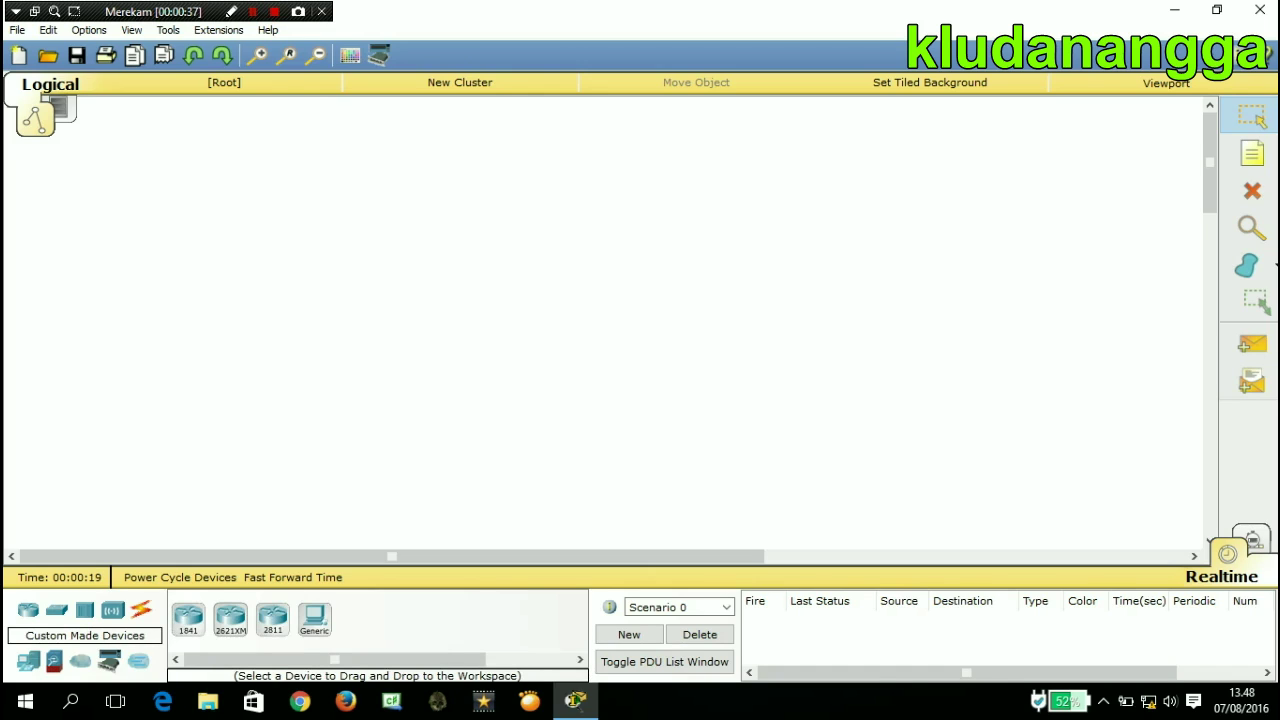
click(138, 661)
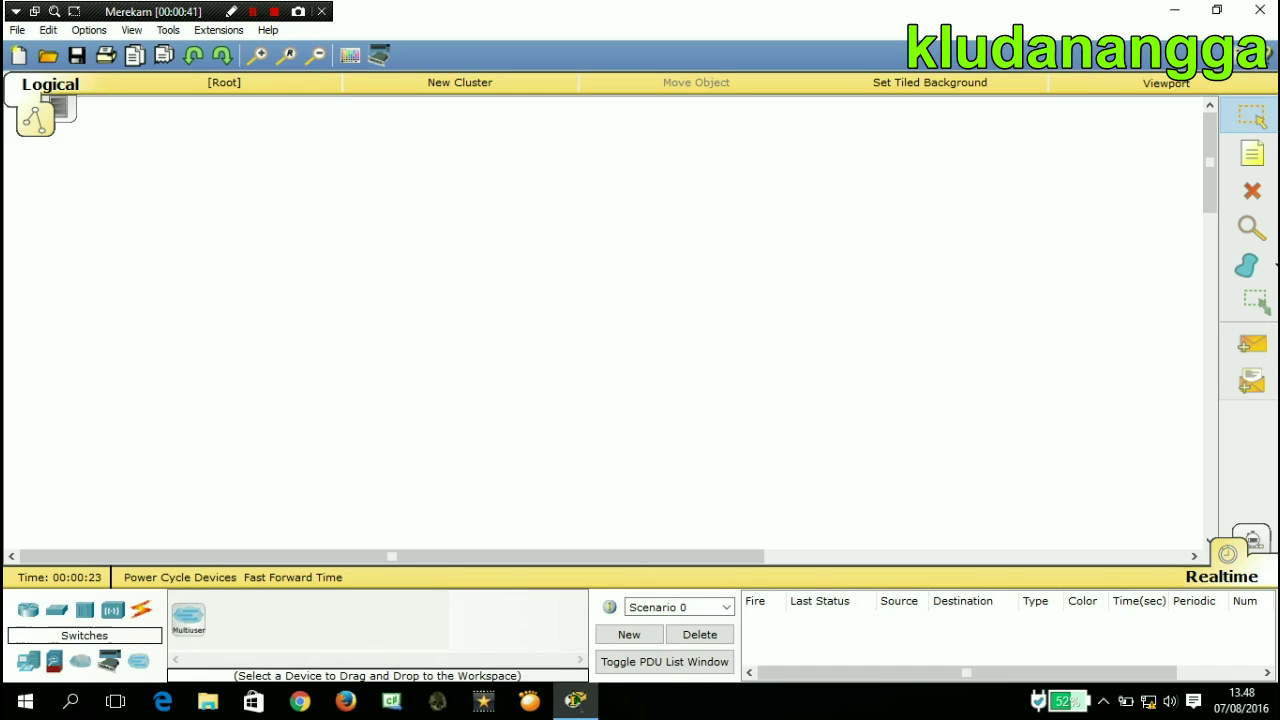
Place two 2960-24TT switches side by side in the upper part of the logical workspace.
click(56, 609)
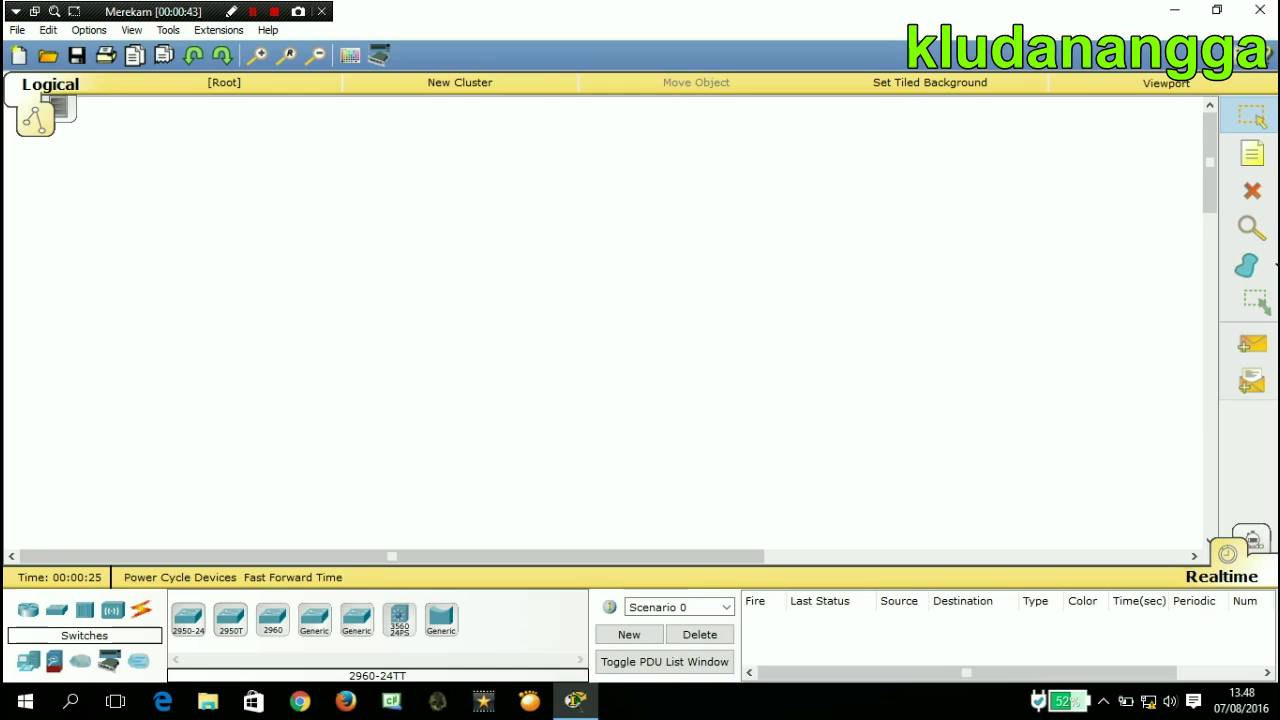
click(272, 617)
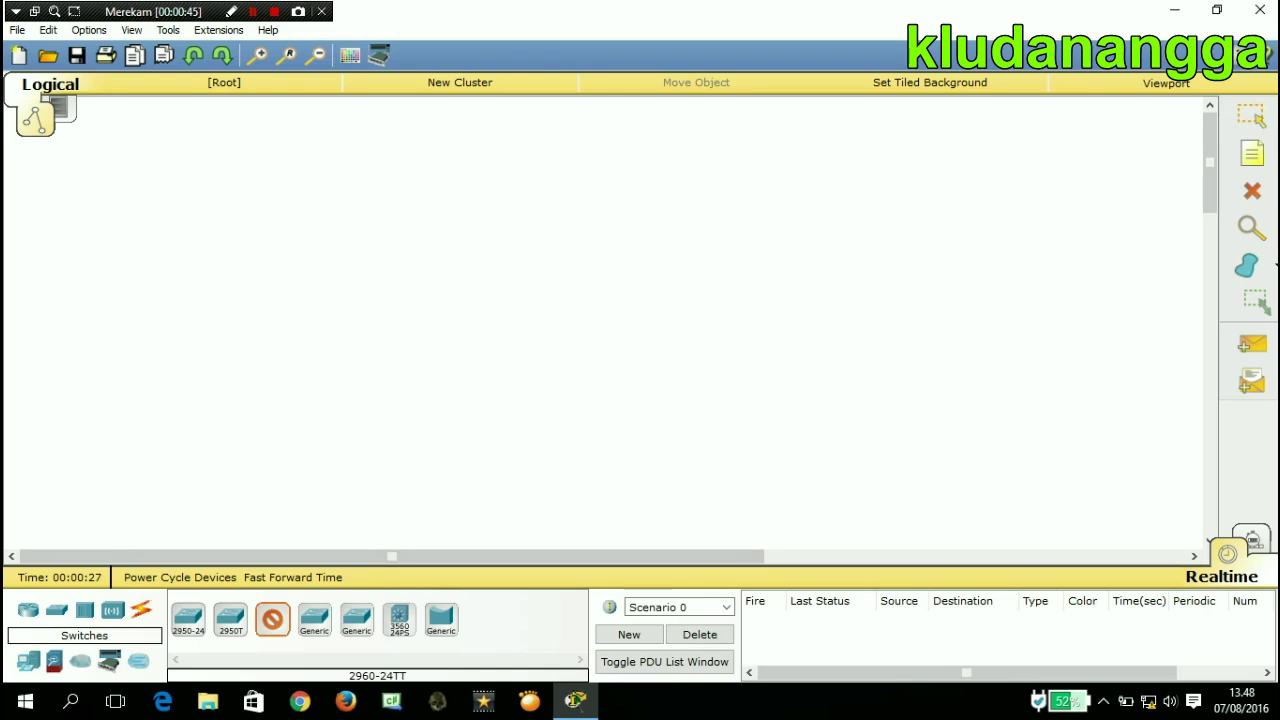
drag(272, 619, 312, 275)
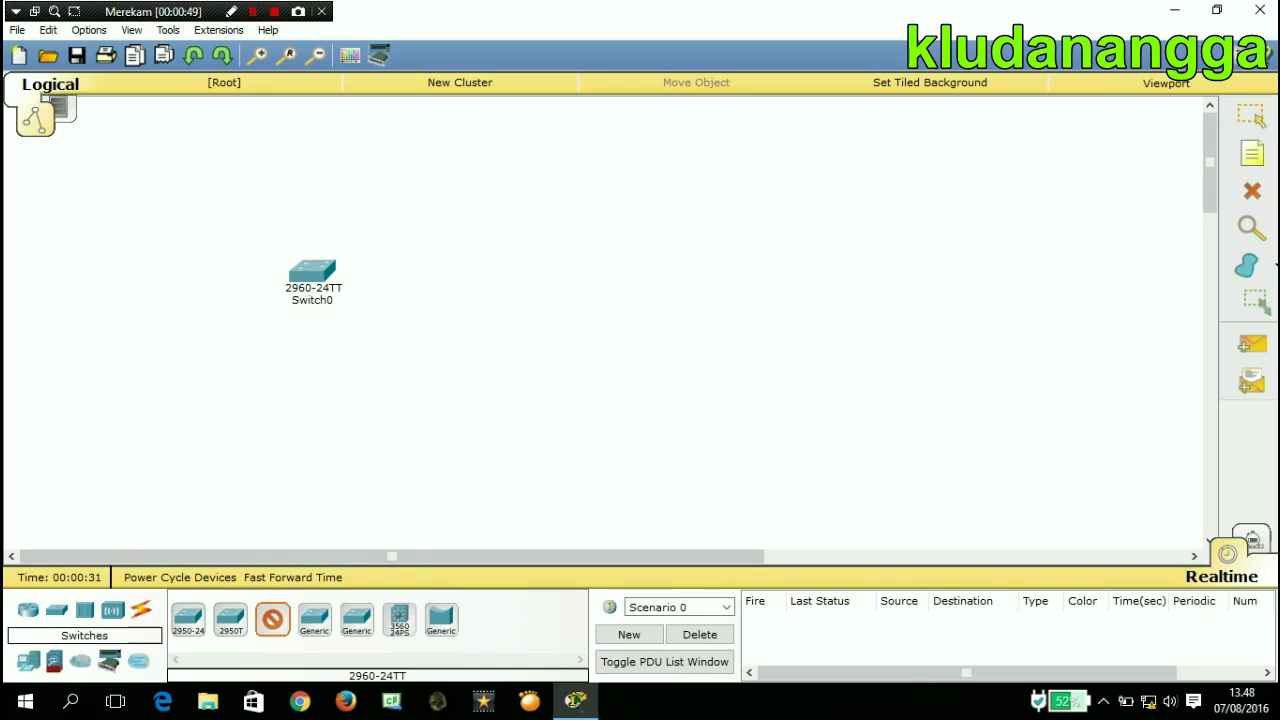
click(471, 275)
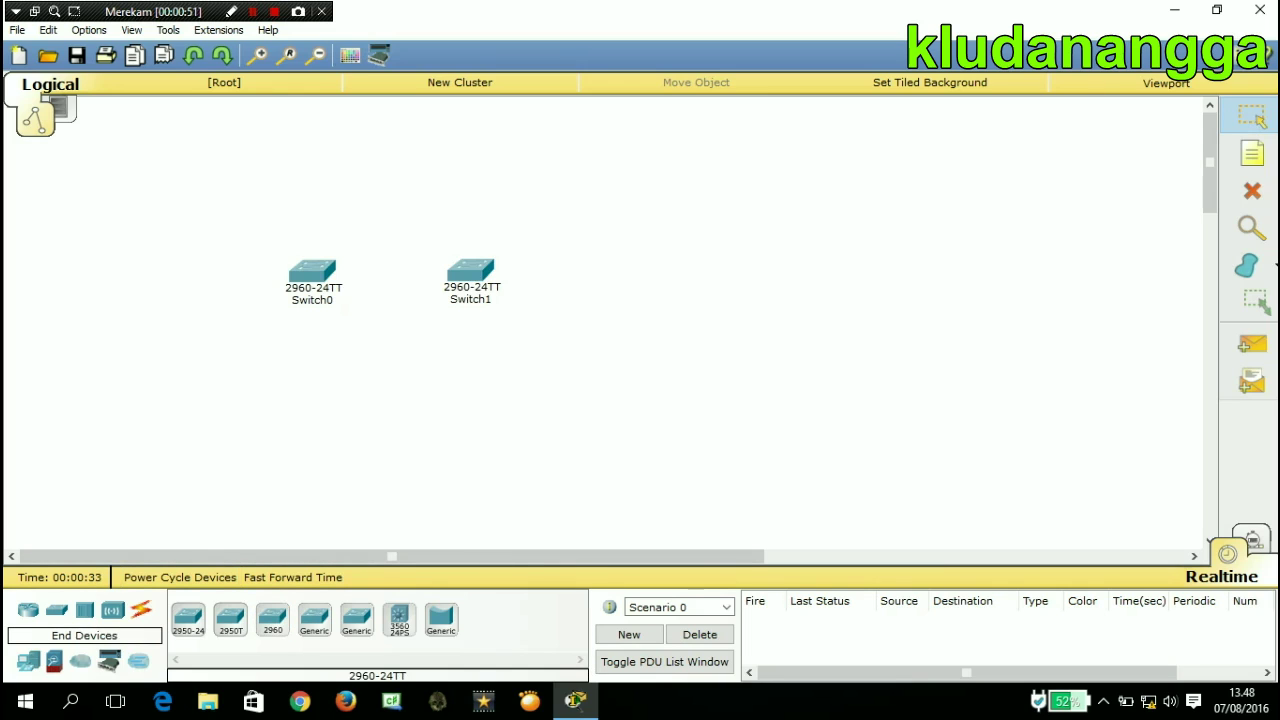
Place five generic PC-PT computers in a row below the left switch, Switch0.
click(28, 661)
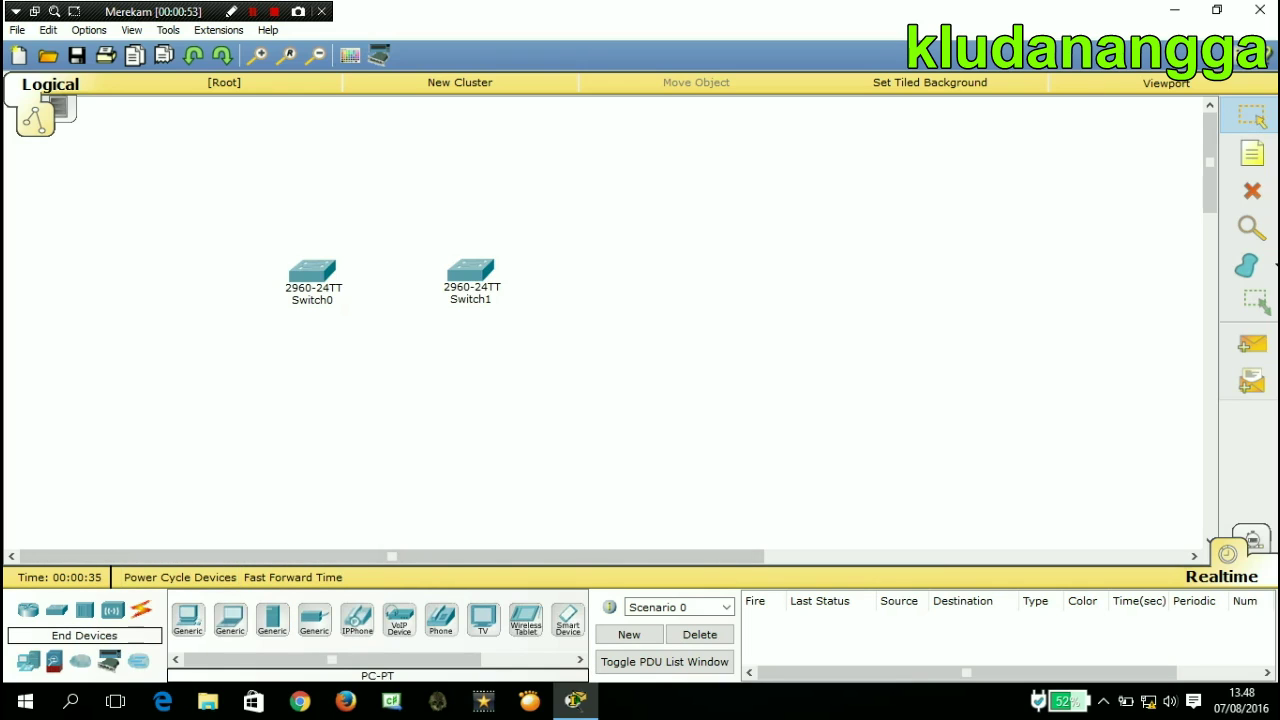
click(188, 618)
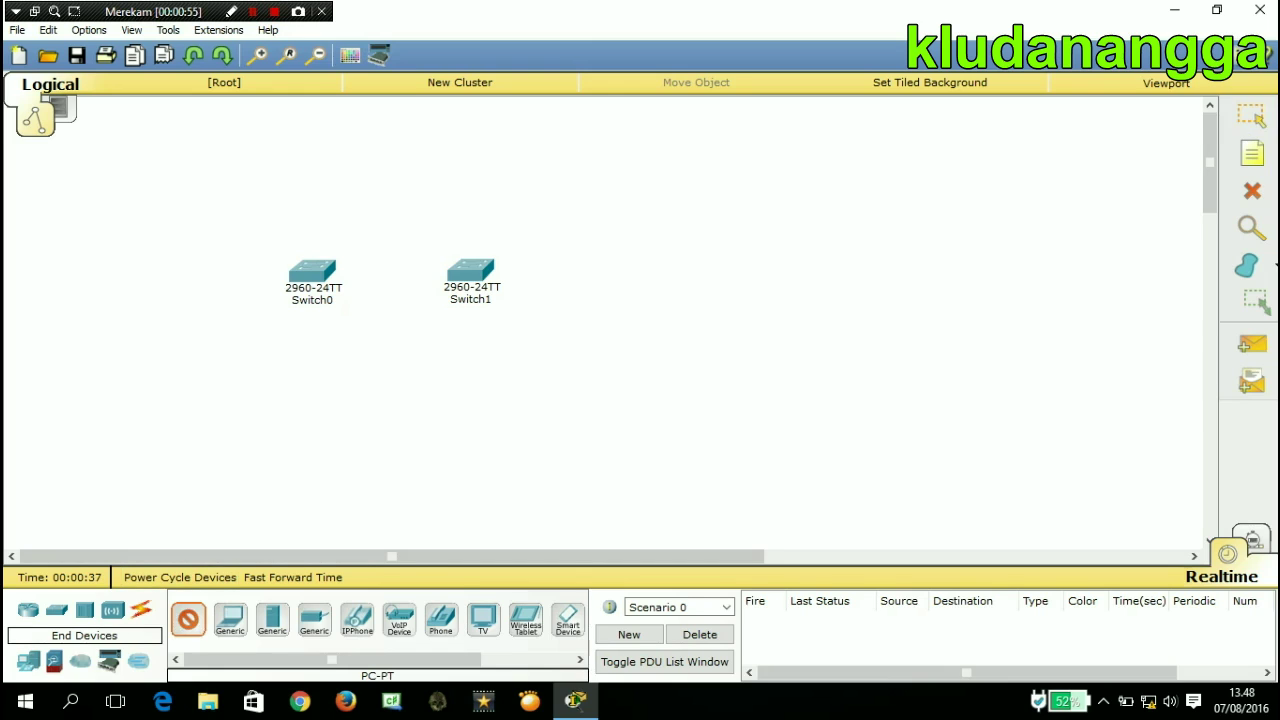
click(184, 415)
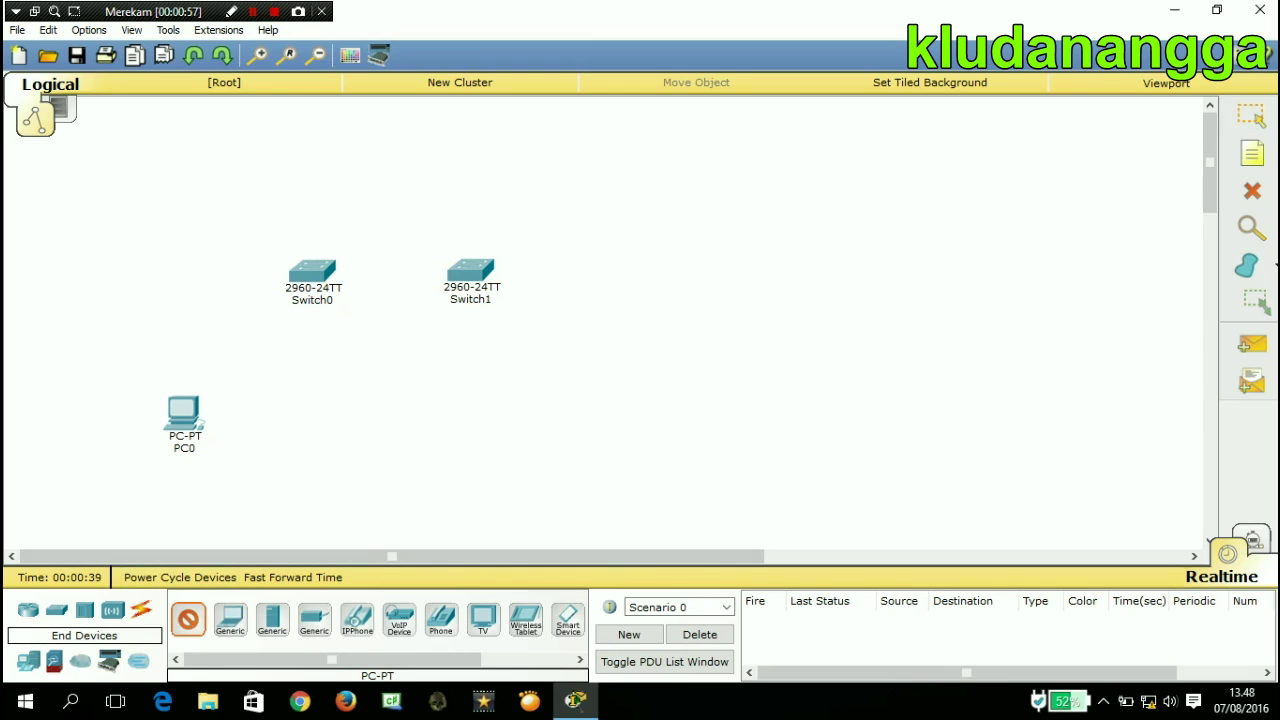
click(232, 420)
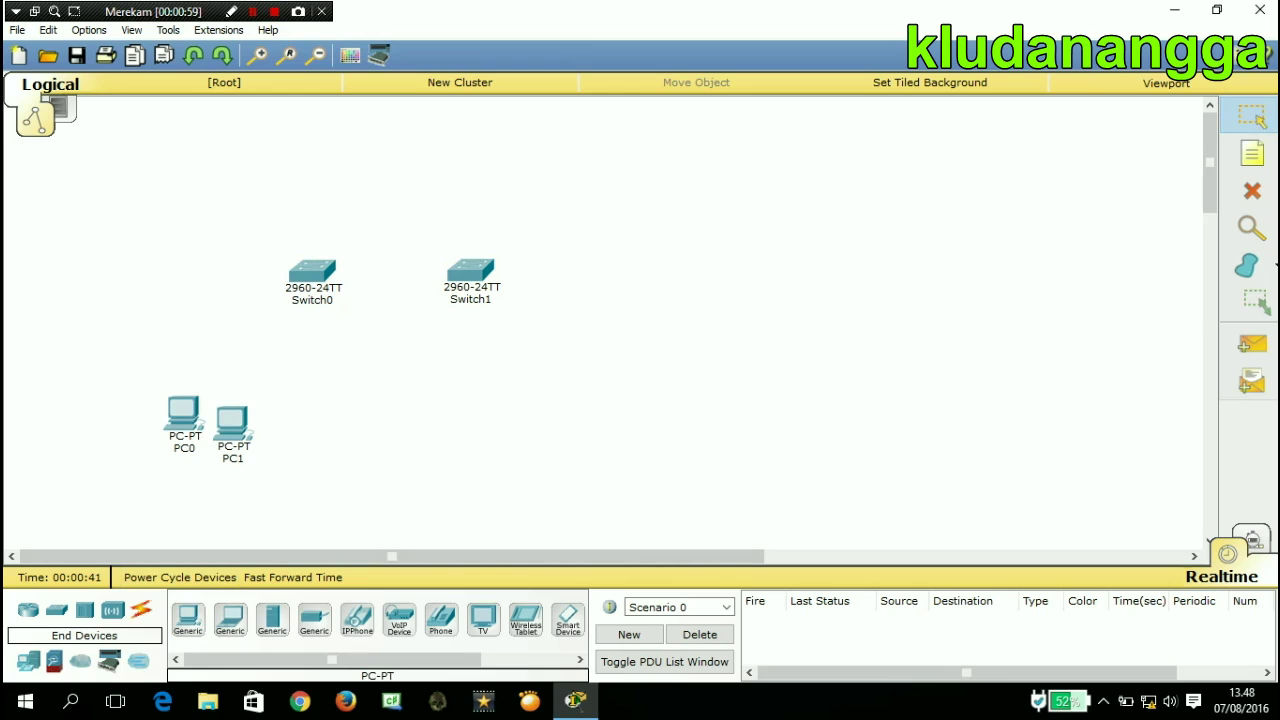
click(272, 437)
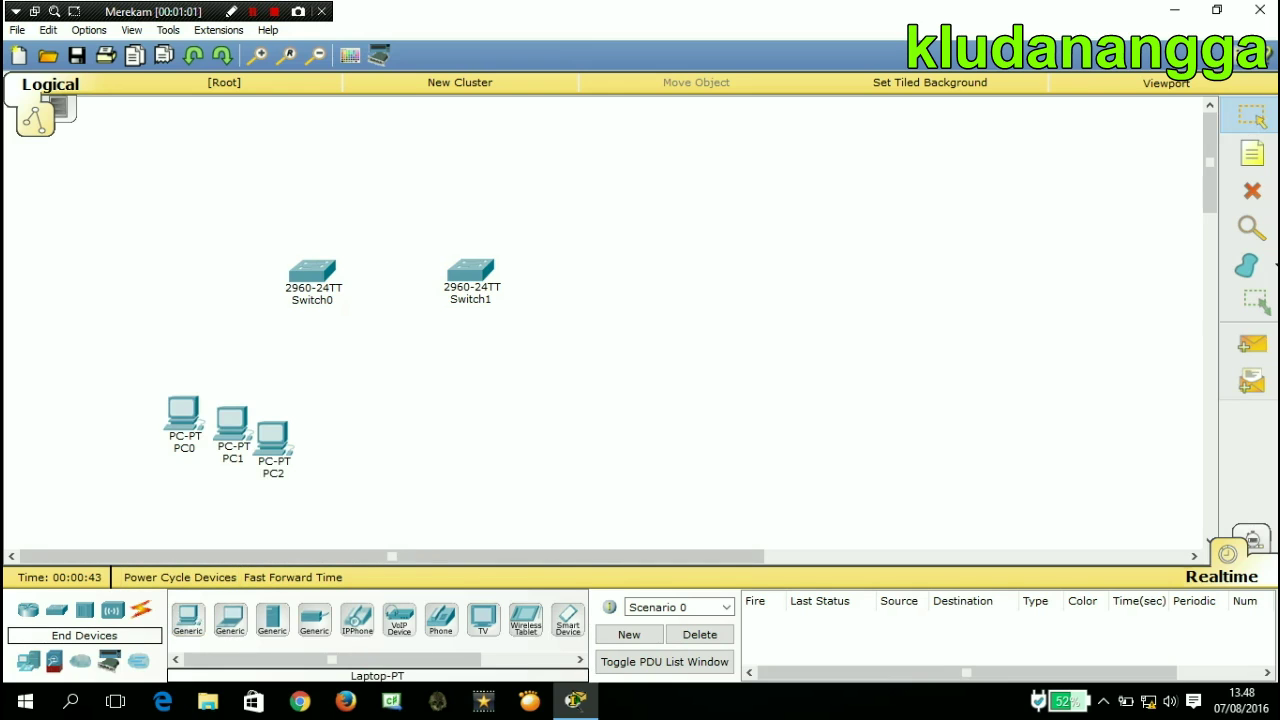
click(312, 437)
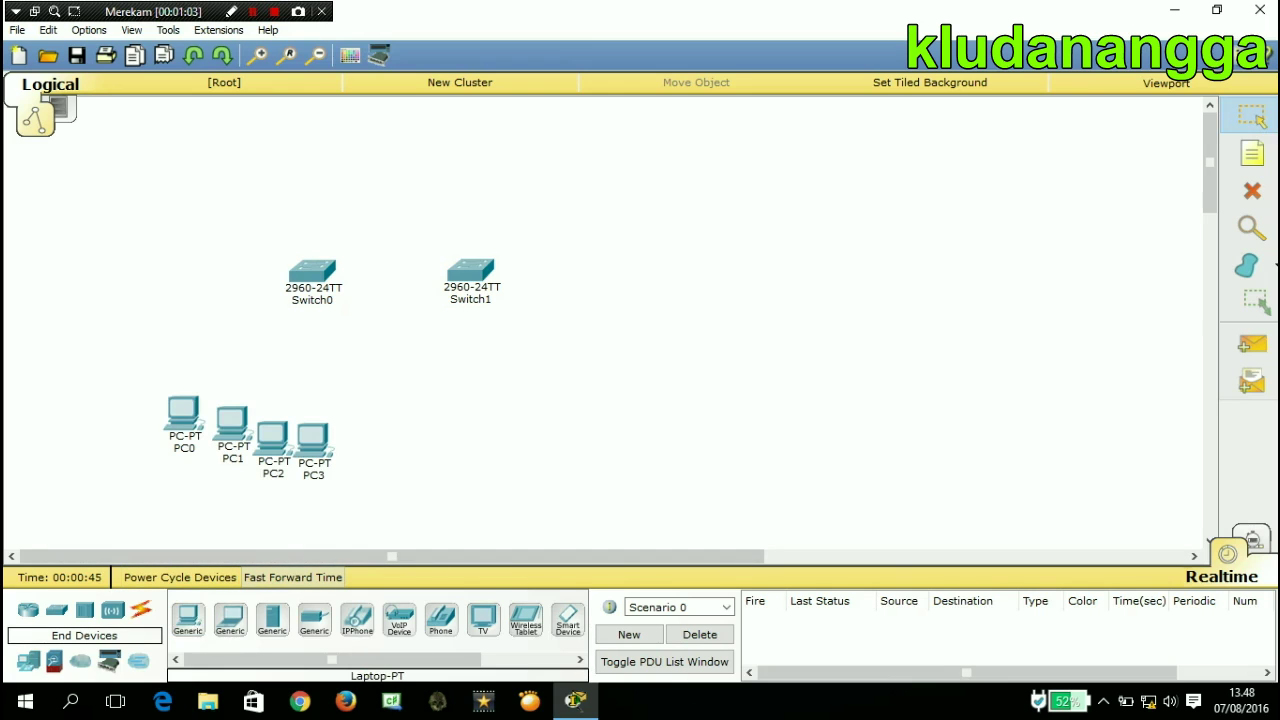
click(357, 445)
Place five more generic PC-PT computers in a row below the right switch, Switch1.
click(188, 618)
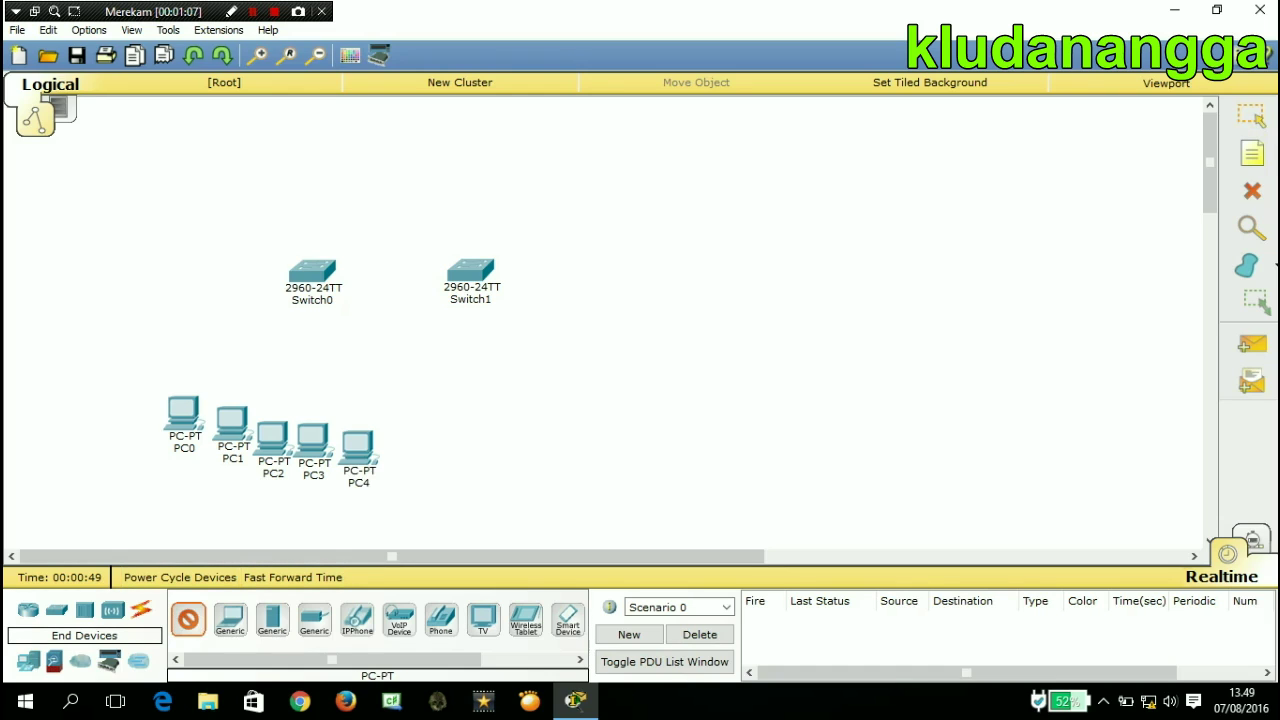
click(450, 445)
click(188, 618)
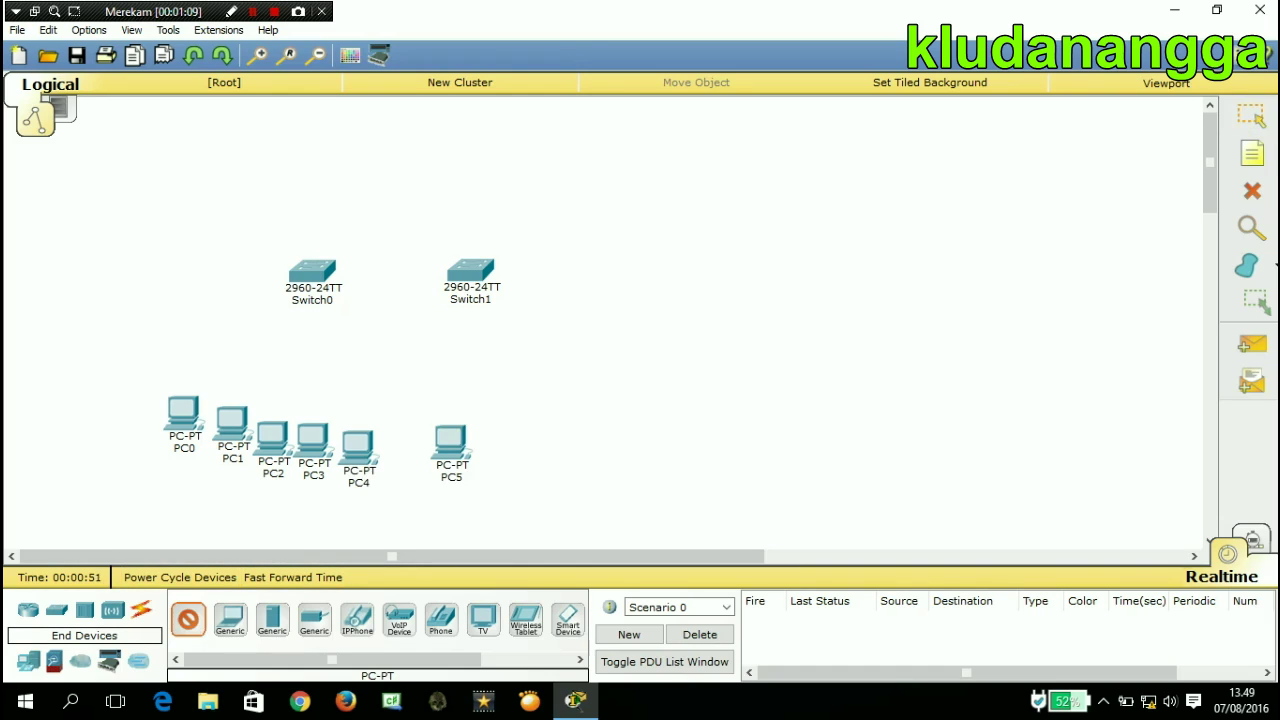
click(494, 452)
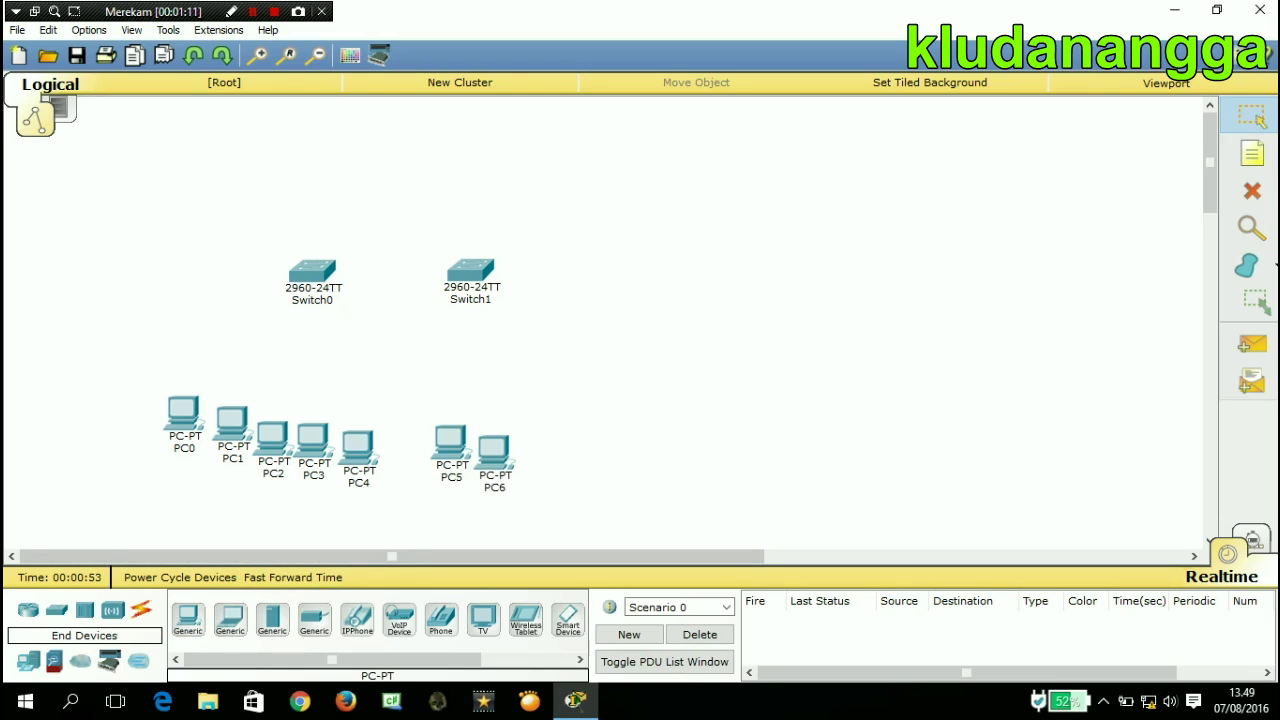
click(543, 452)
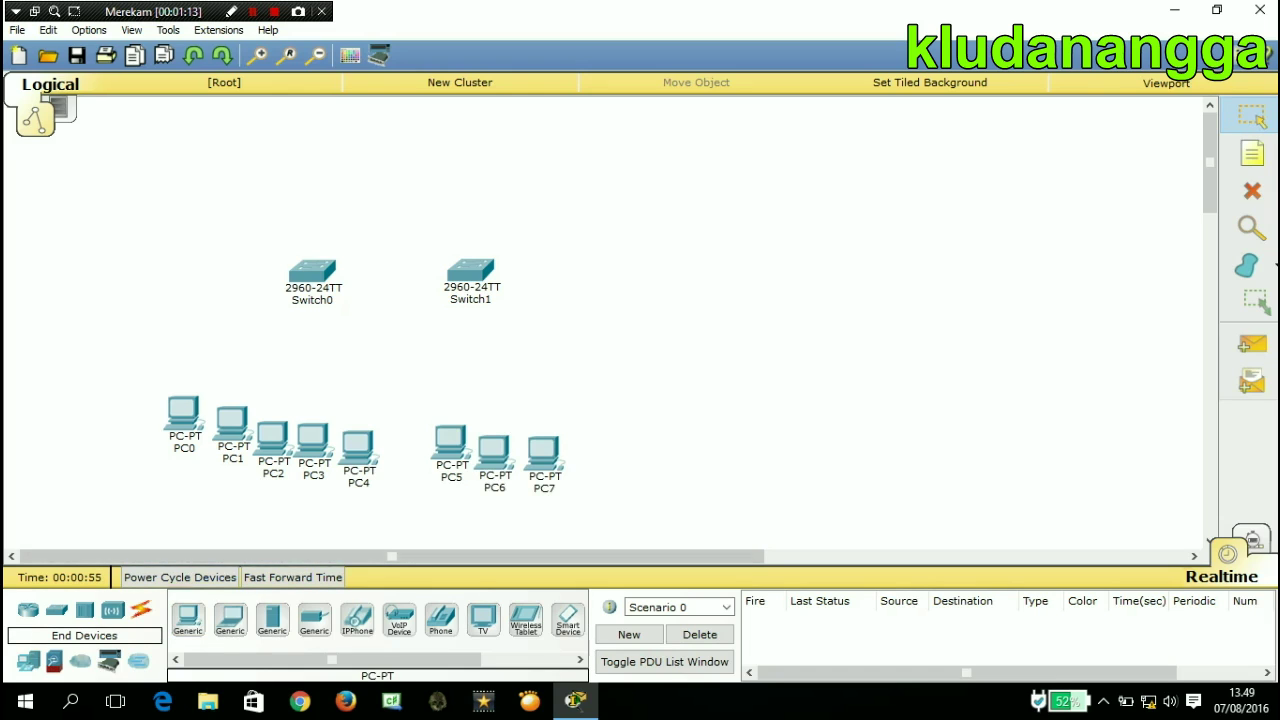
click(188, 618)
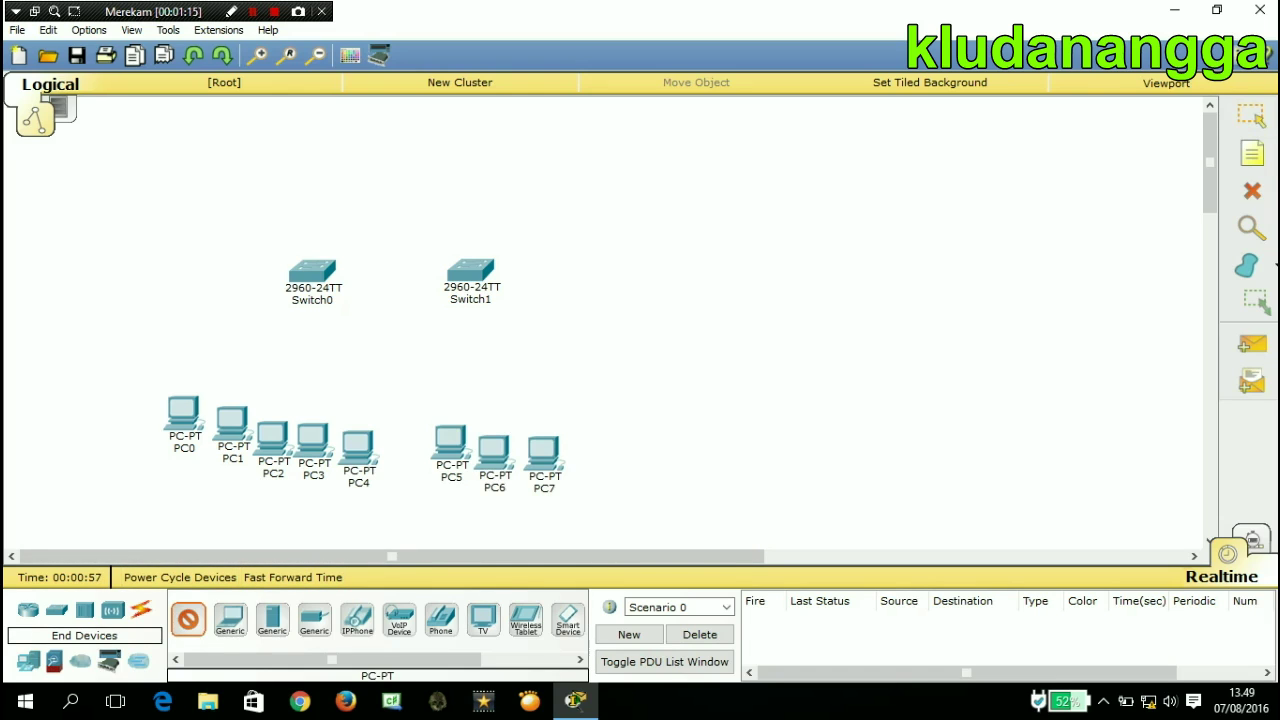
click(587, 455)
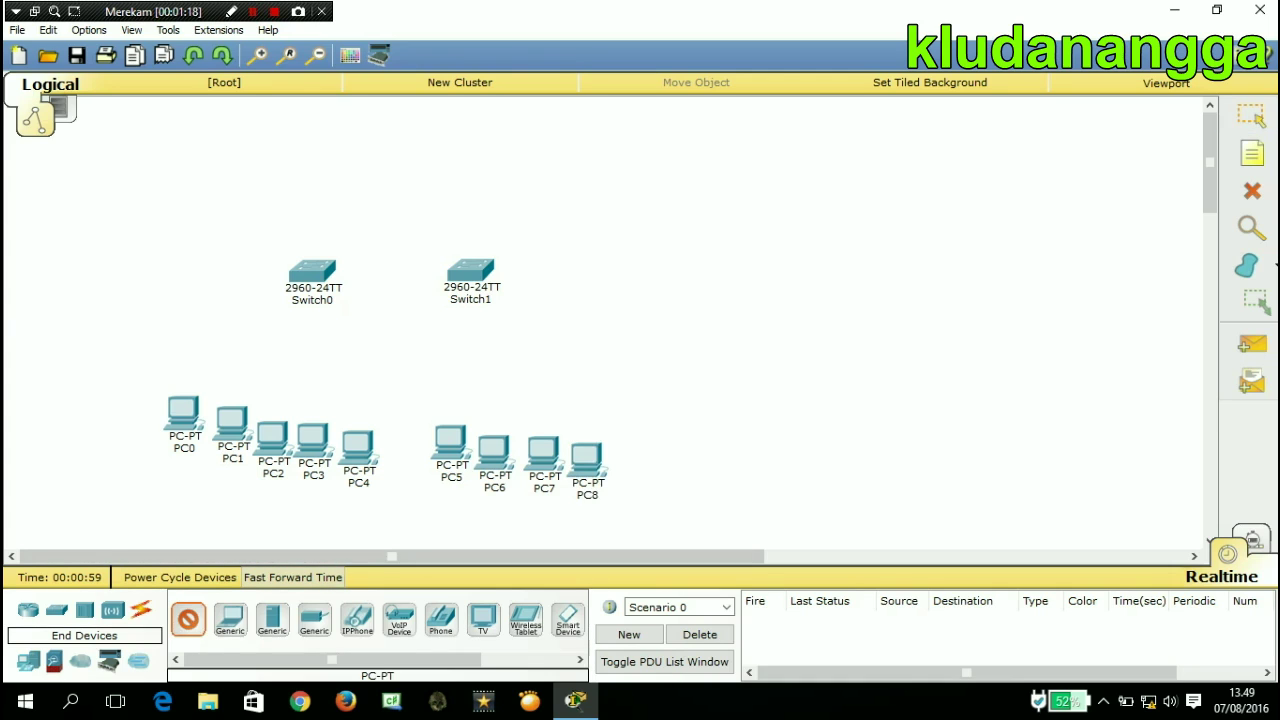
click(634, 455)
Connect PC0 and PC1 to Switch0 with the automatically chosen connection type.
click(141, 609)
click(187, 619)
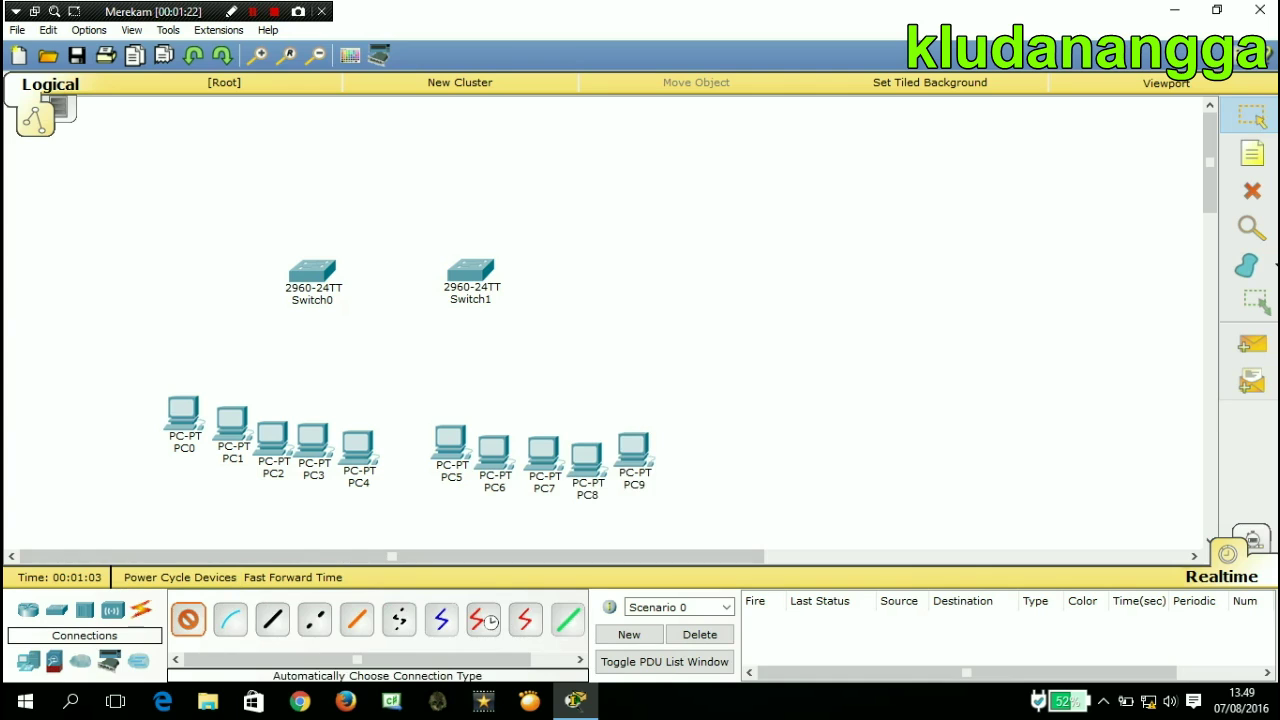
click(183, 410)
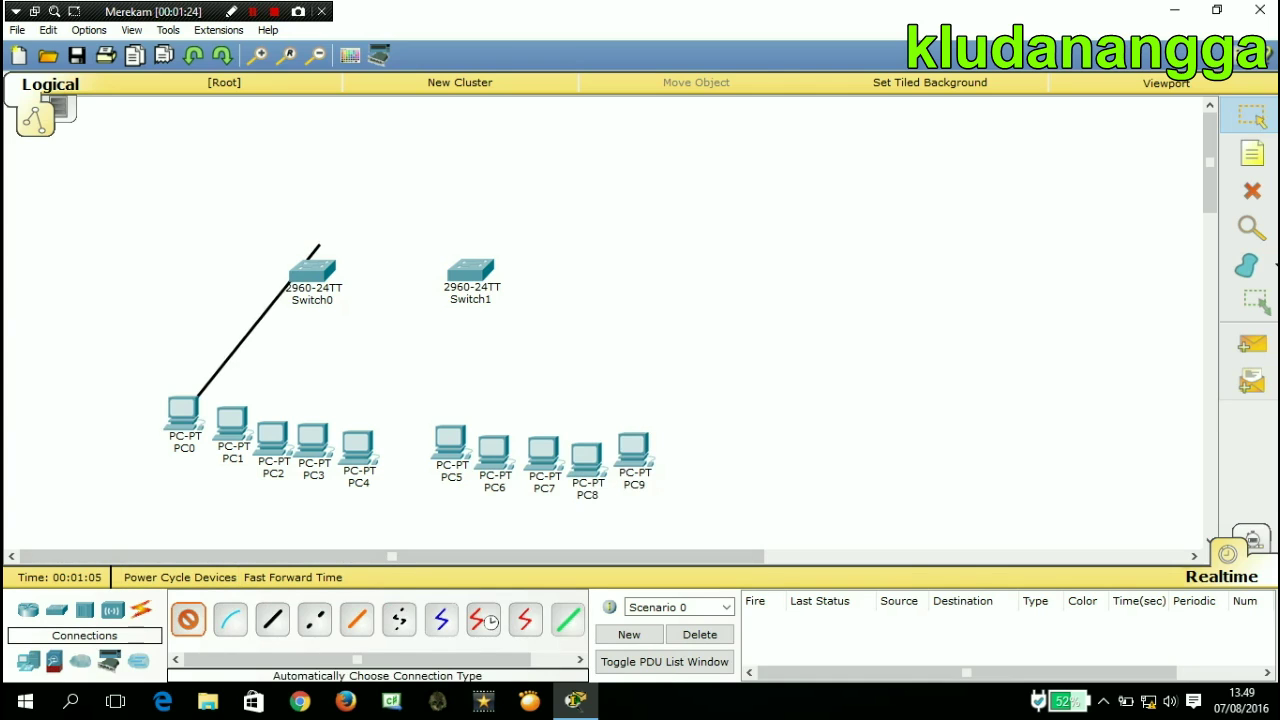
click(312, 272)
click(187, 619)
click(232, 420)
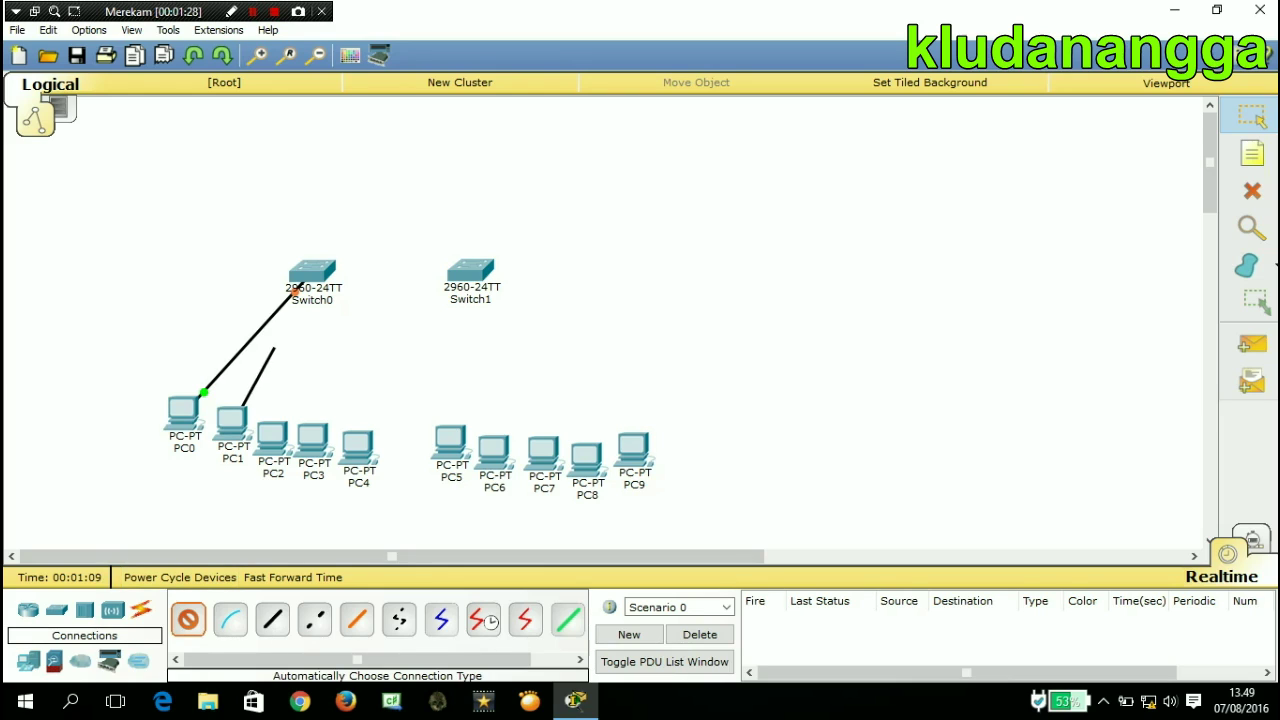
click(310, 272)
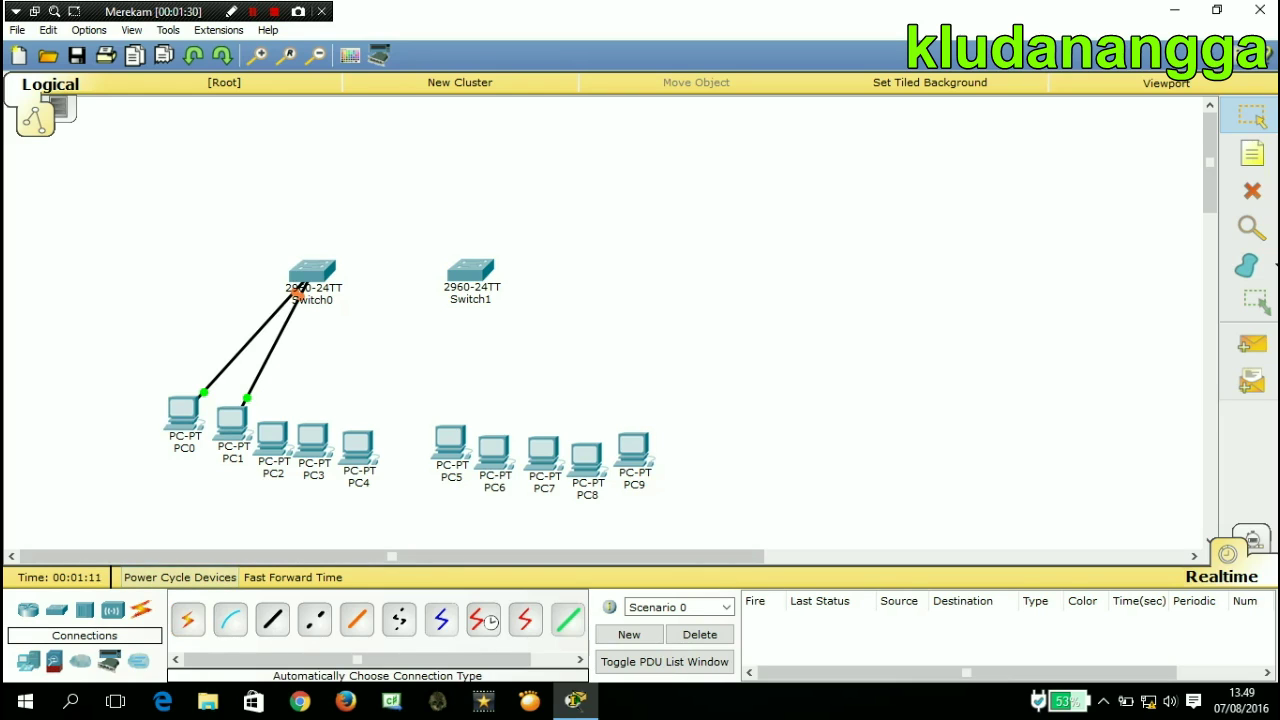
Connect PC2, PC3 and PC4 to Switch0 with the automatically chosen connection type.
click(187, 619)
click(272, 437)
click(310, 272)
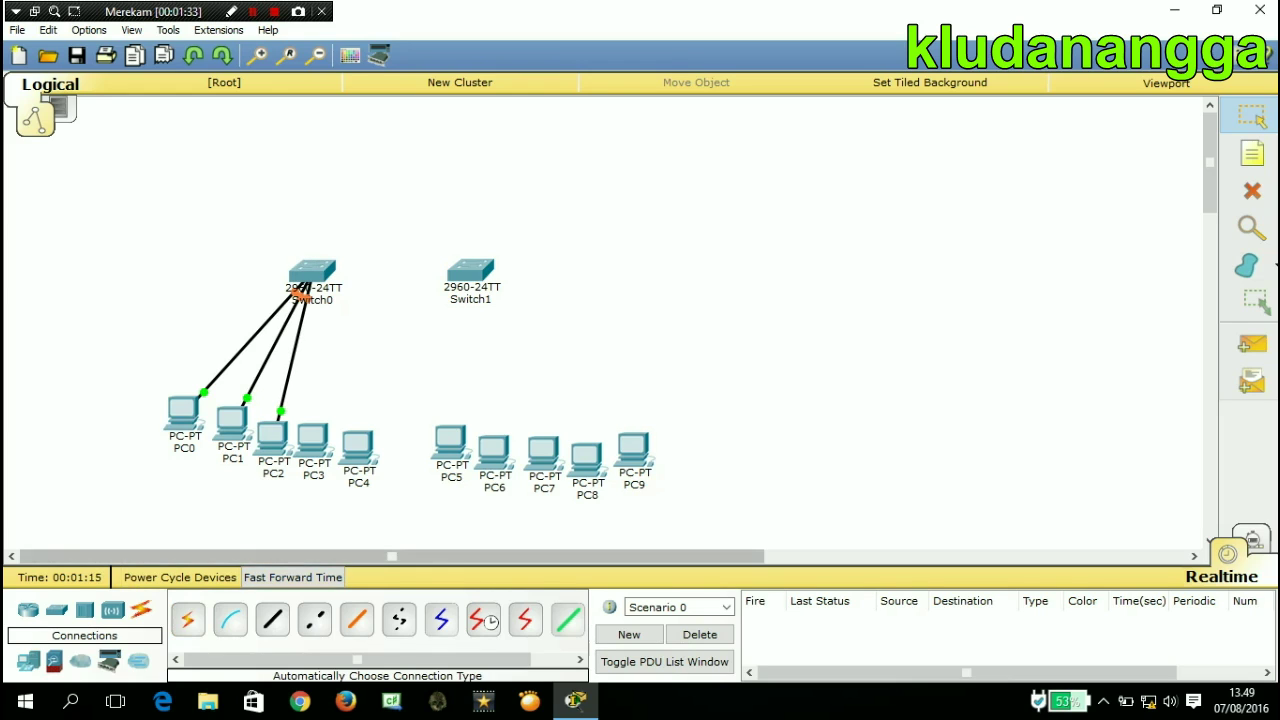
click(187, 619)
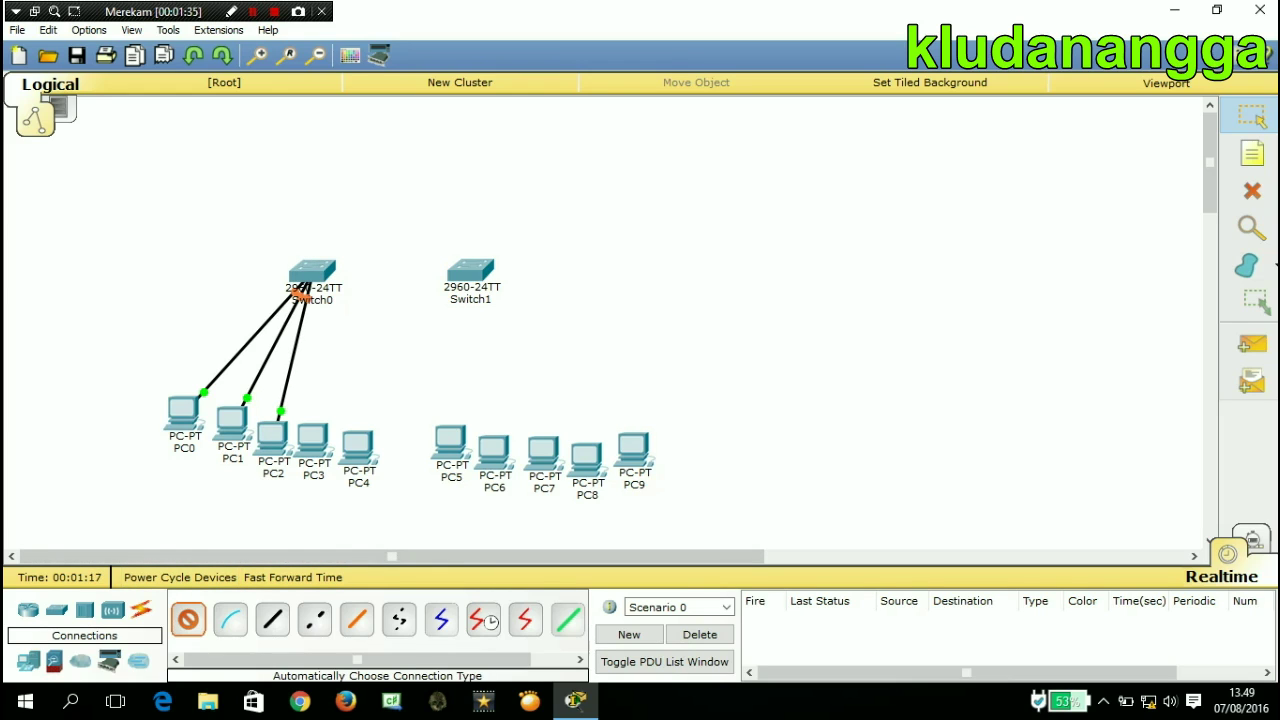
click(318, 424)
click(312, 280)
click(187, 619)
click(358, 448)
click(312, 272)
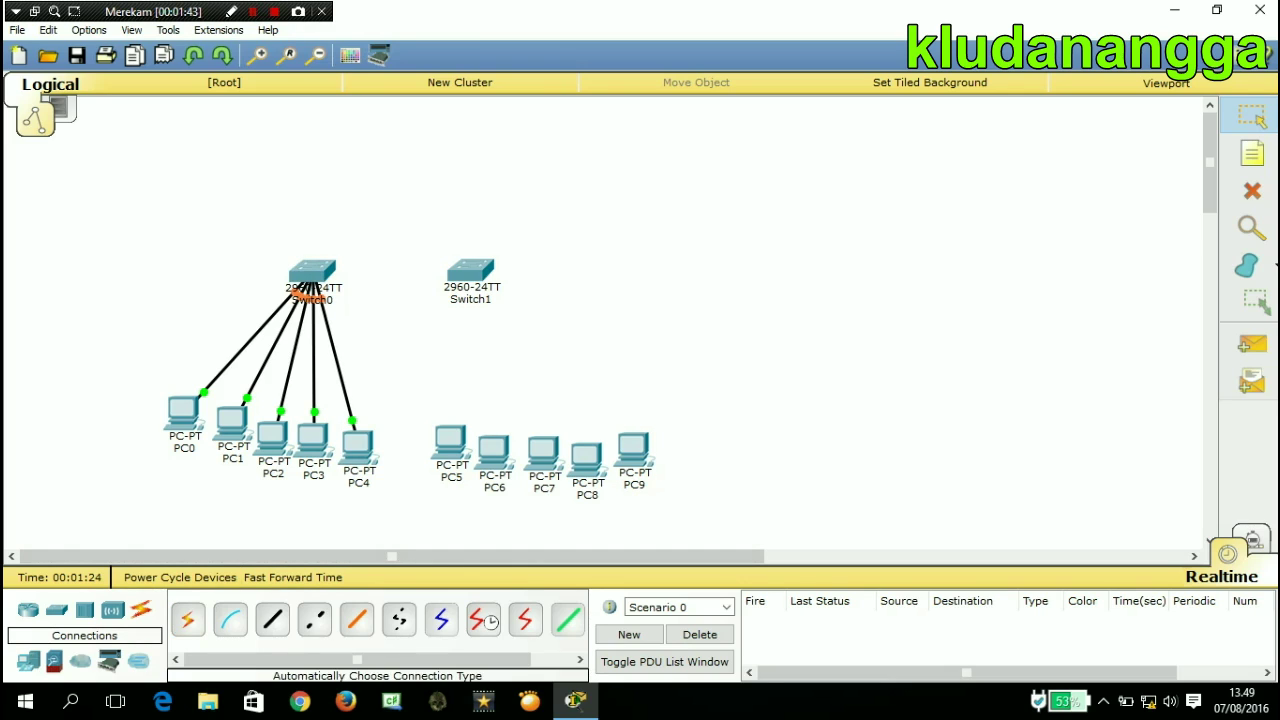
Connect PC5, PC6 and PC7 to Switch1 with the automatically chosen connection type.
click(450, 440)
click(470, 270)
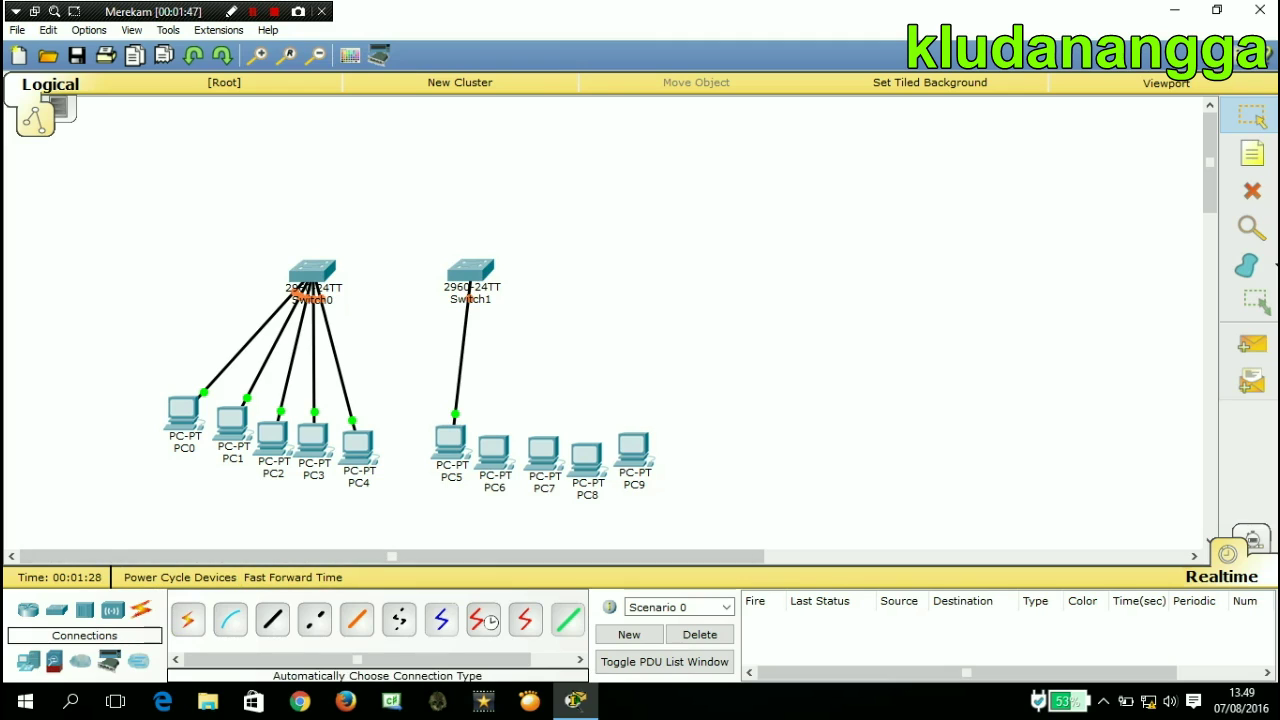
click(493, 450)
click(470, 270)
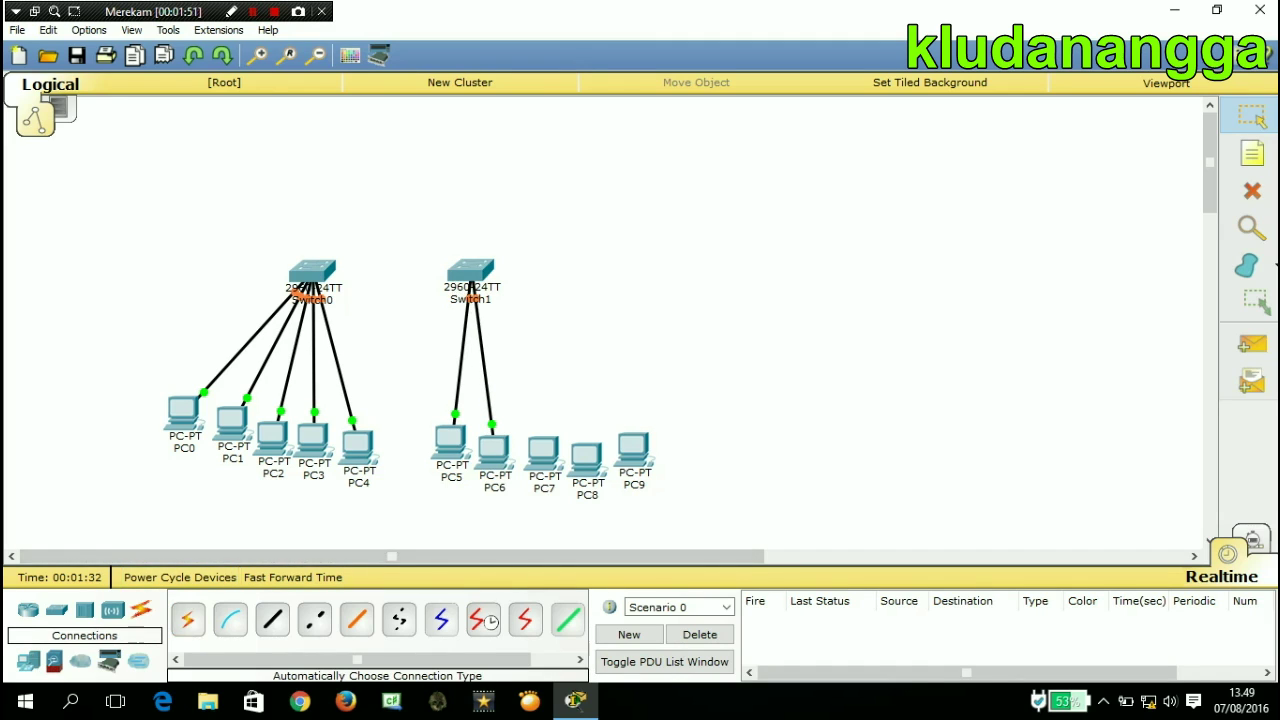
click(543, 452)
click(470, 270)
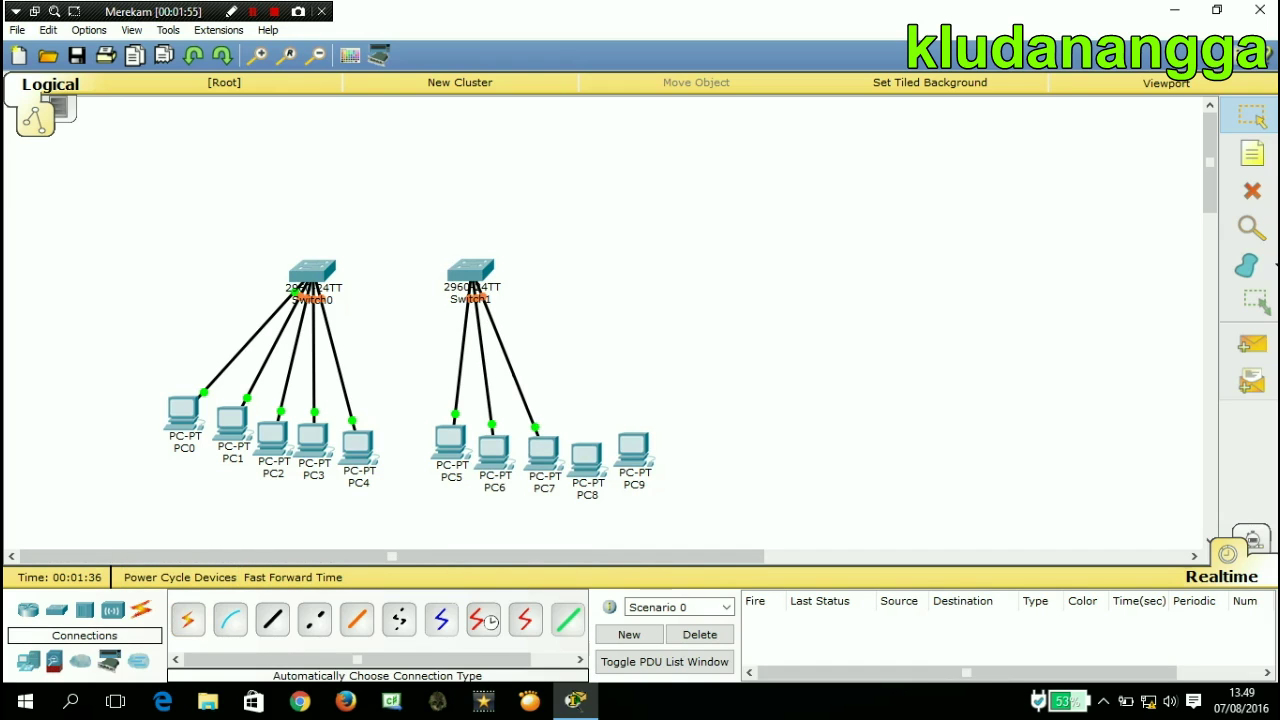
Connect PC8 and PC9 to Switch1 with the automatically chosen connection type.
click(187, 619)
click(586, 457)
click(470, 270)
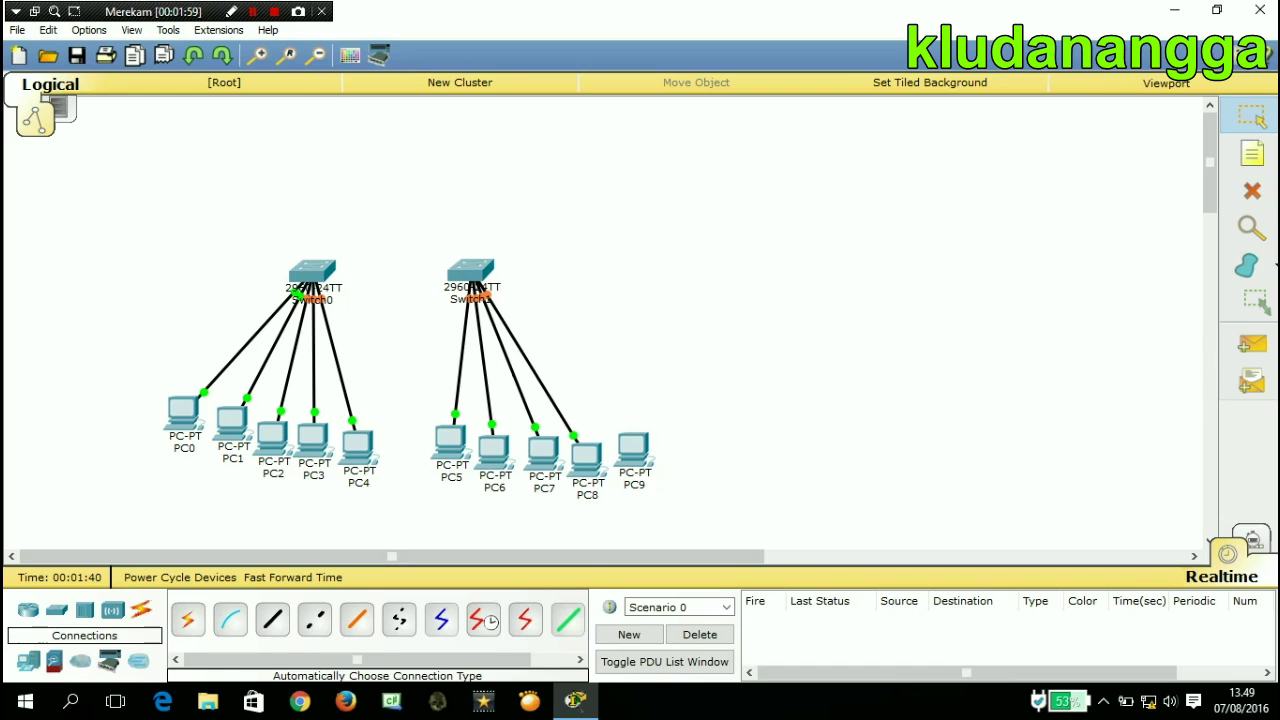
click(187, 619)
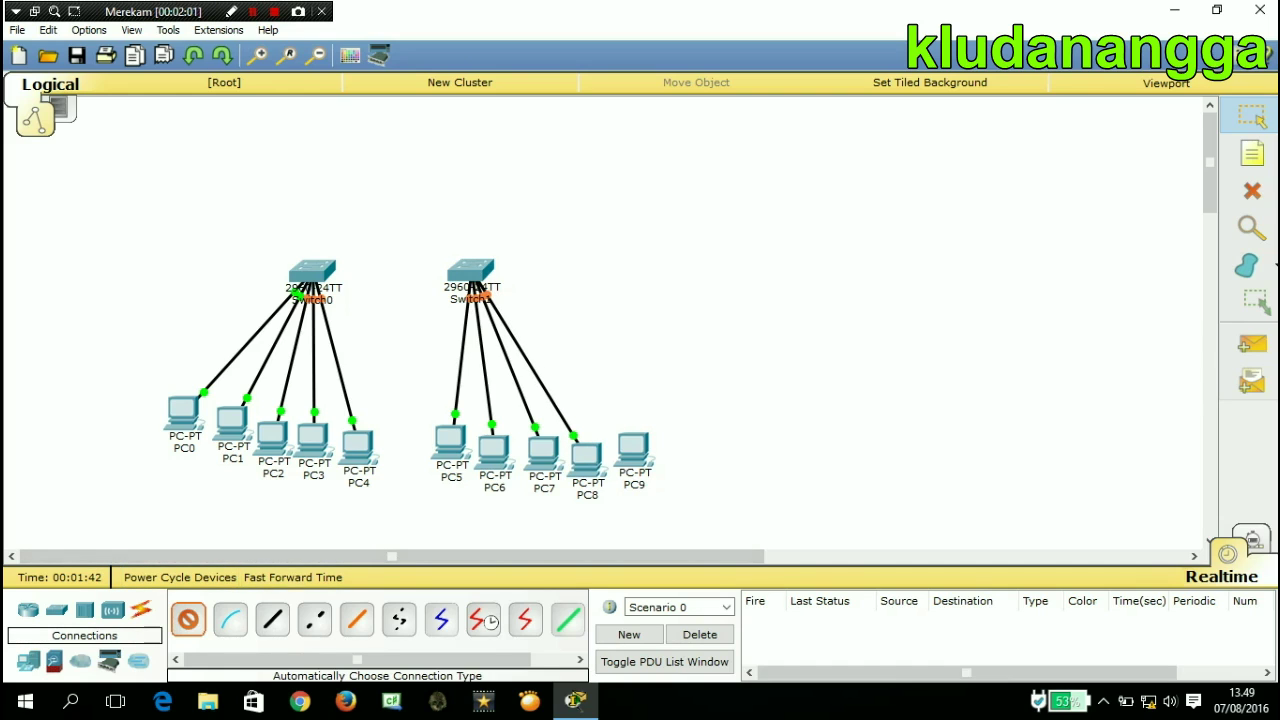
click(633, 450)
click(470, 272)
Link Switch0 to Switch1 with the automatically chosen connection type.
click(187, 619)
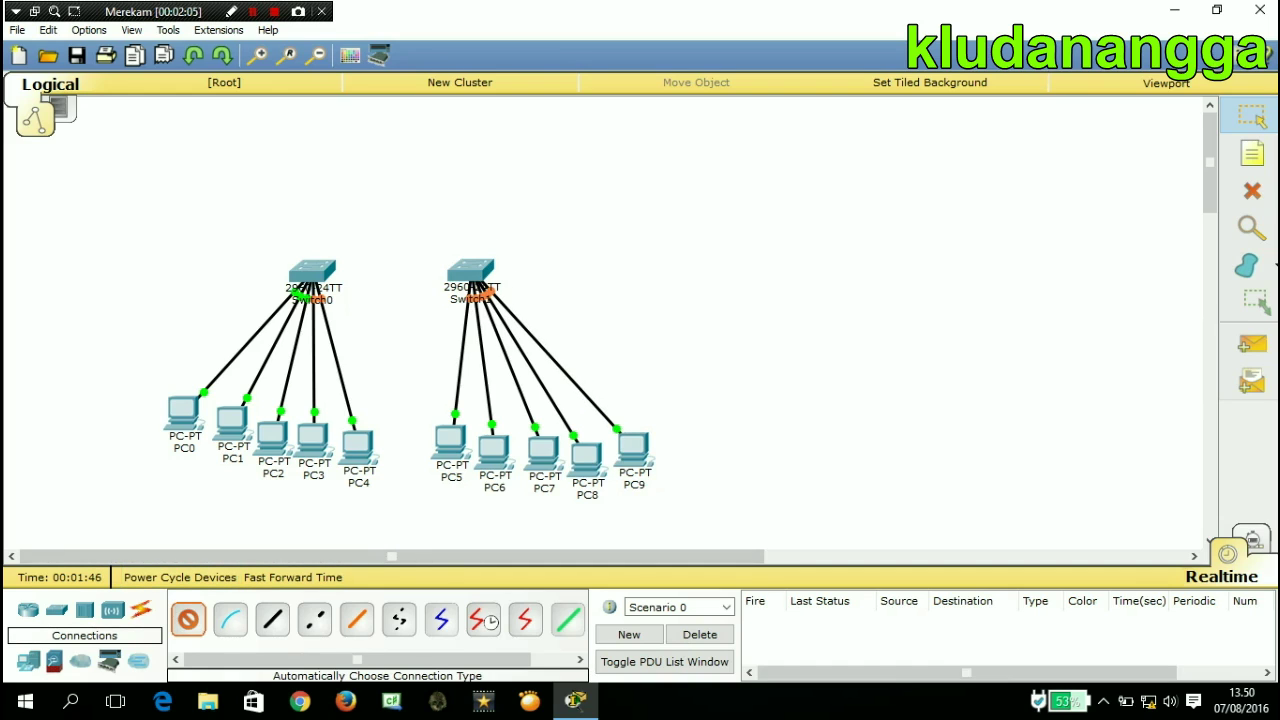
click(312, 270)
click(470, 266)
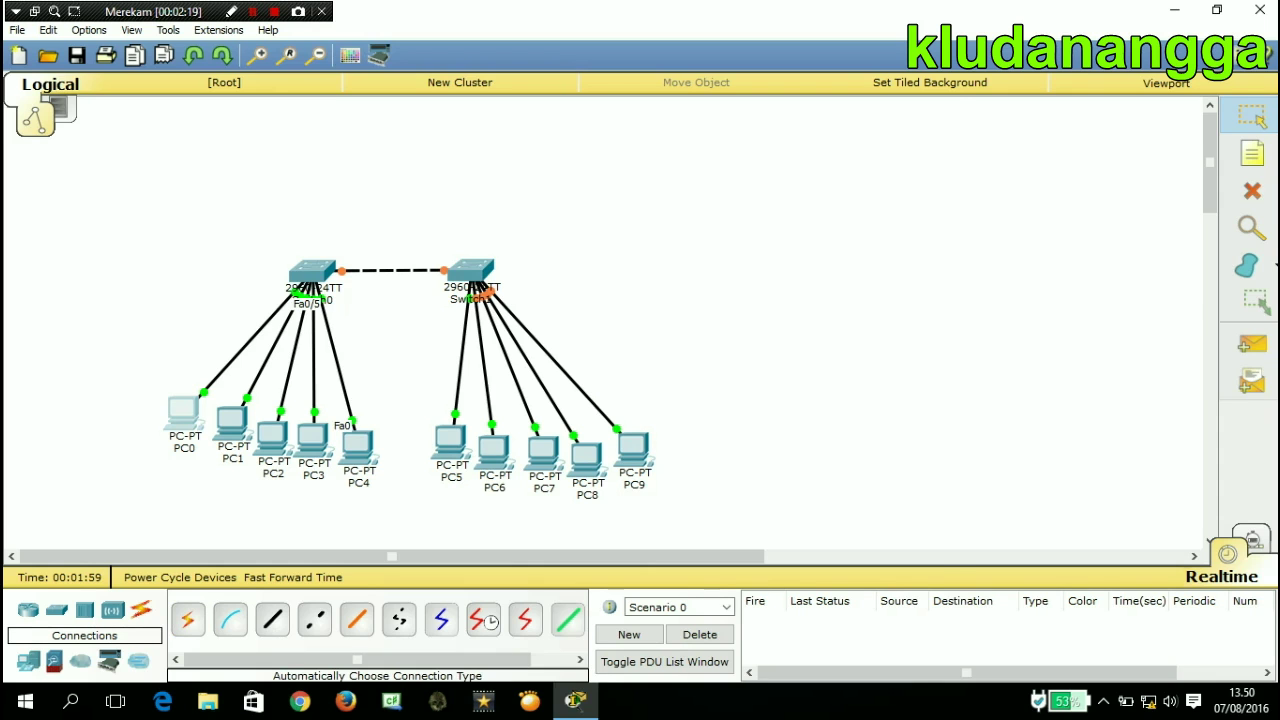
Give PC0's FastEthernet0 interface the static IP address 192.168.1.1 with subnet mask 255.255.255.0, and close its window.
click(183, 410)
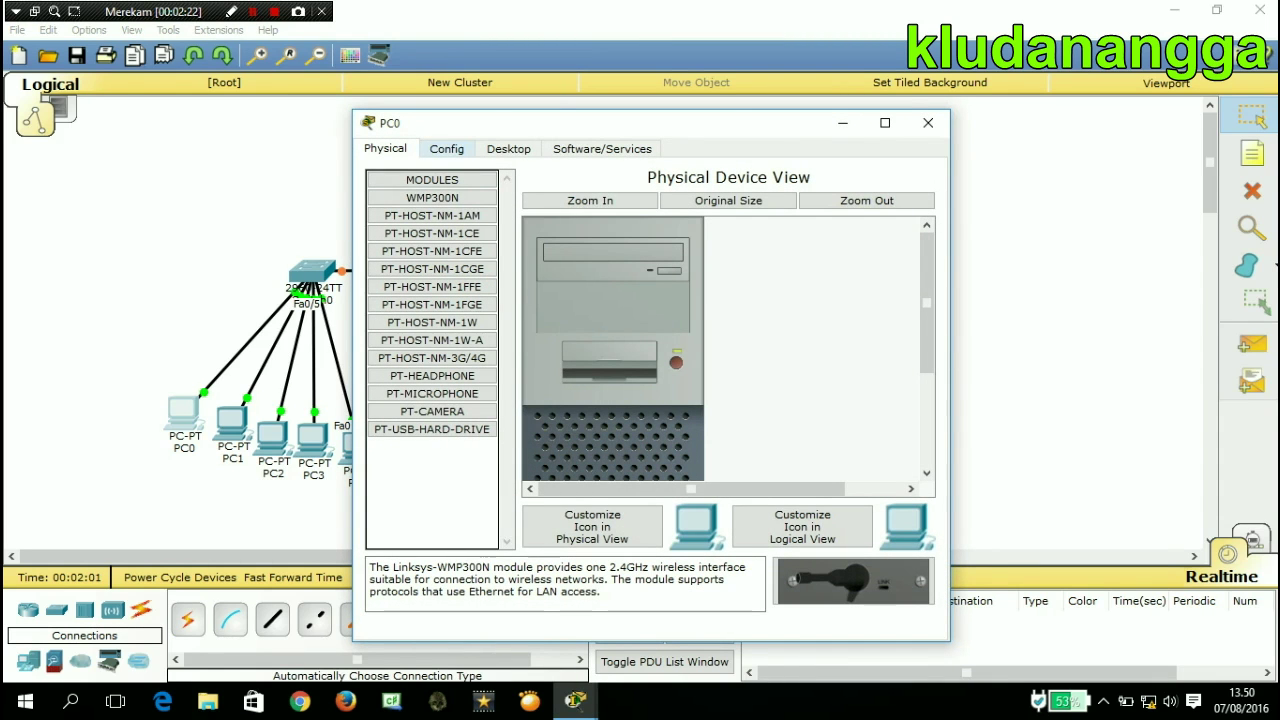
click(447, 148)
click(422, 251)
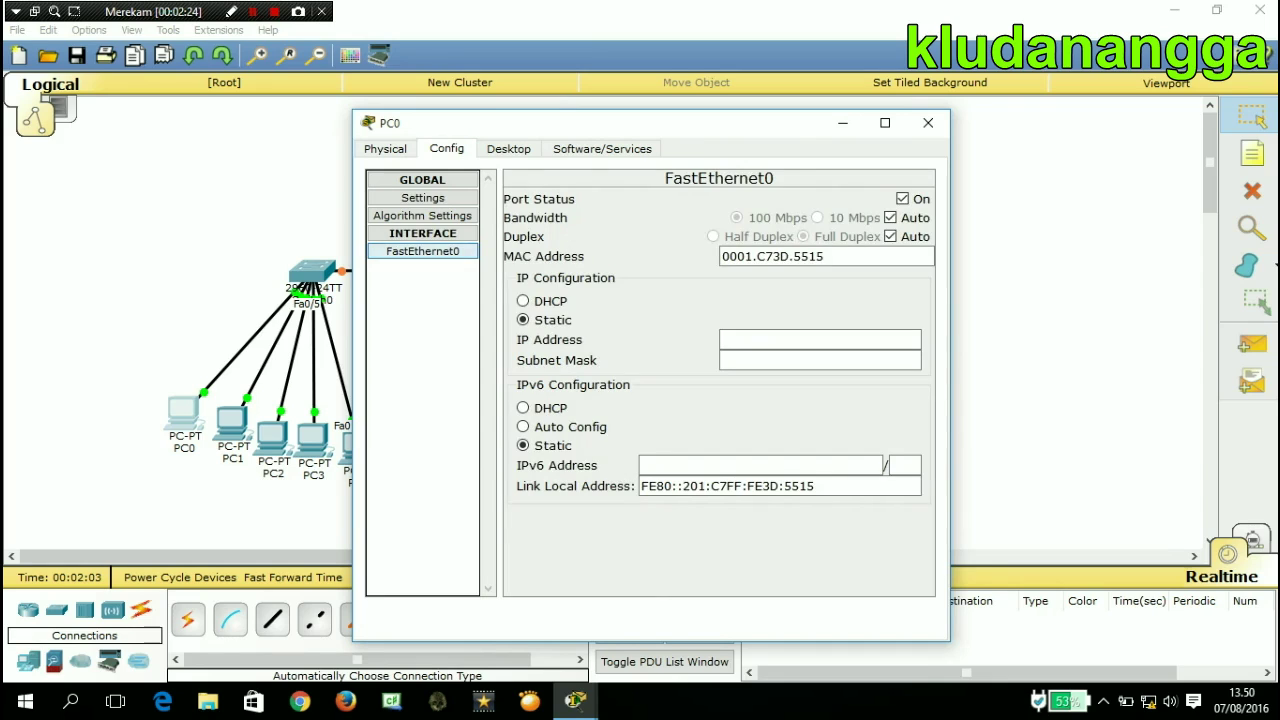
click(820, 339)
text(192.168.1.1)
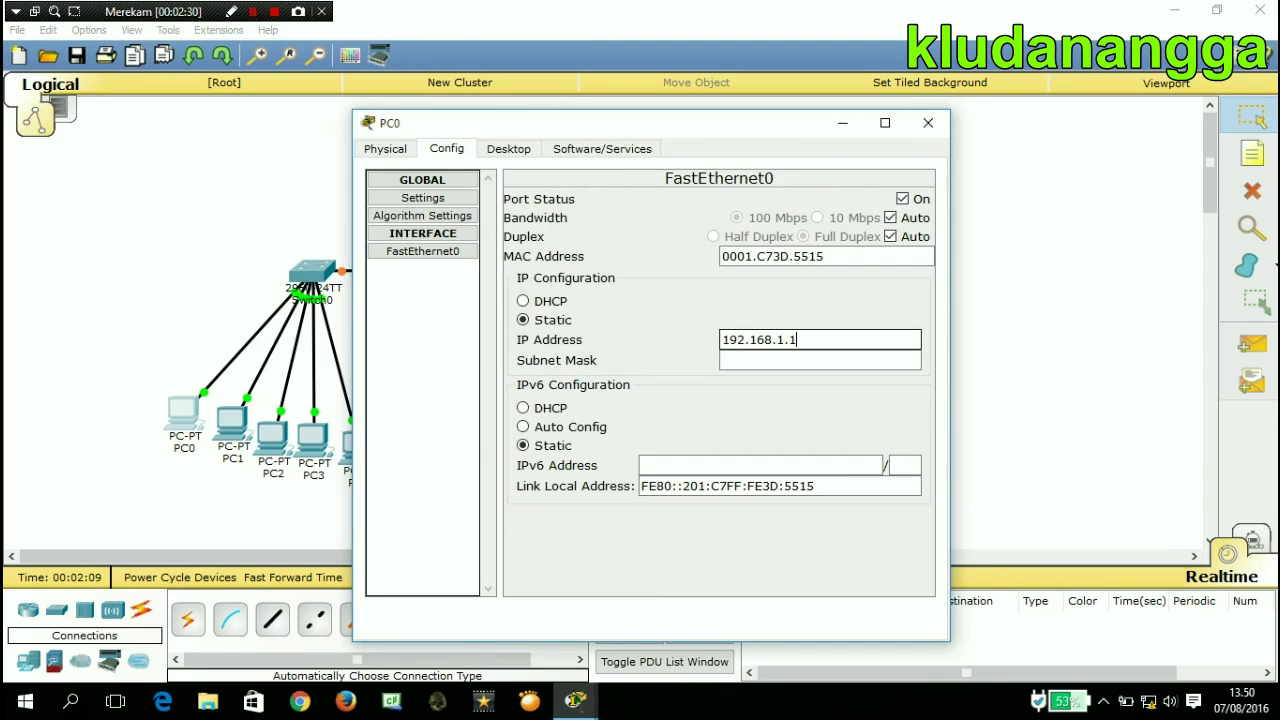
key(Tab)
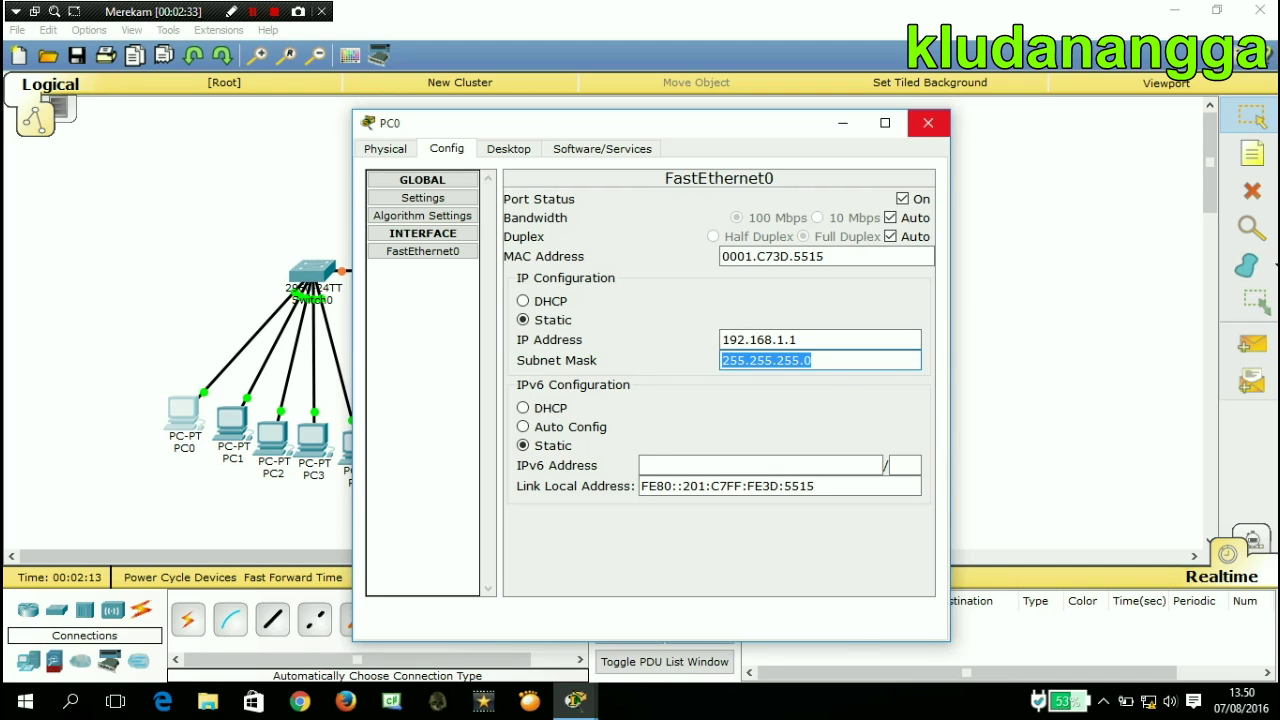
click(928, 122)
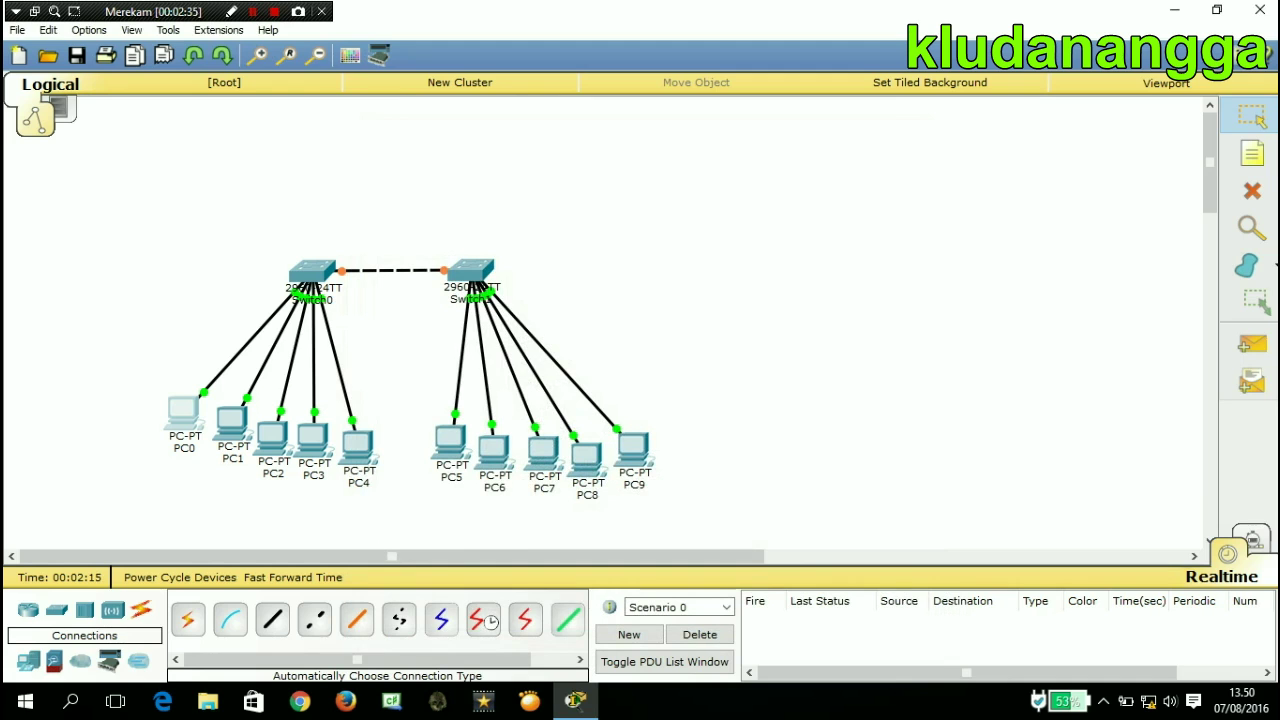
Give PC1's FastEthernet0 interface the static IP address 192.168.1.2 with subnet mask 255.255.255.0, and close its window.
click(232, 420)
click(447, 148)
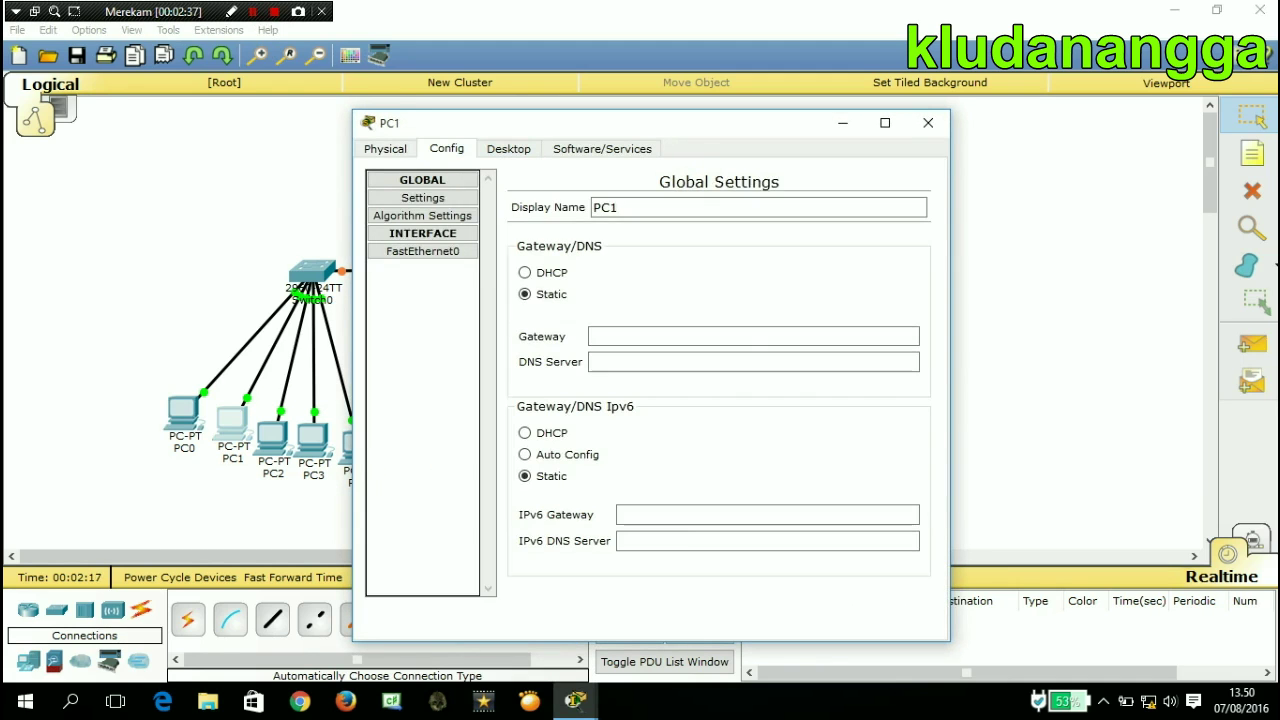
click(422, 251)
click(820, 339)
text(192.168.1.2)
key(Tab)
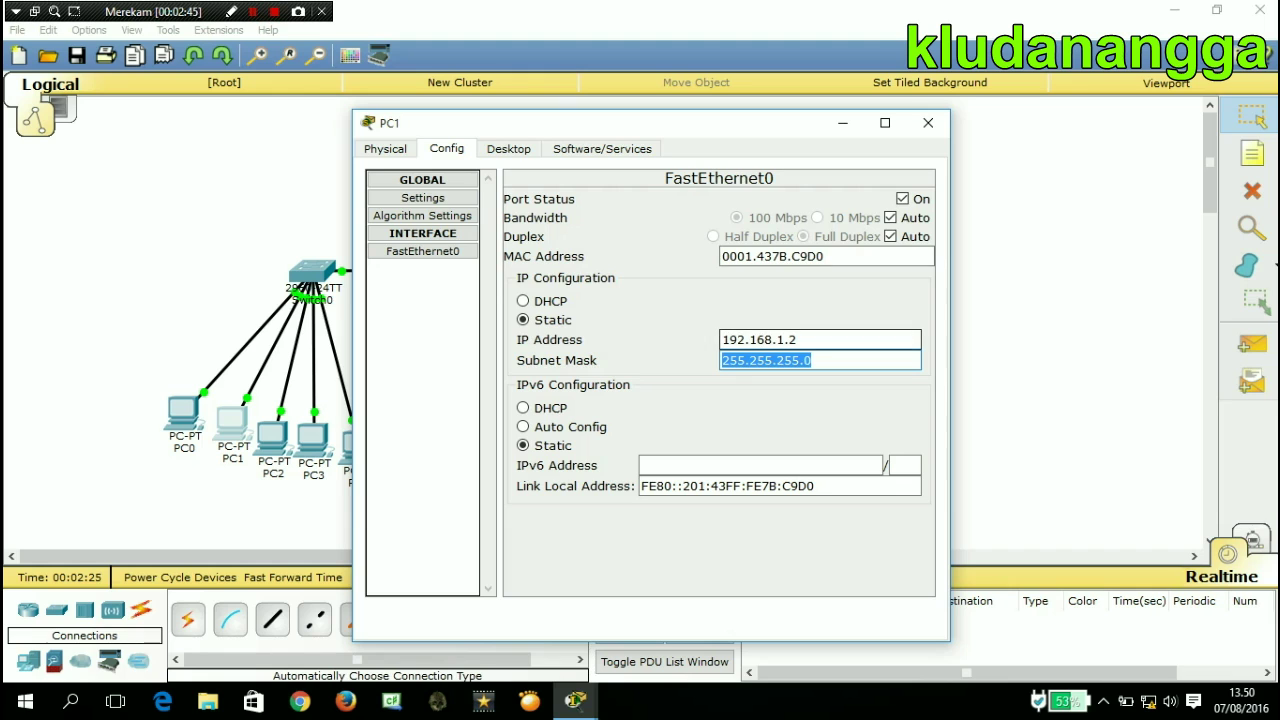
click(928, 122)
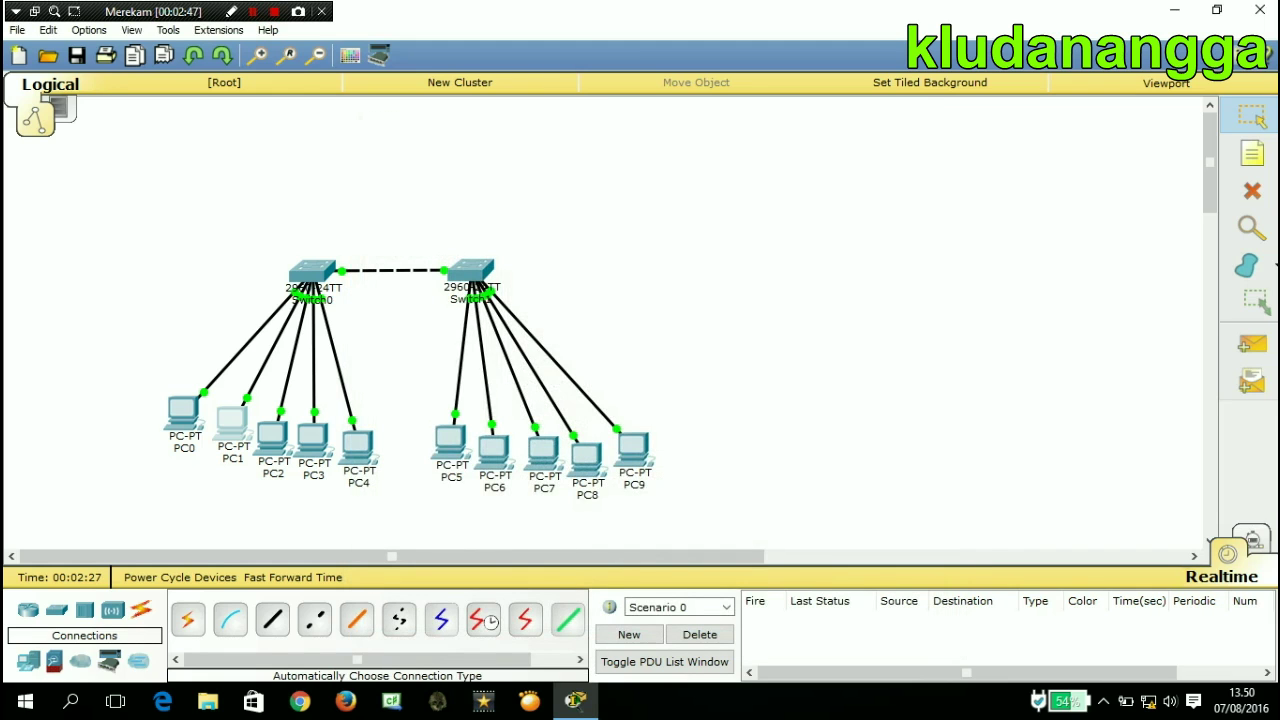
Give PC2's FastEthernet0 interface the static IP address 192.168.1.3 with subnet mask 255.255.255.0, and close its window.
click(272, 436)
click(447, 148)
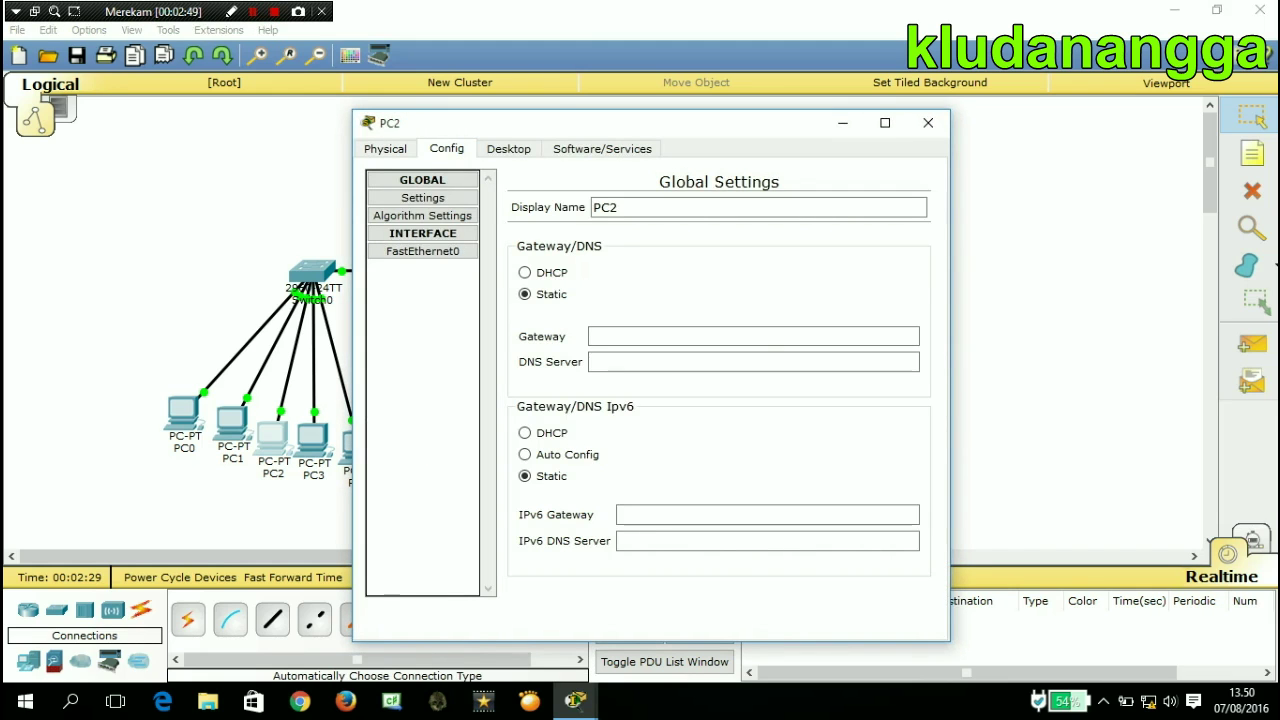
click(455, 251)
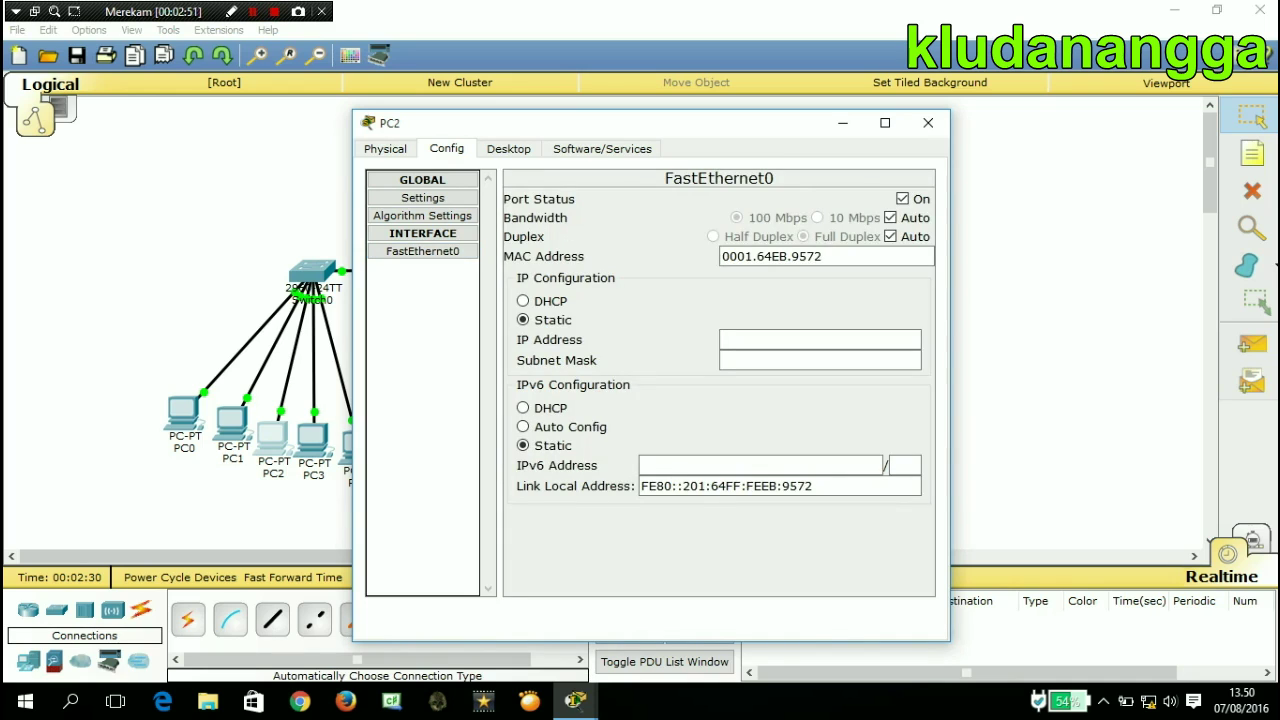
click(722, 339)
text(192.168.1.3)
key(Tab)
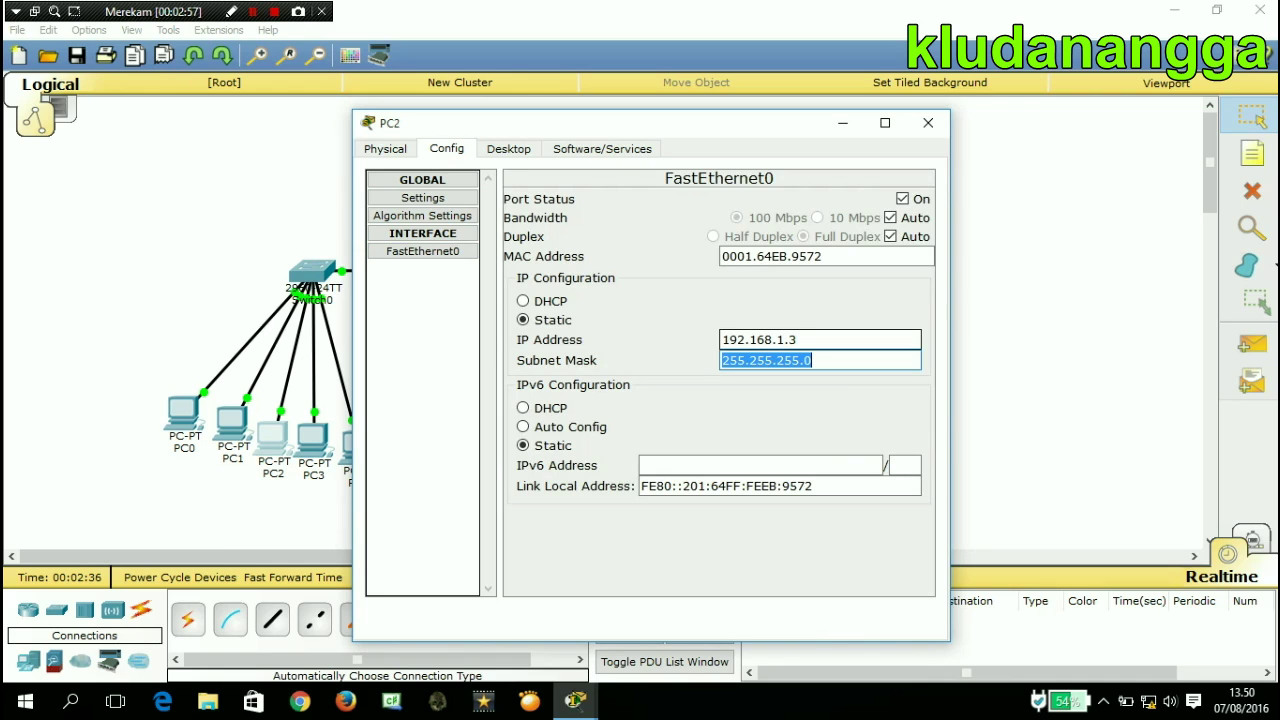
click(928, 122)
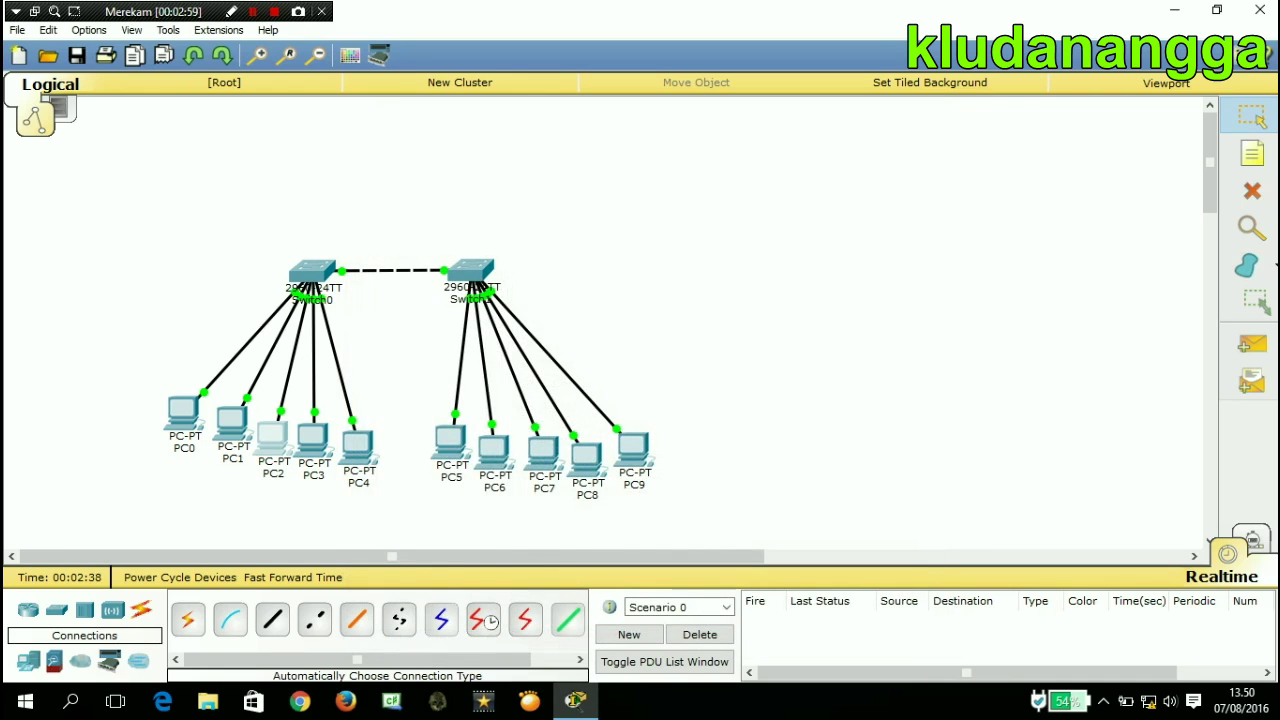
Give PC3's FastEthernet0 interface the static IP address 192.168.1.4 with the default subnet mask, and close its window.
click(313, 440)
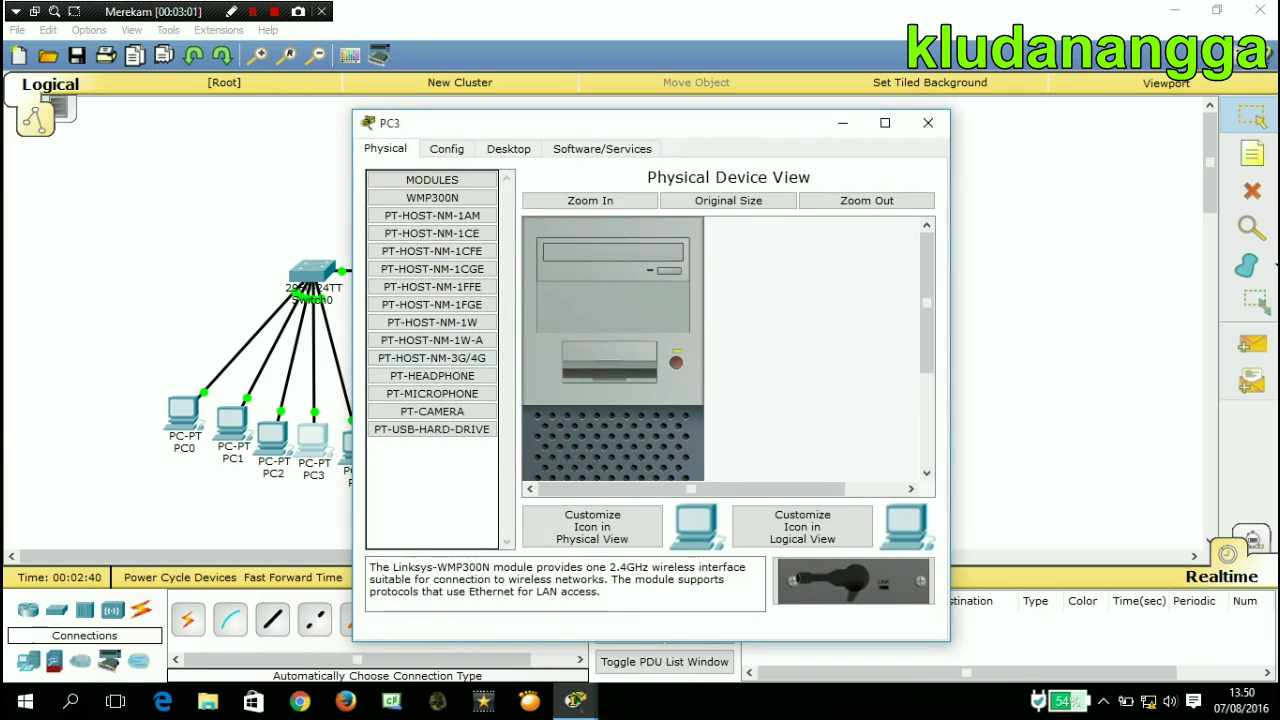
click(447, 148)
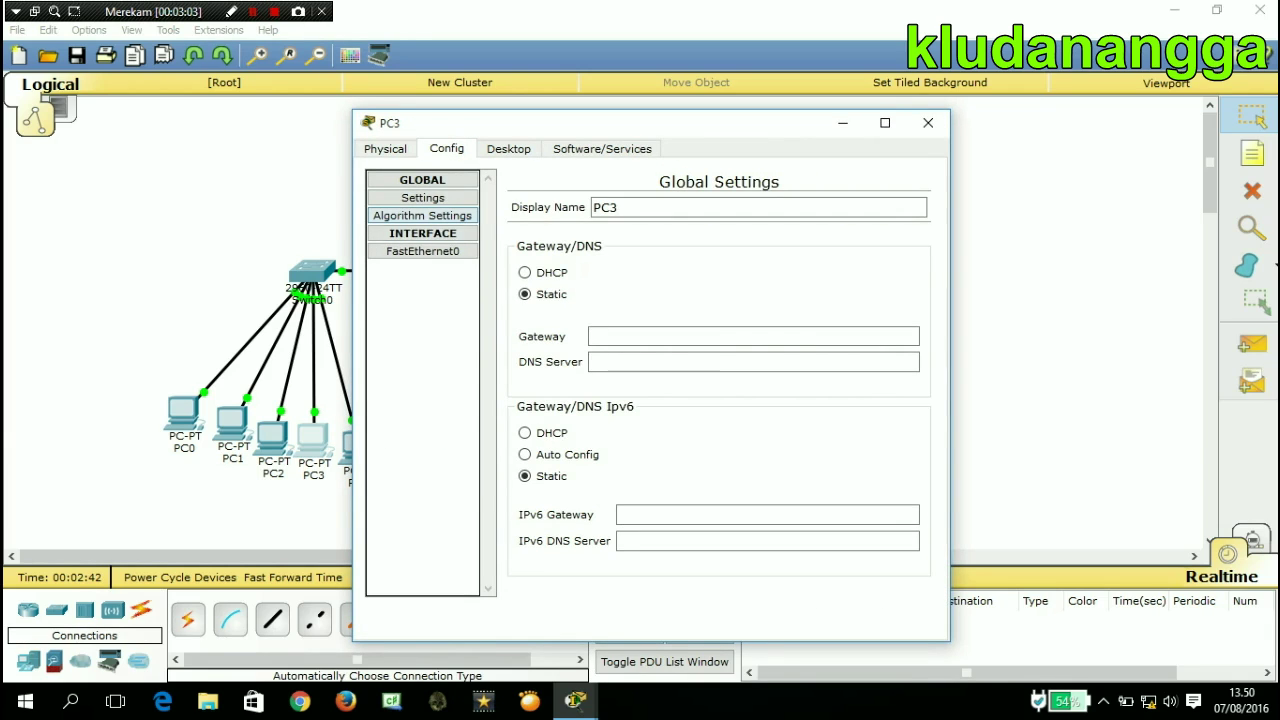
click(422, 251)
click(800, 339)
text(192.168.1.)
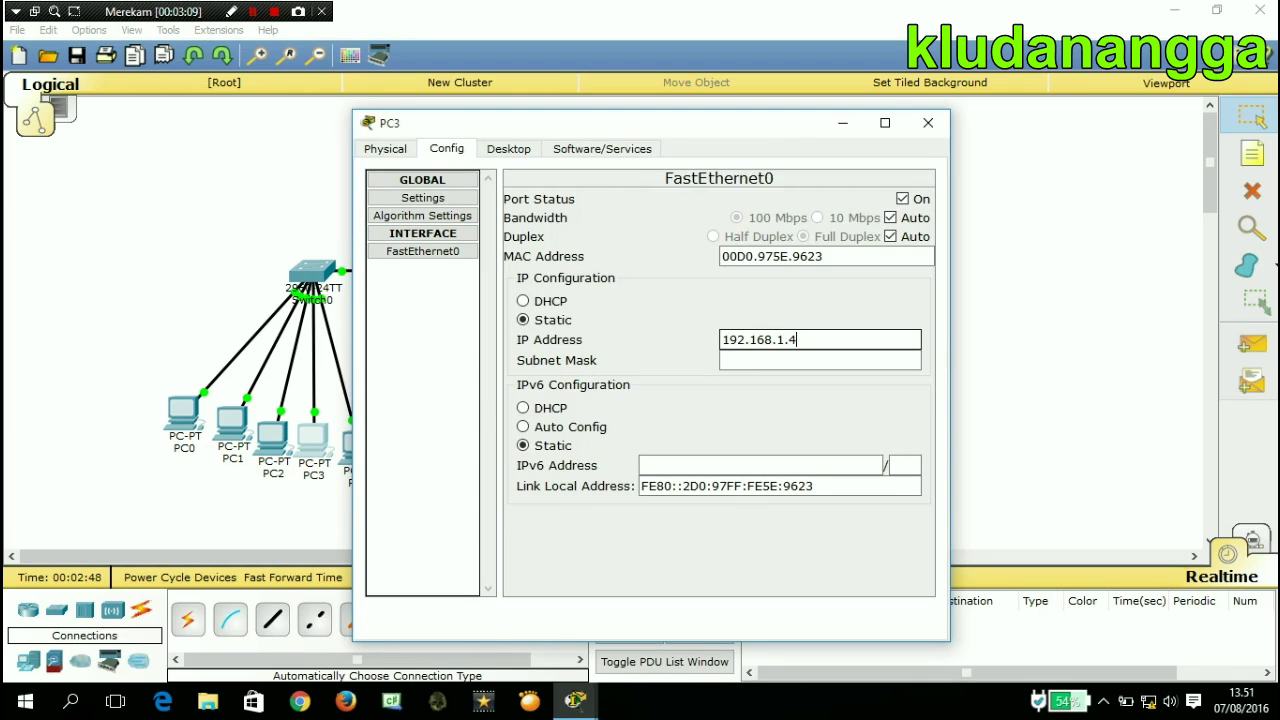
text(4)
key(Tab)
click(928, 122)
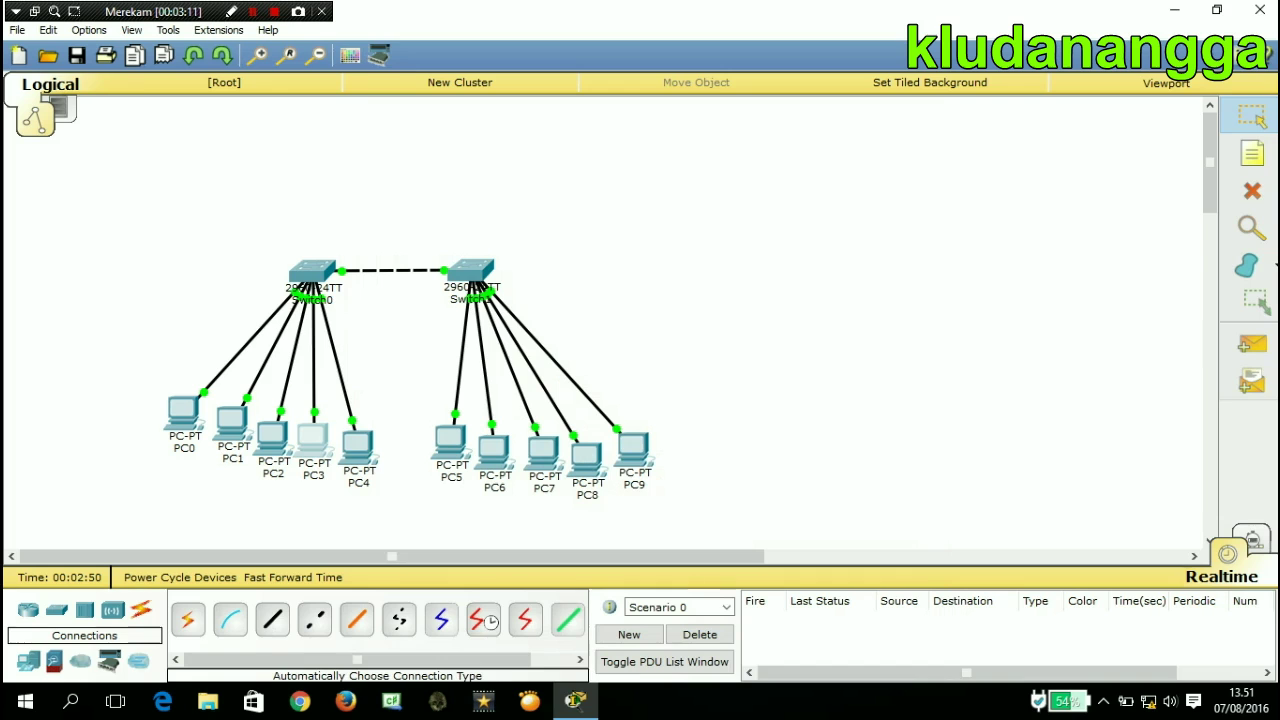
Give PC4's FastEthernet0 interface the static IP address 192.168.1.5 with subnet mask 255.255.255.0, and close its window.
click(357, 447)
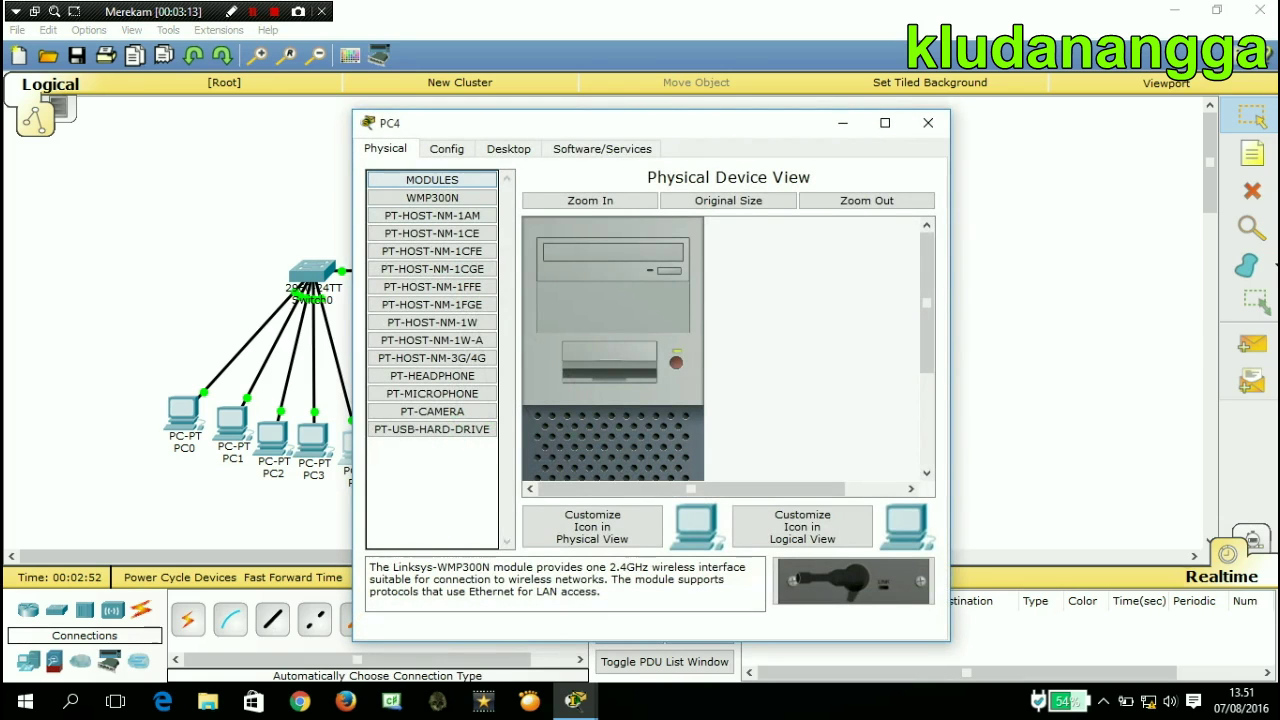
click(446, 164)
click(422, 267)
click(819, 356)
text(1)
text(16)
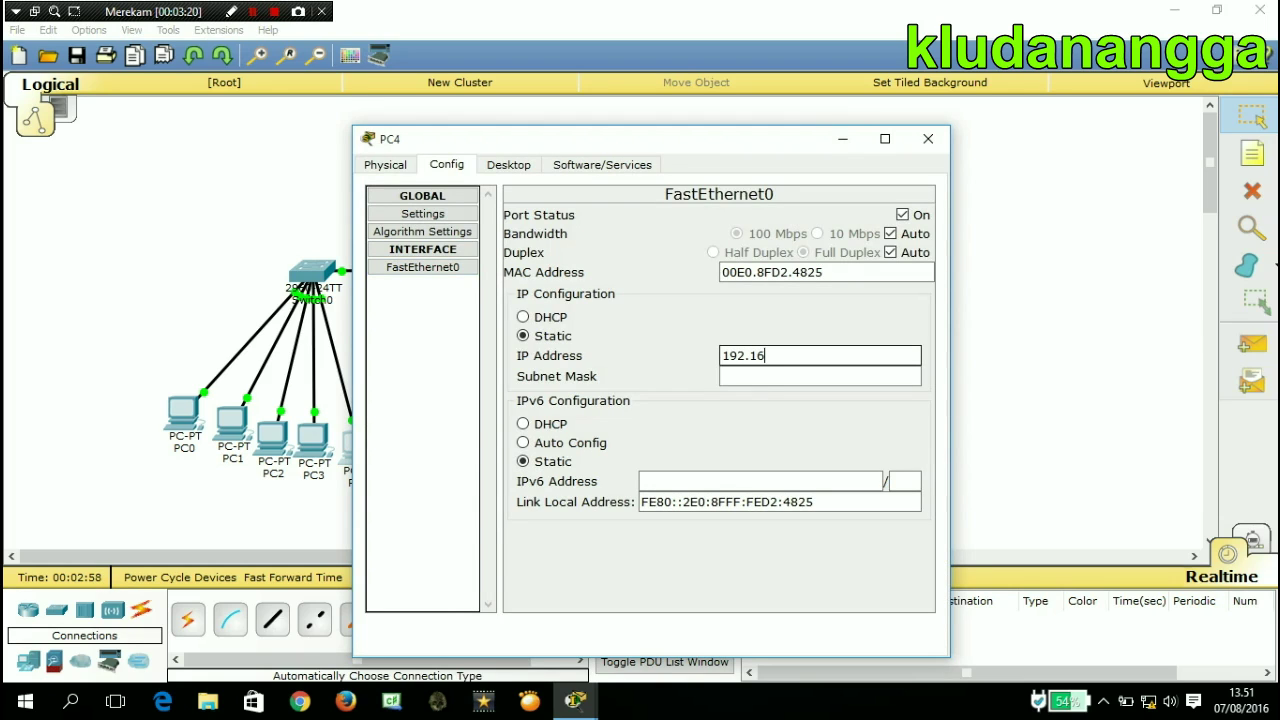
text(8.1.5)
key(Tab)
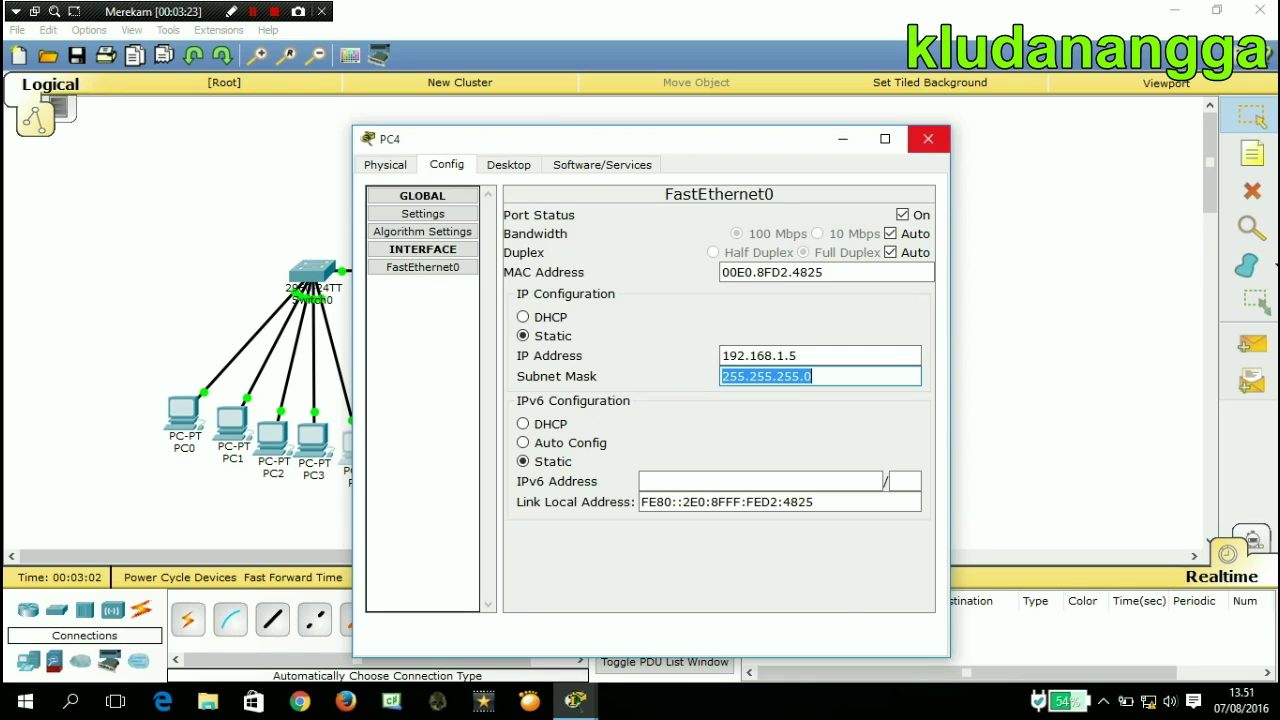
click(928, 138)
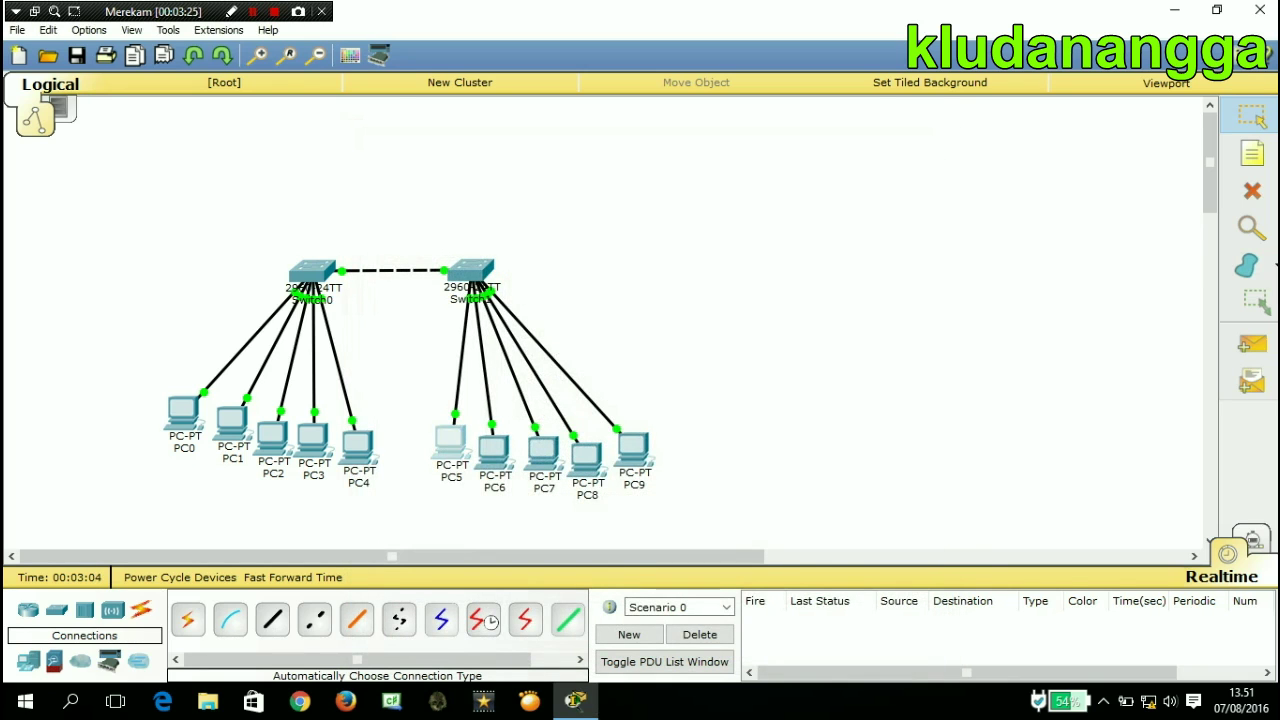
Give PC5's FastEthernet0 interface the static IP address 192.168.1.6 with subnet mask 255.255.255.0, and close its window.
click(450, 440)
click(447, 148)
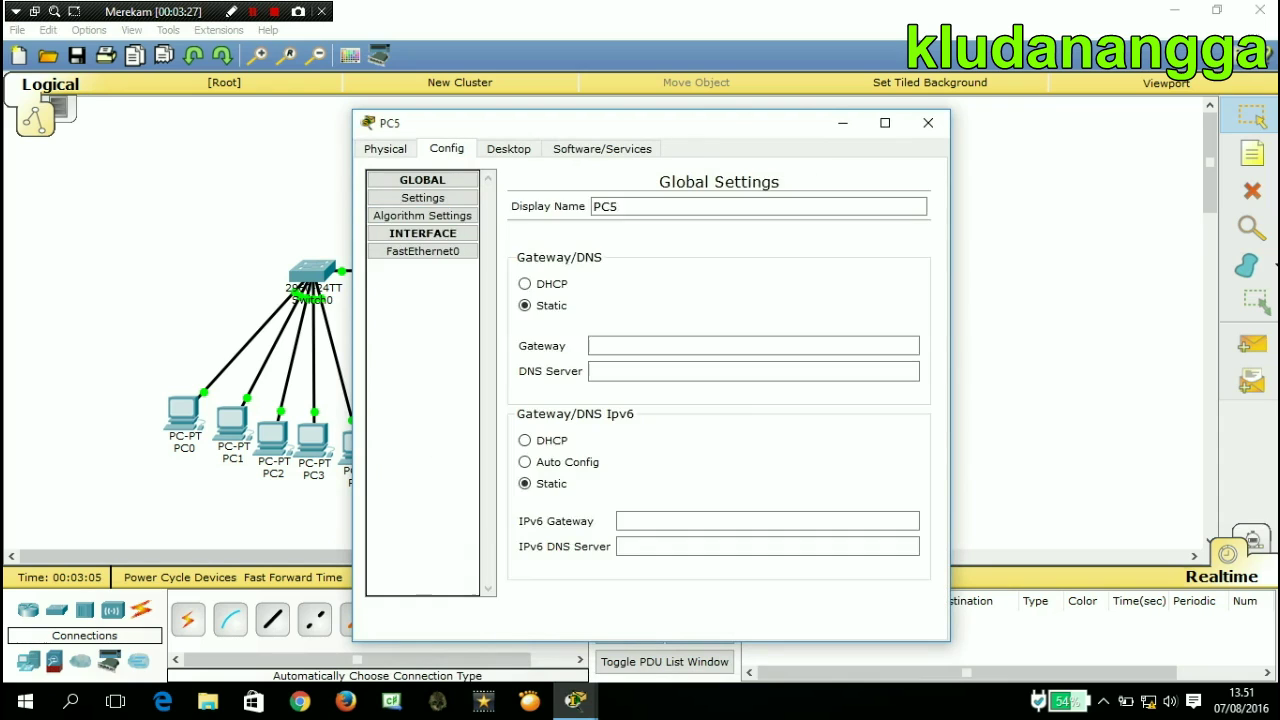
click(422, 251)
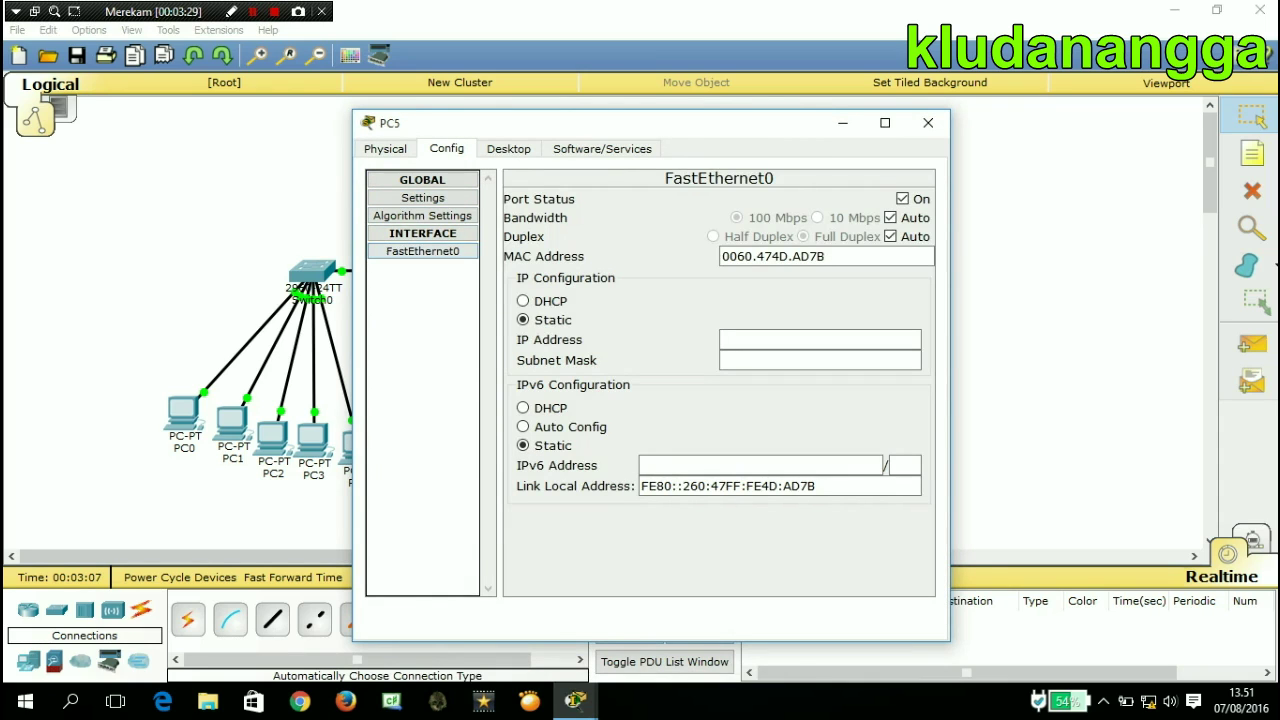
text(192)
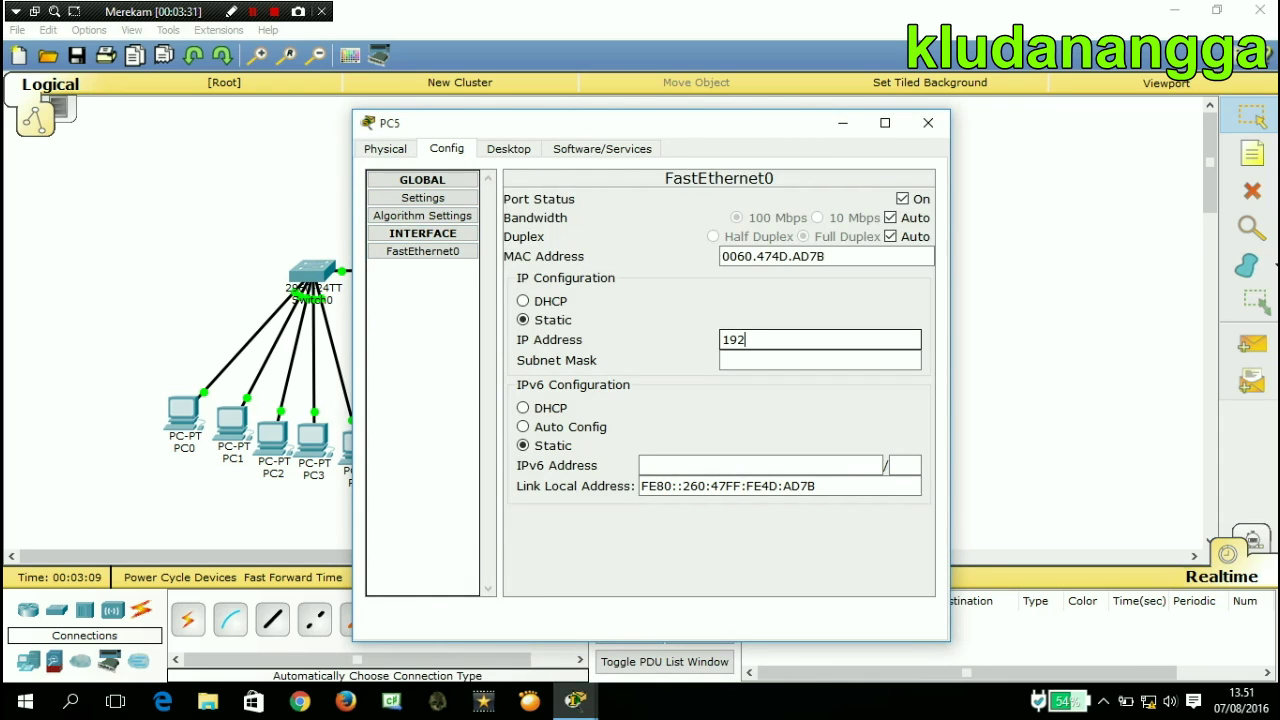
text(.168.1.6)
key(Tab)
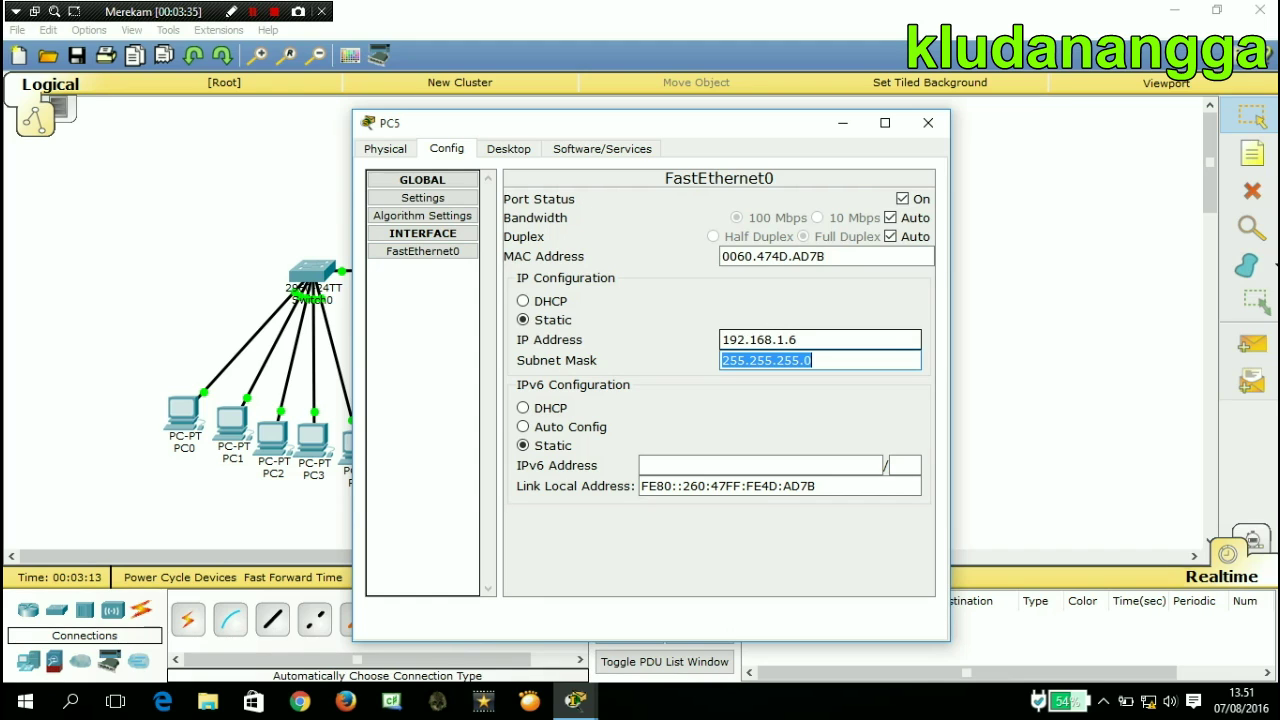
click(928, 122)
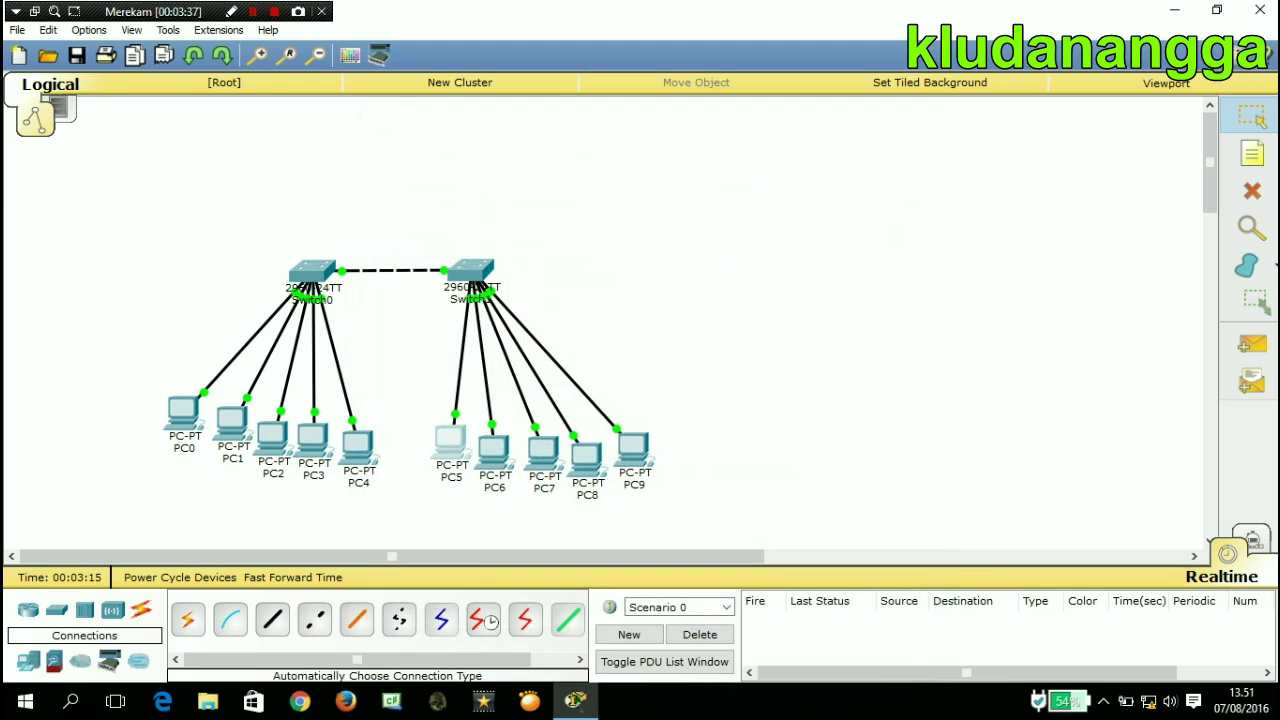
Give PC6's FastEthernet0 interface the static IP address 192.168.1.7 with the default subnet mask, and close its window.
click(493, 452)
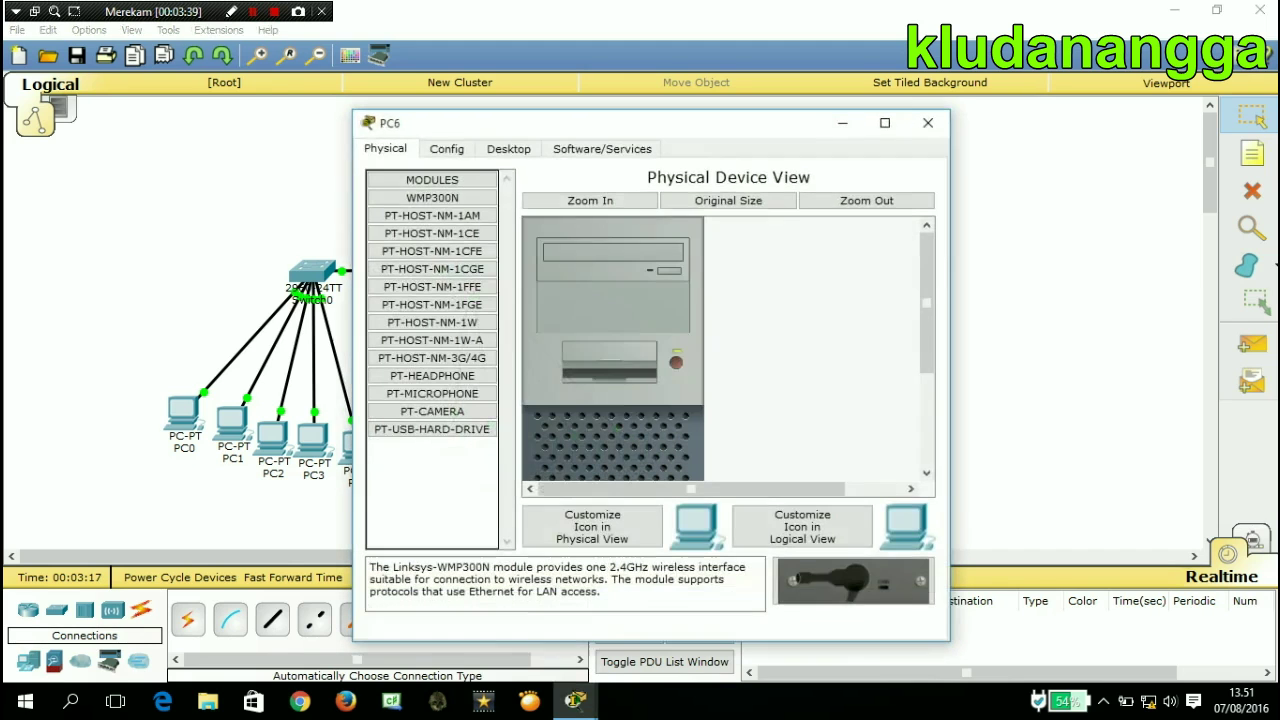
click(446, 148)
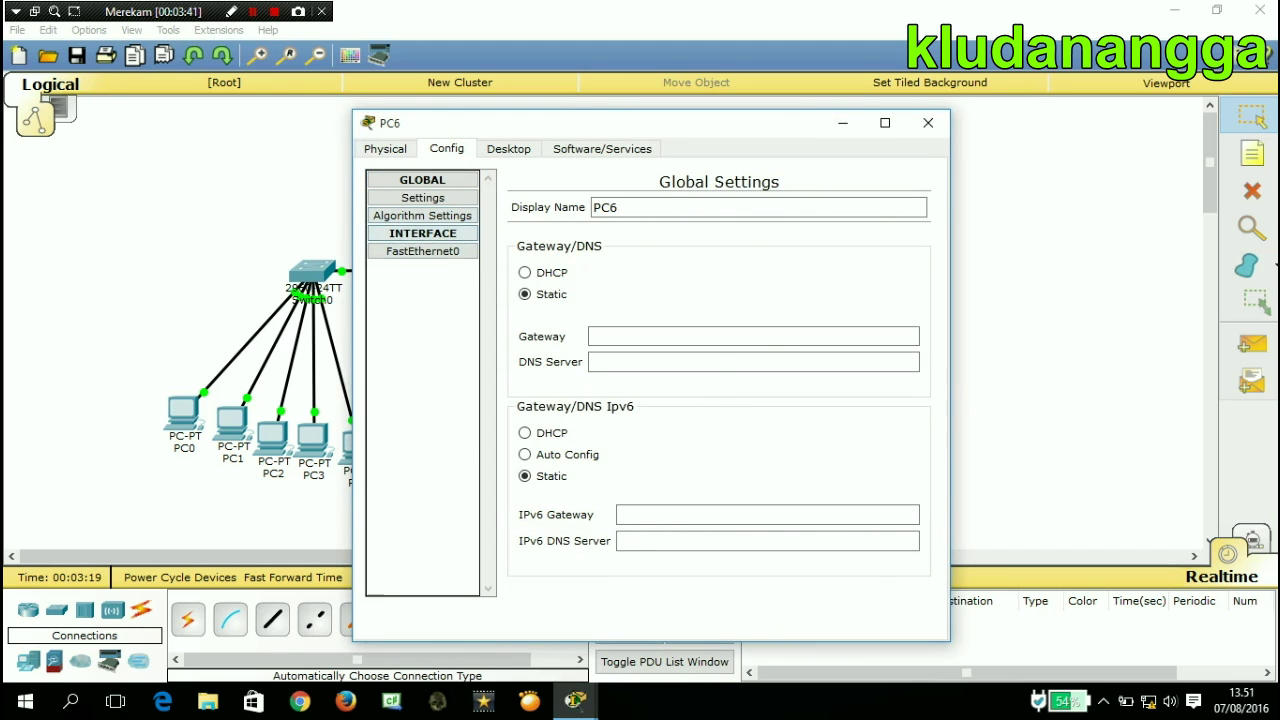
click(422, 251)
click(819, 339)
text(192.168)
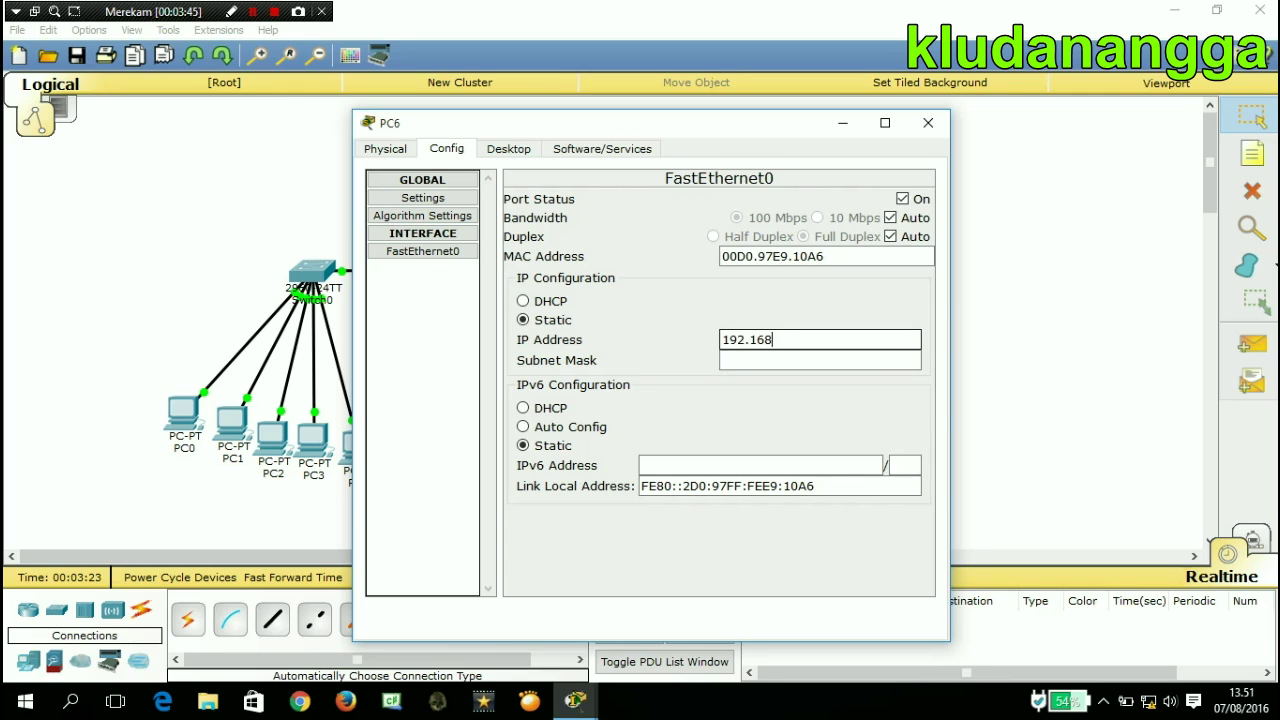
text(.1.7)
key(Tab)
click(928, 122)
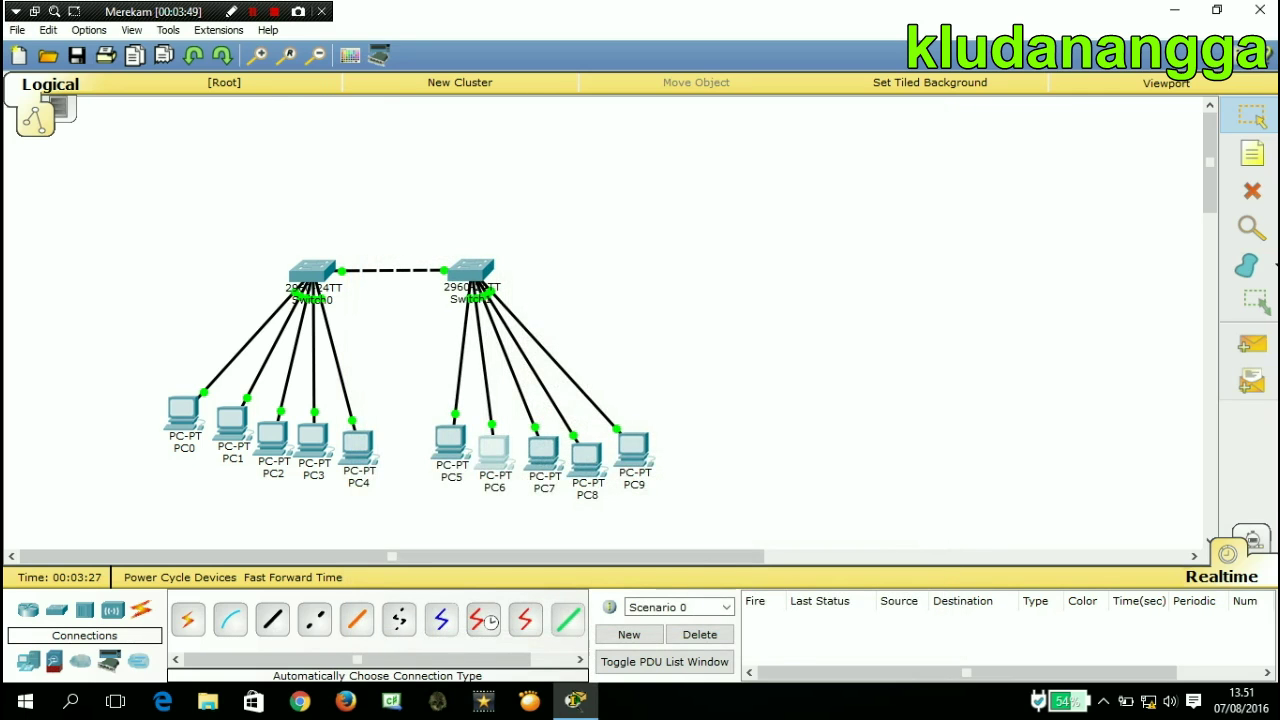
Open PC7's configuration and bring up the IP settings of its FastEthernet0 interface.
click(544, 455)
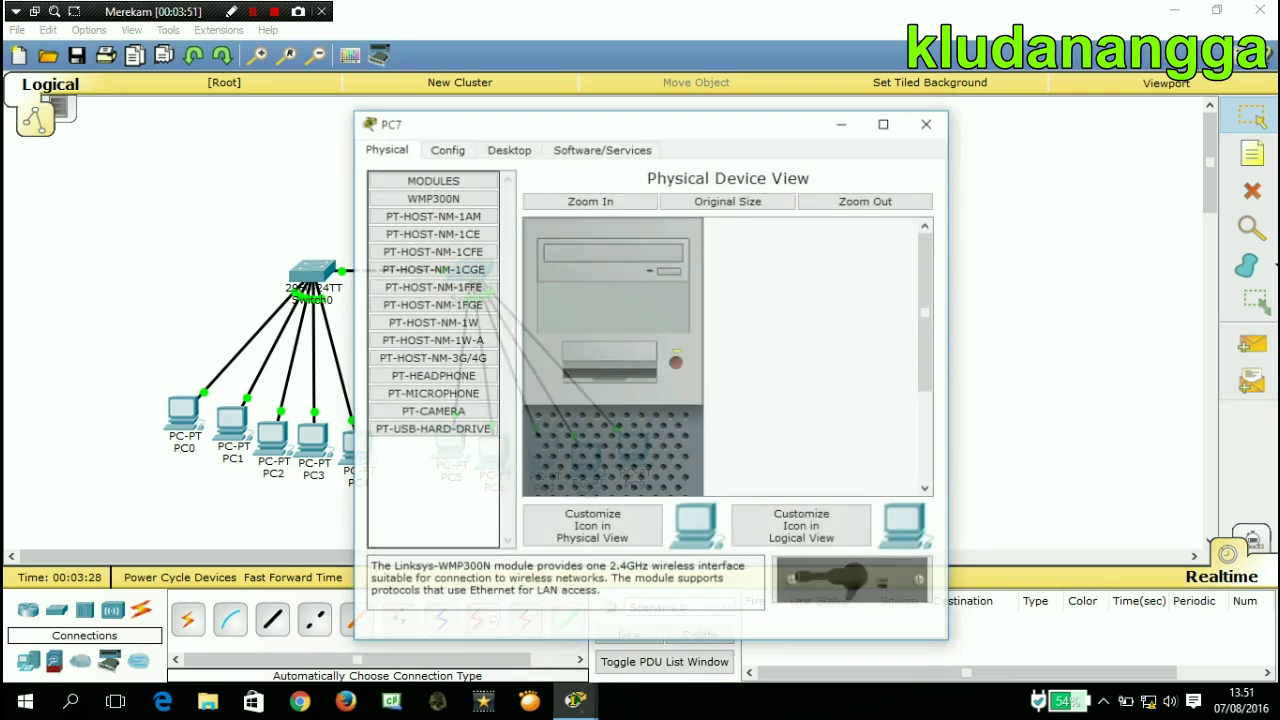
click(447, 148)
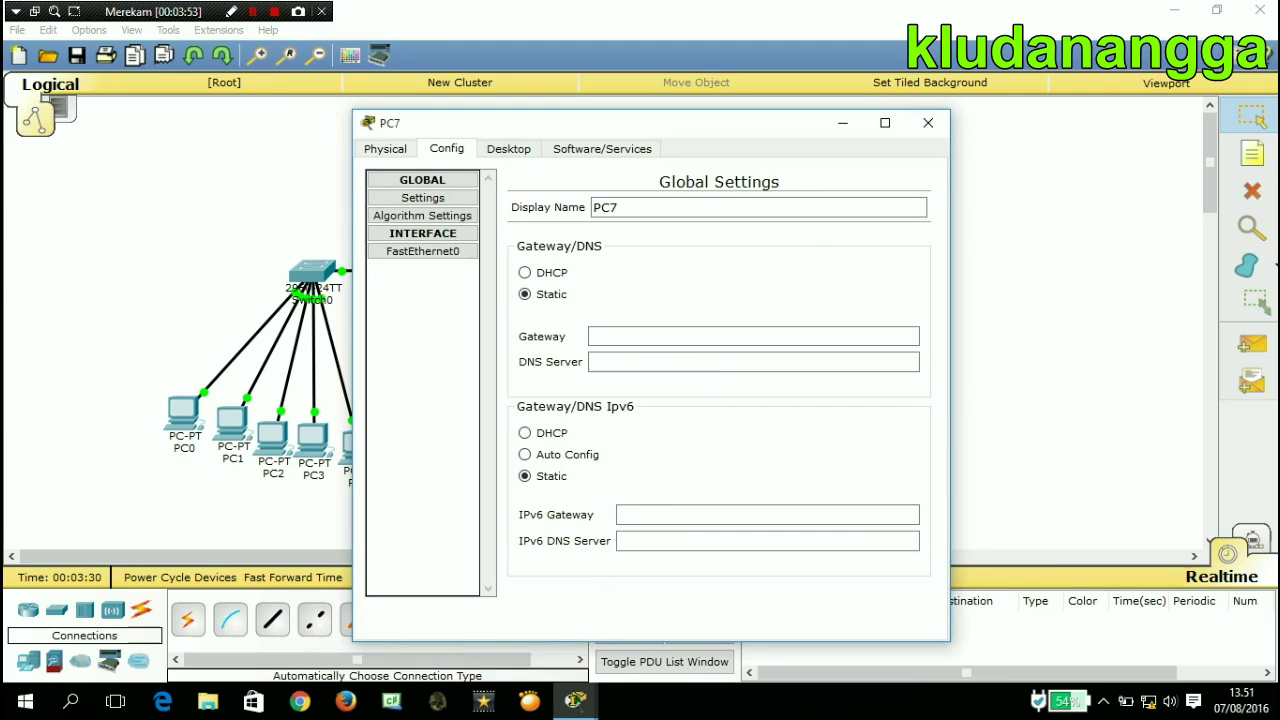
click(422, 251)
click(819, 340)
Try to assign the static IP address 192.168.1.7 to PC7's FastEthernet0 interface.
text(192.18)
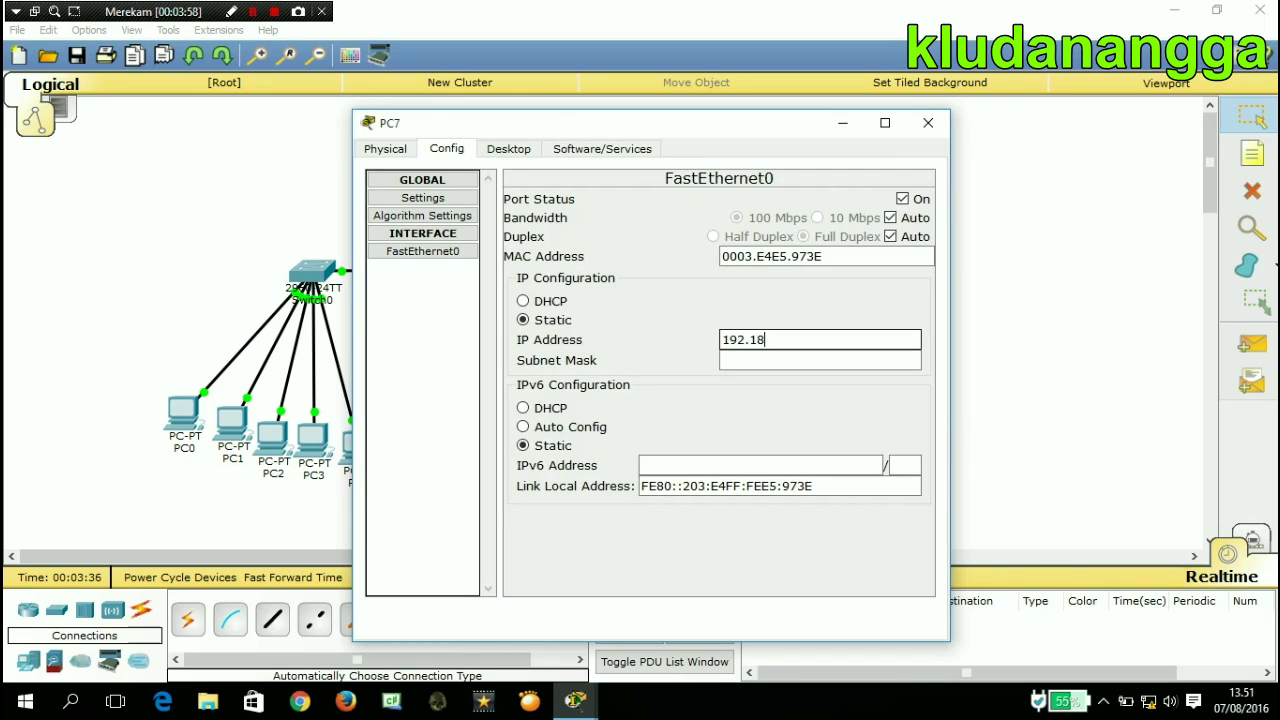
key(BackSpace)
text(68.1.7)
click(820, 360)
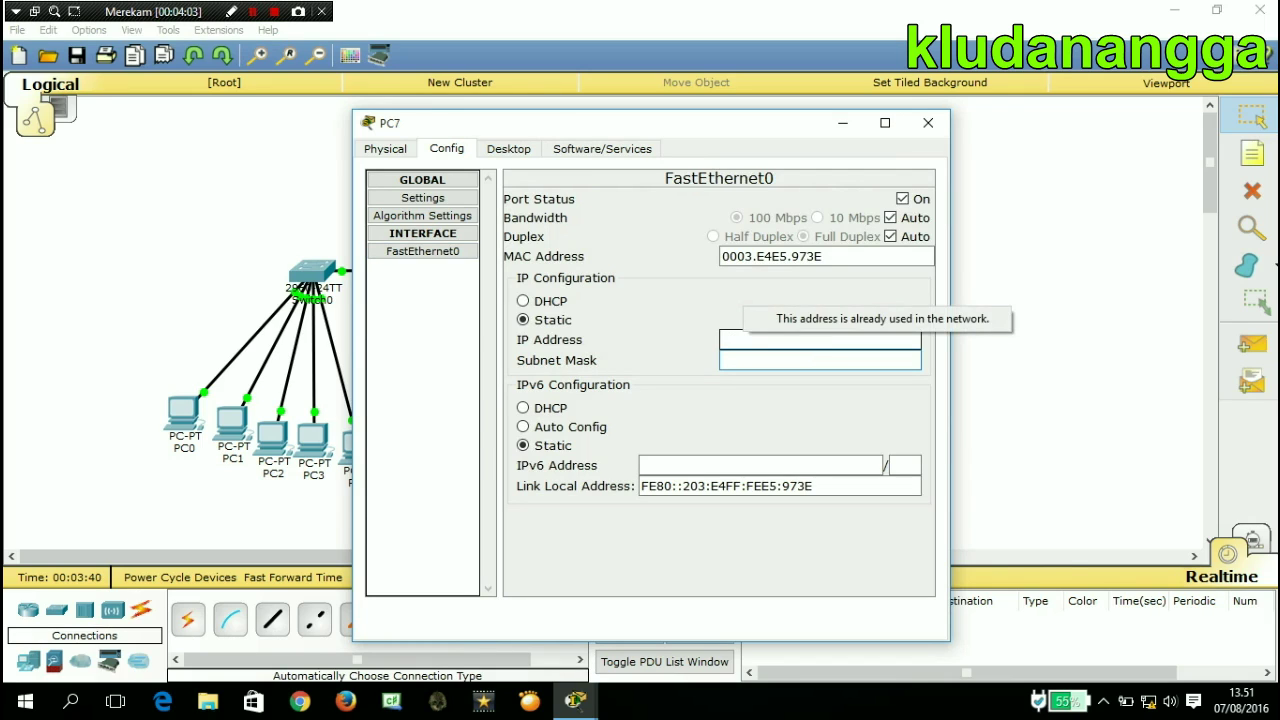
Set PC7's static IP address to 192.168.1.8 with subnet mask 255.255.255.0, and close its window.
click(820, 340)
text(192.168.1.)
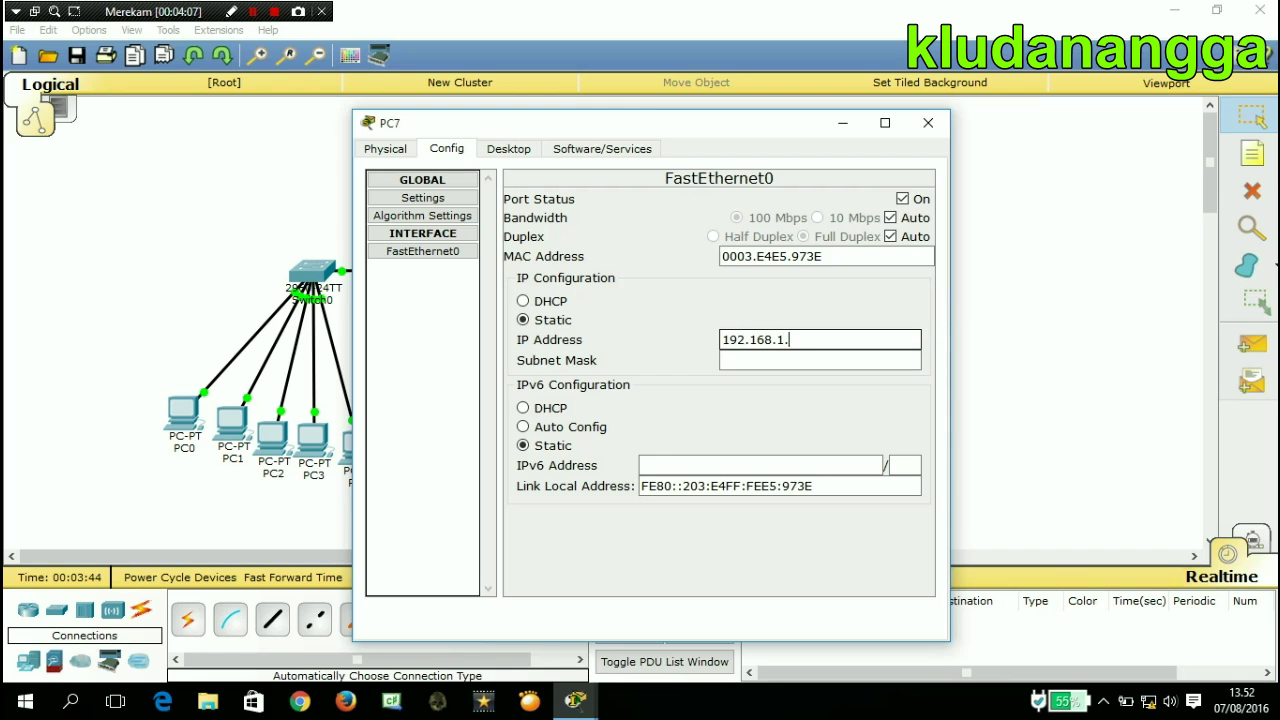
text(8)
click(820, 360)
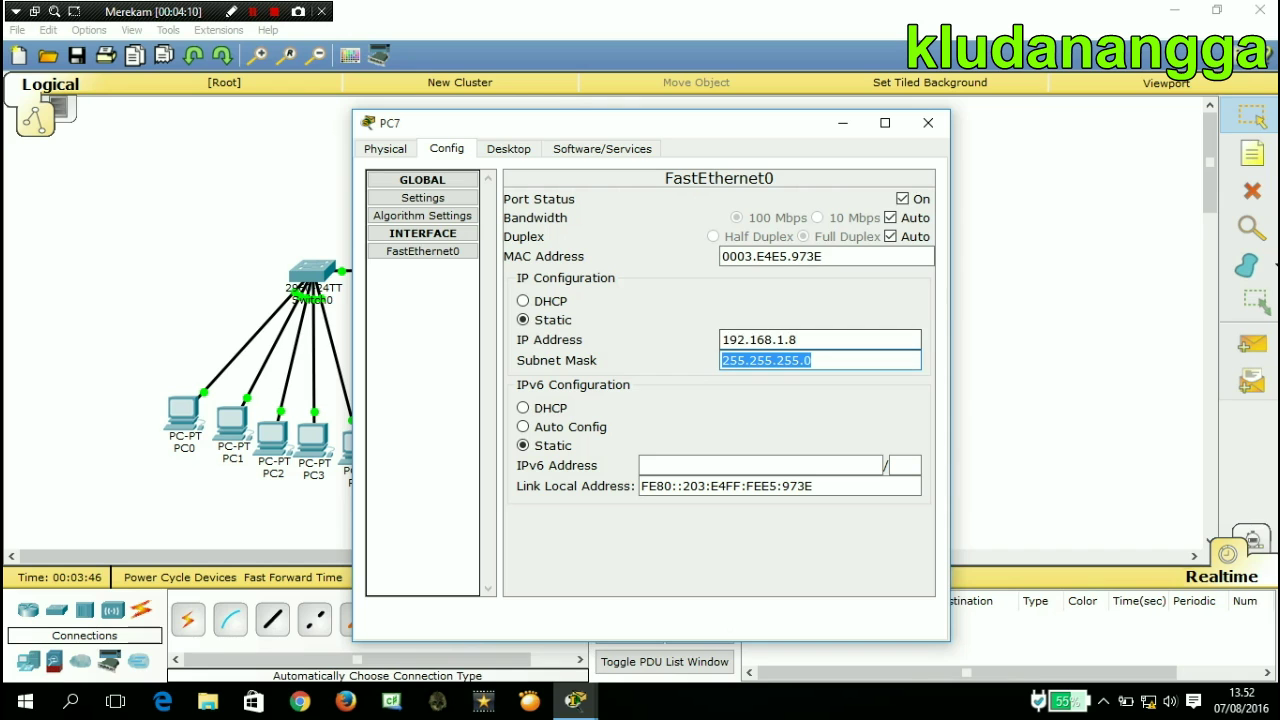
click(928, 122)
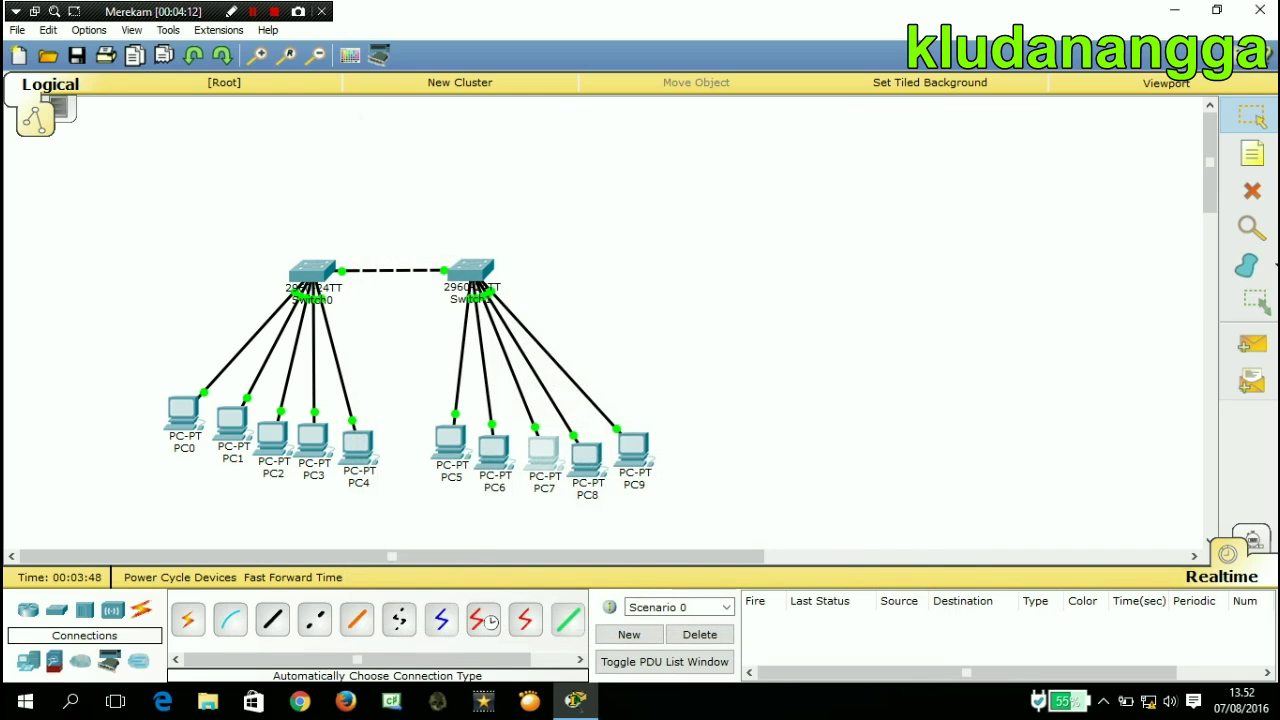
Give PC8's FastEthernet0 interface the static IP address 192.168.1.9 with subnet mask 255.255.255.0, and close its window.
click(587, 456)
click(447, 148)
click(422, 251)
click(820, 339)
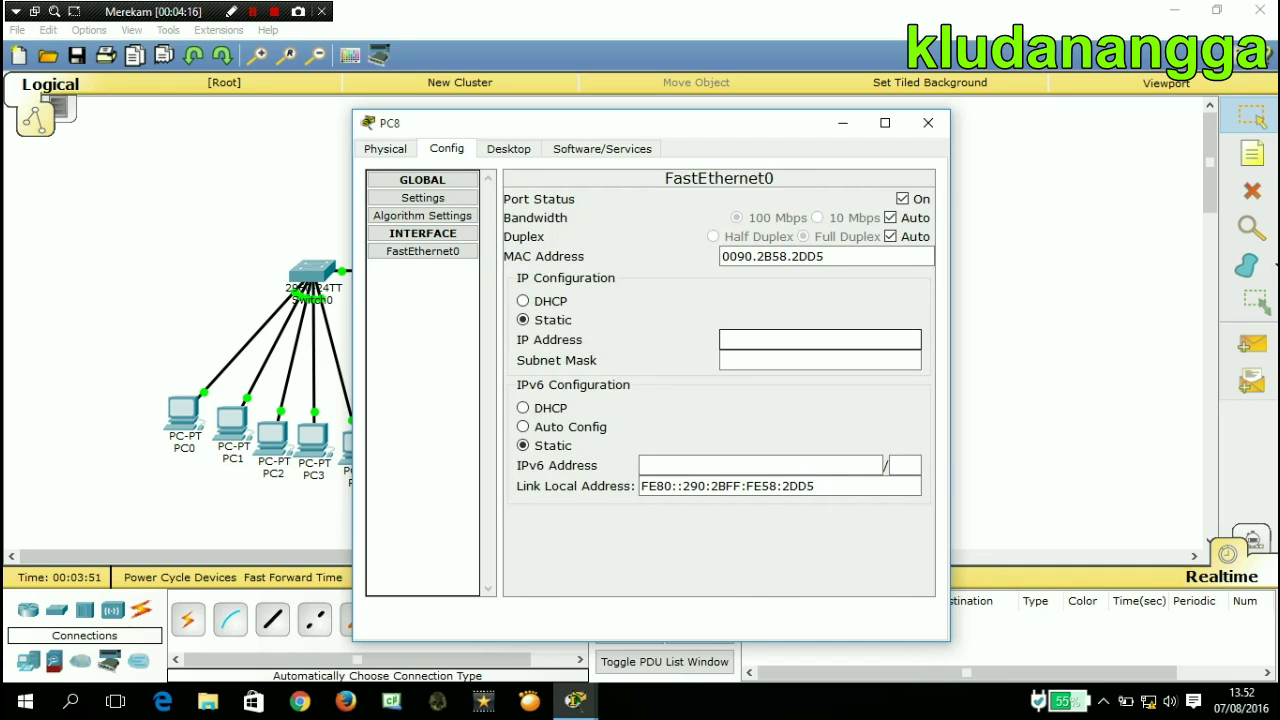
text(192.168.1.9)
key(Tab)
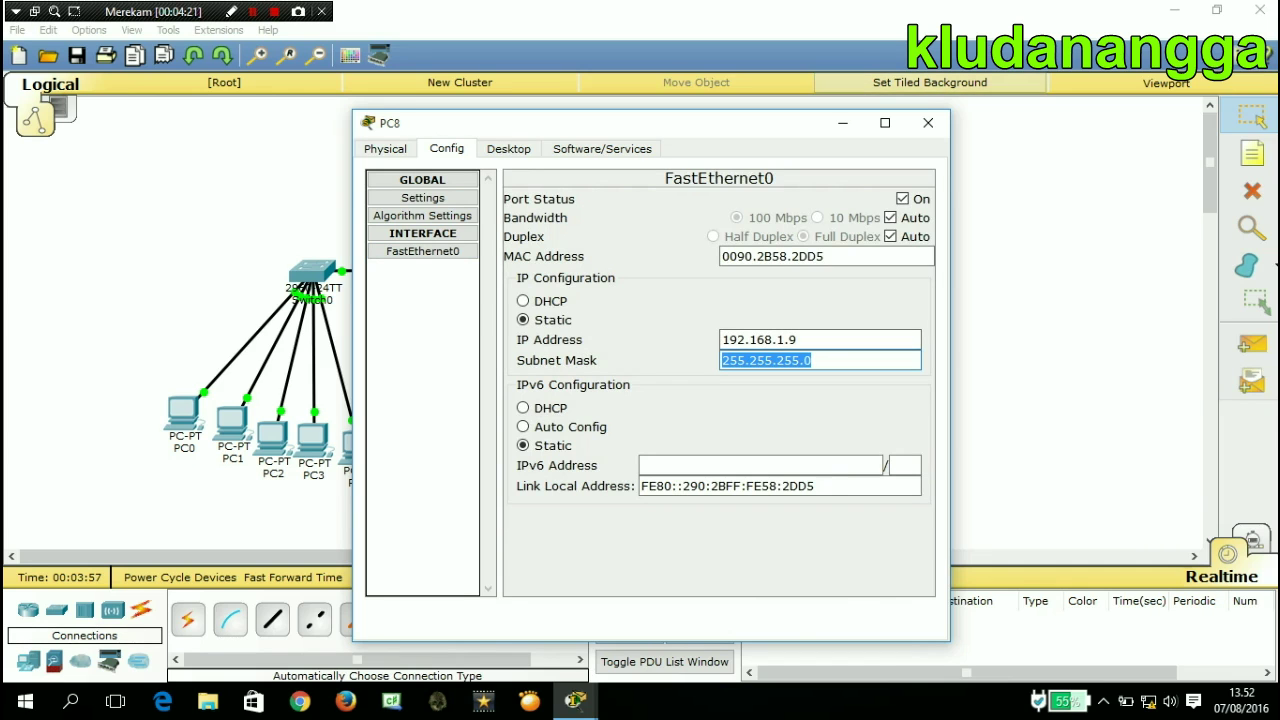
click(928, 122)
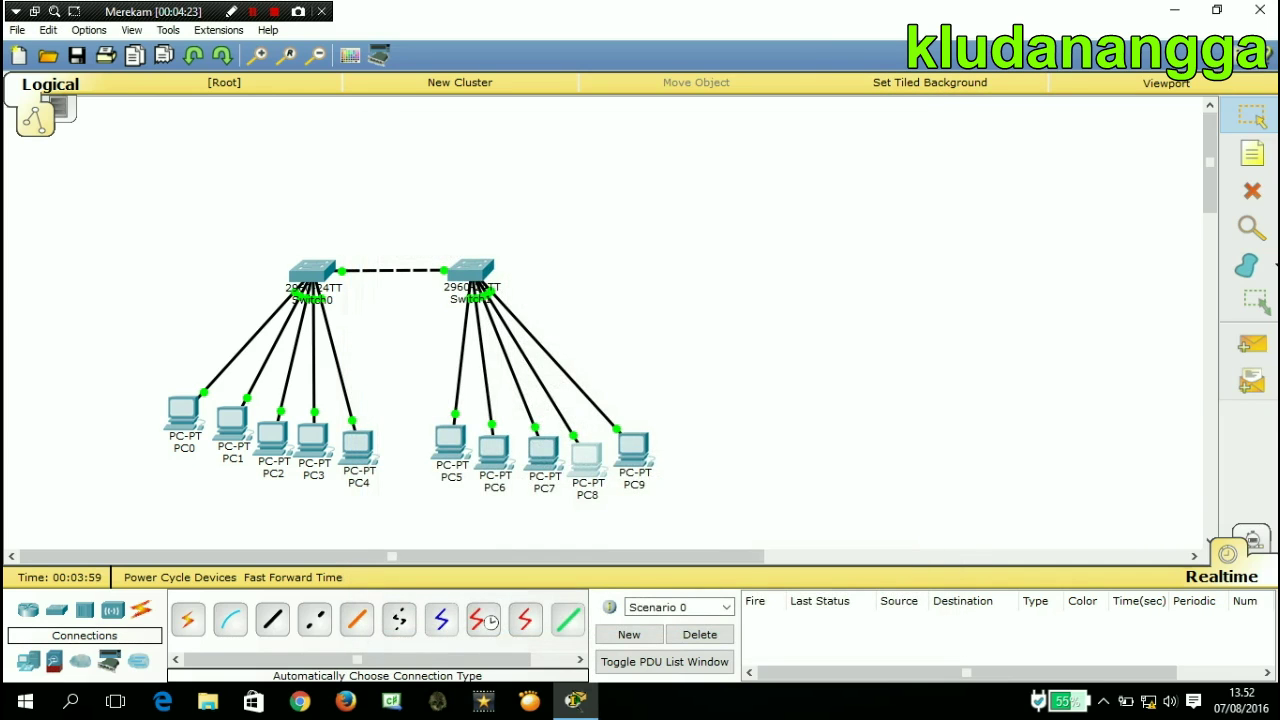
Give PC9's FastEthernet0 interface the static IP address 192.168.1.10 with subnet mask 255.255.255.0, and close its window.
click(634, 448)
click(447, 148)
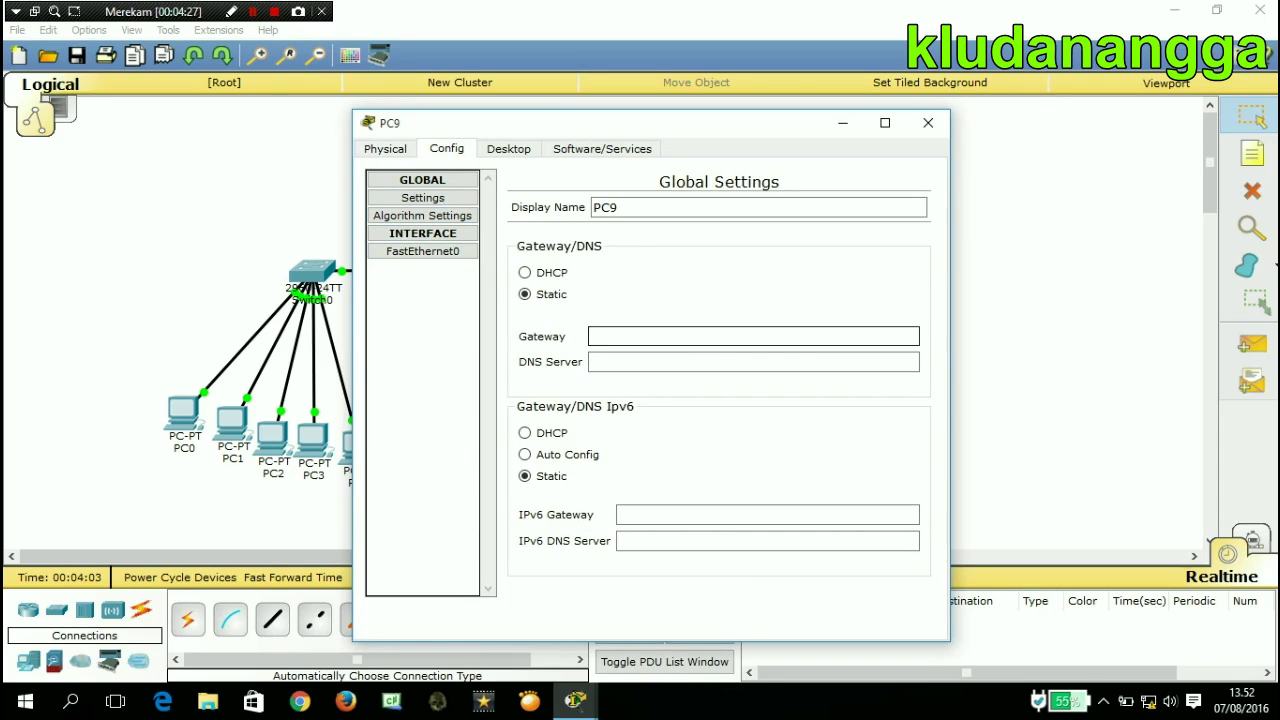
click(422, 251)
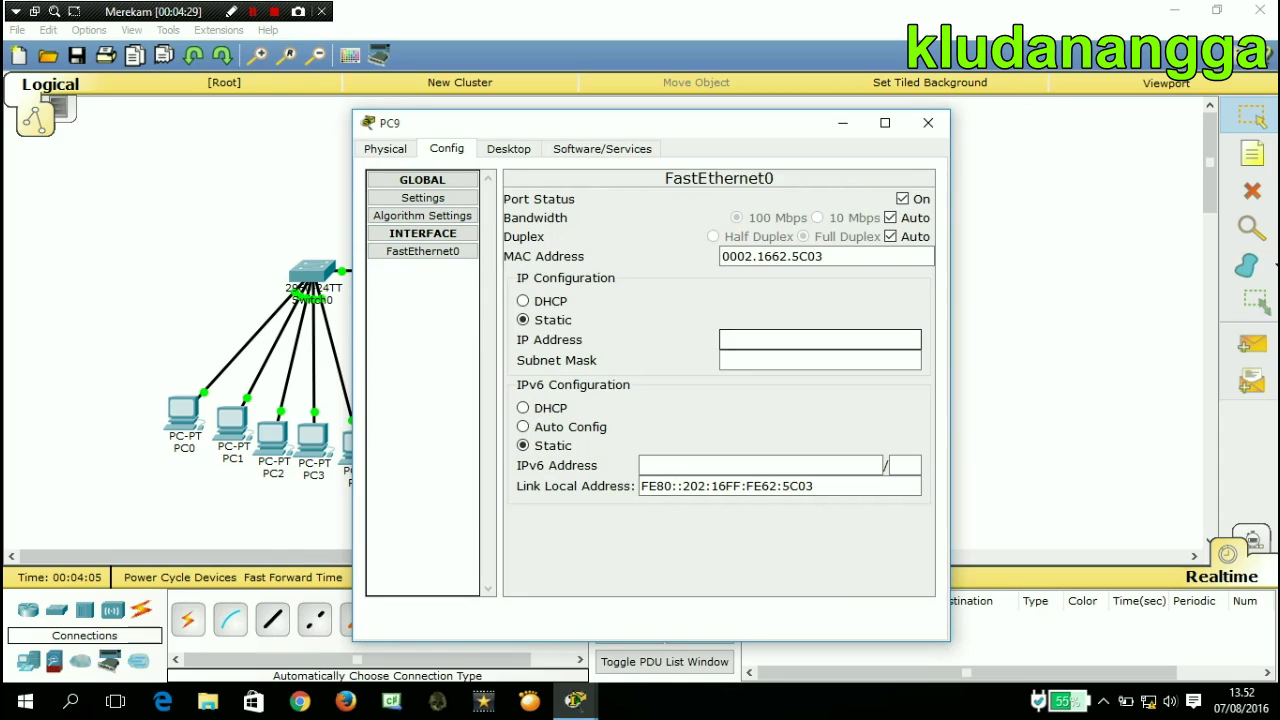
text(192.168.1.10)
key(Tab)
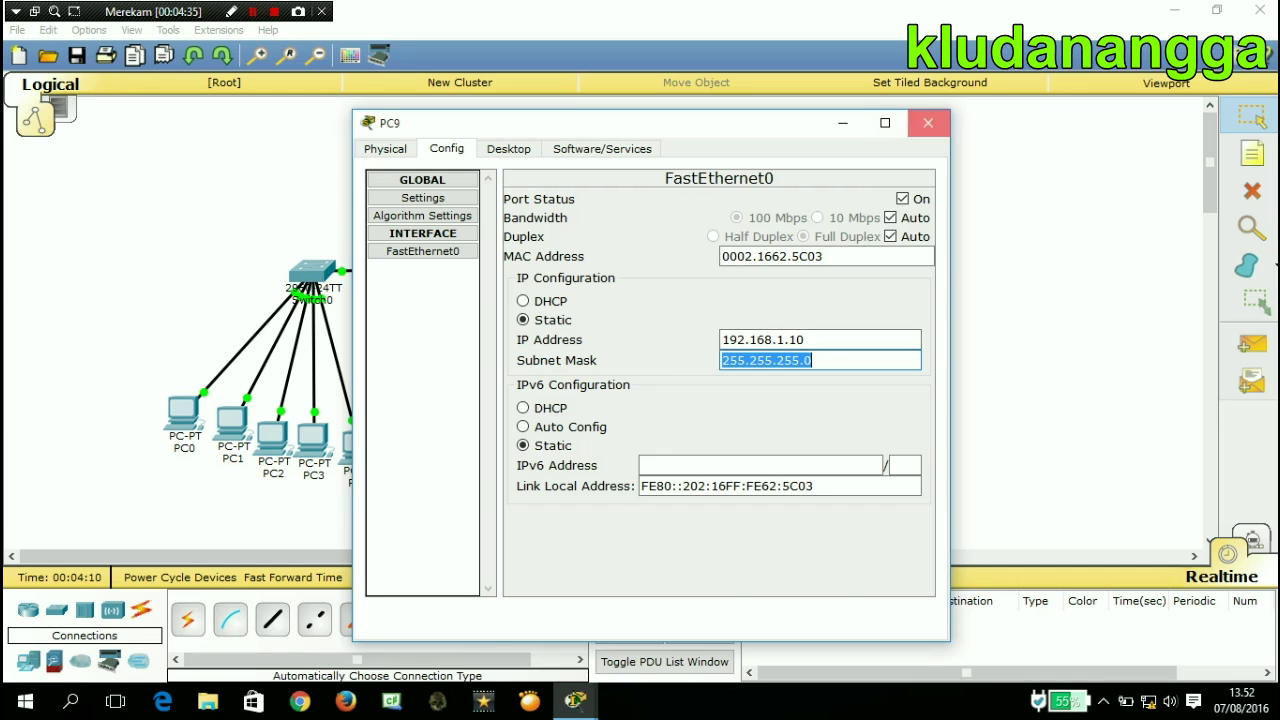
click(928, 122)
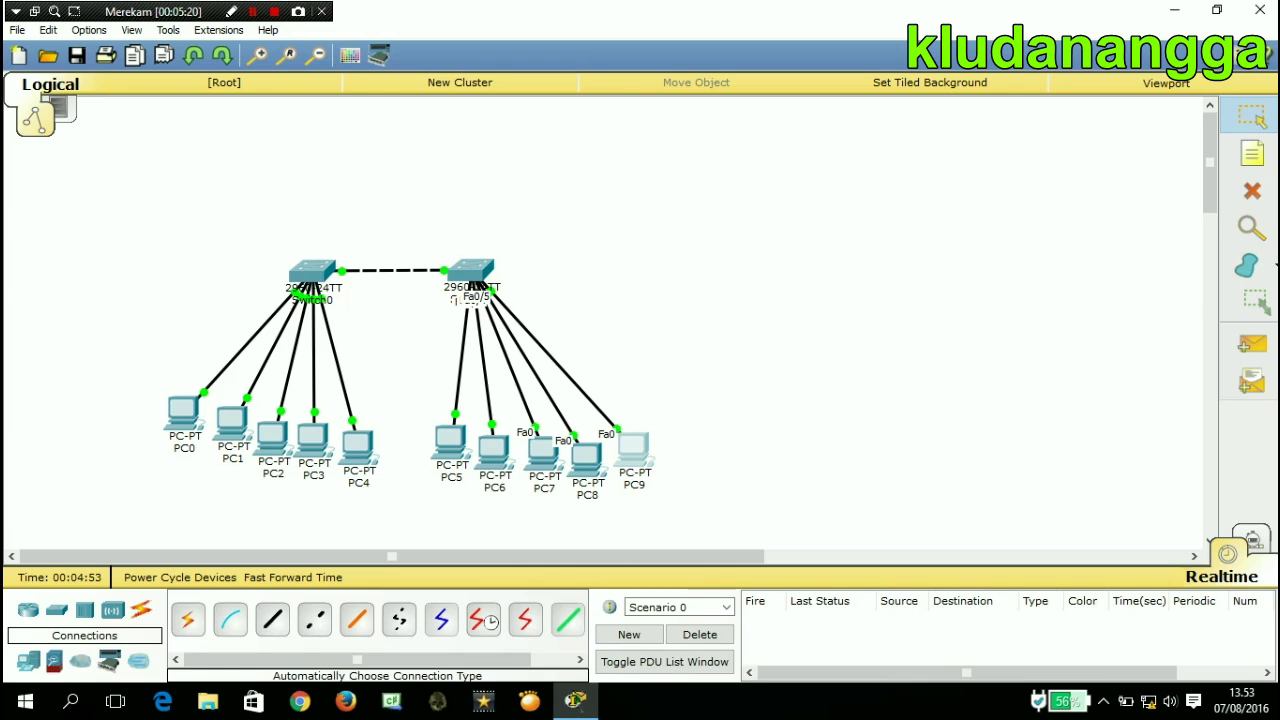
Open Switch0's command line and enter global configuration mode with en and conf t.
click(312, 272)
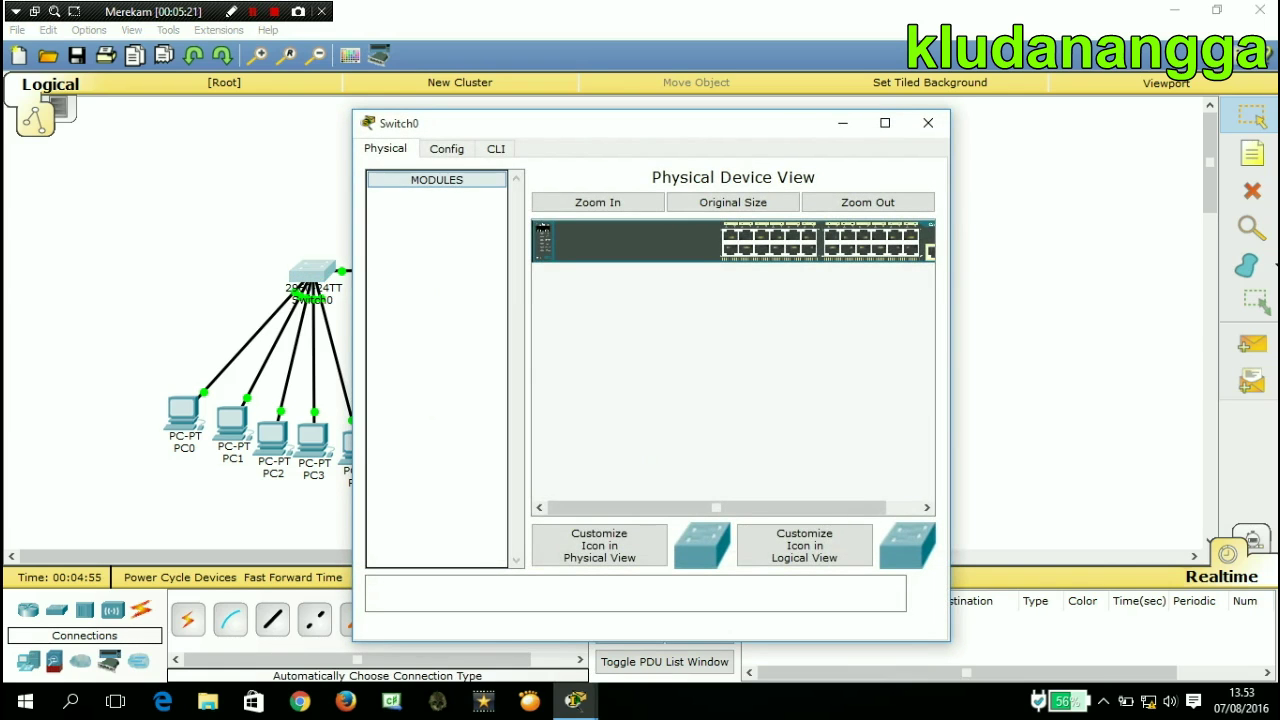
click(496, 148)
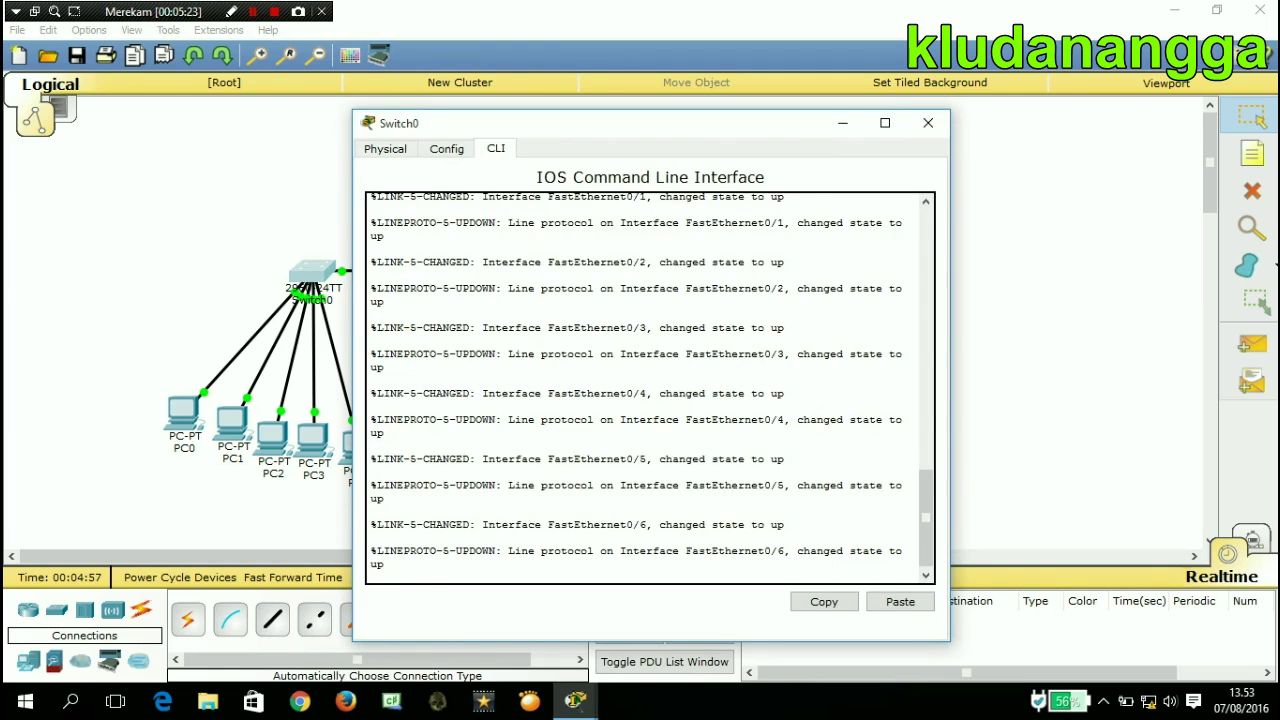
key(Return)
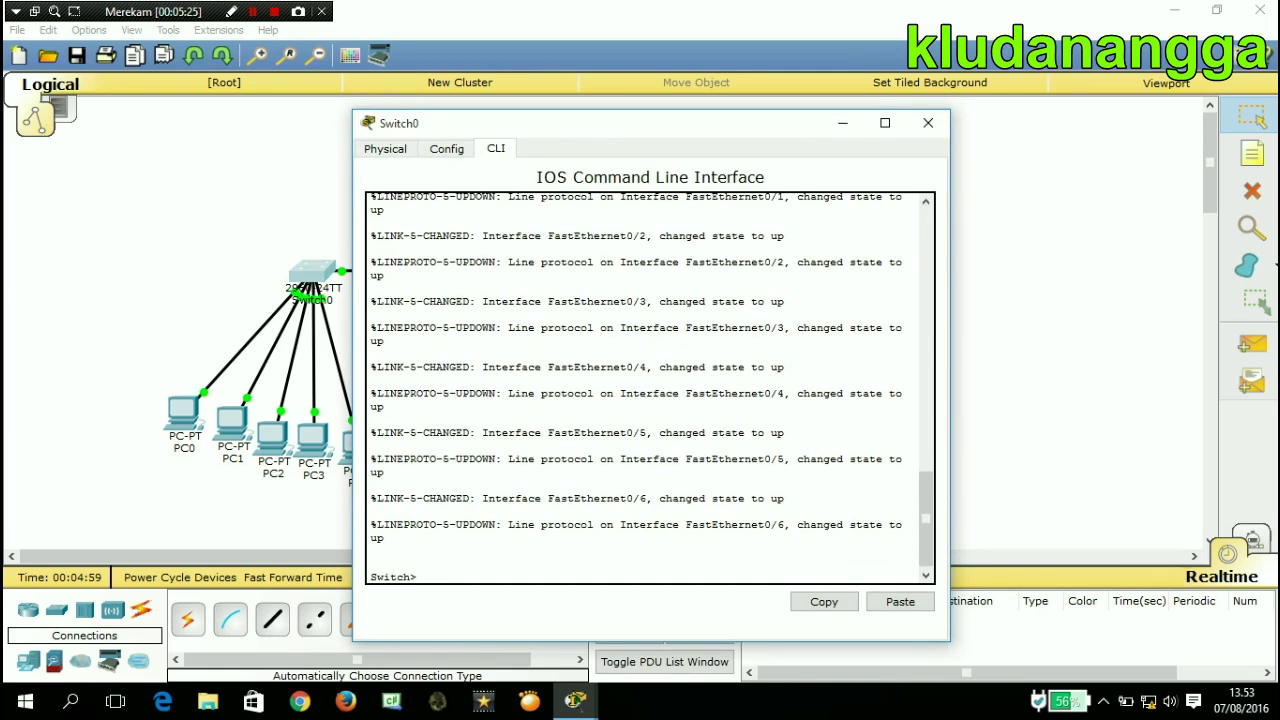
text(en)
key(Return)
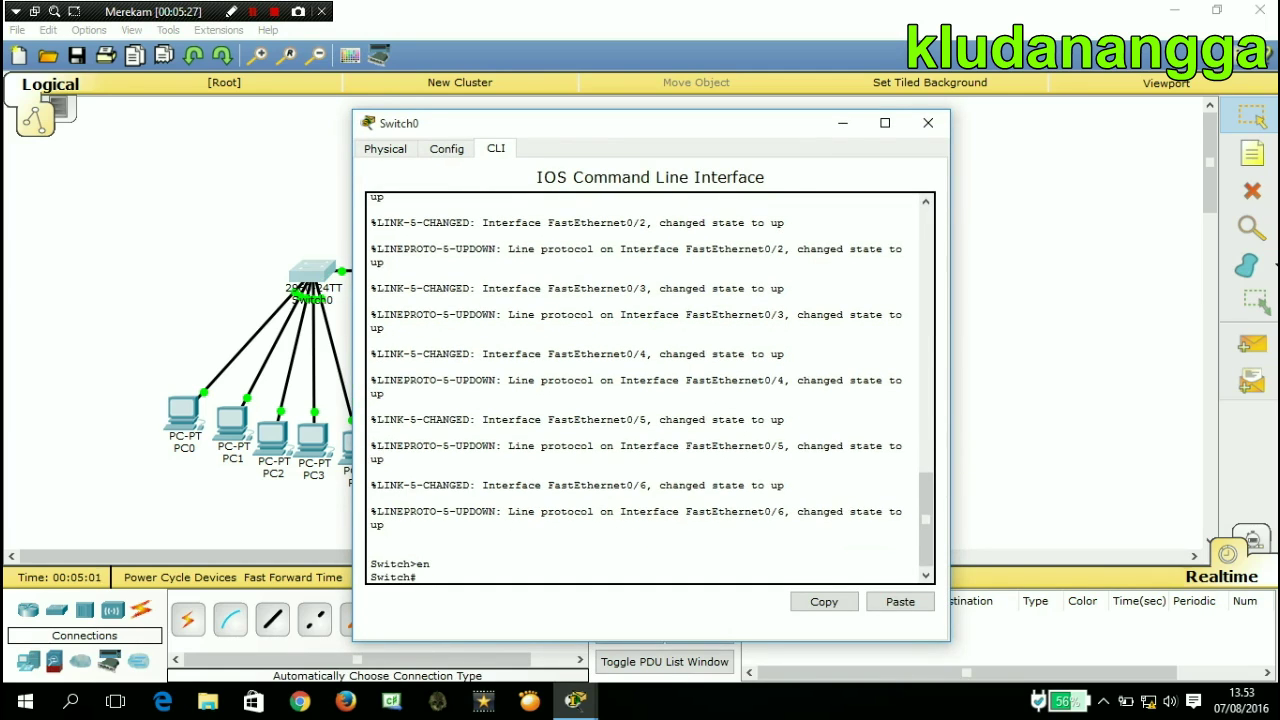
text(conf t)
key(Return)
Create VLAN 2 on Switch0, name it ganjil, and exit VLAN configuration.
text(vlan)
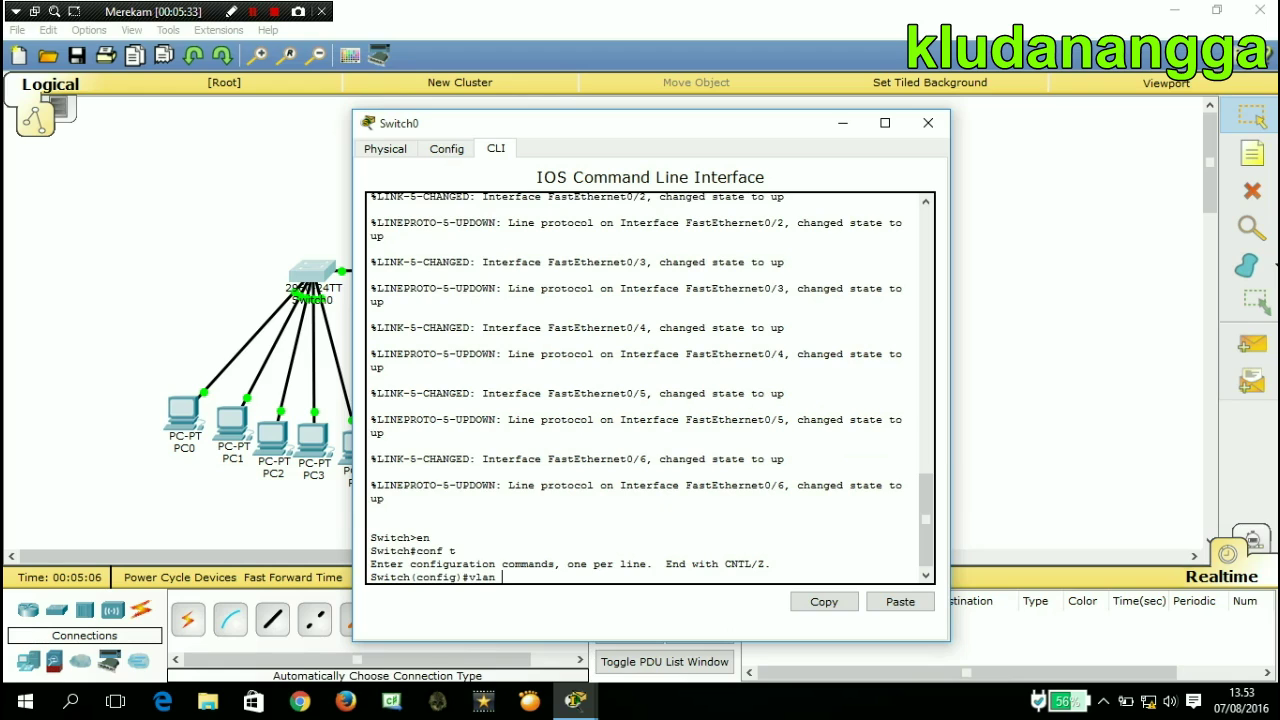
text( 2)
key(Return)
text(name)
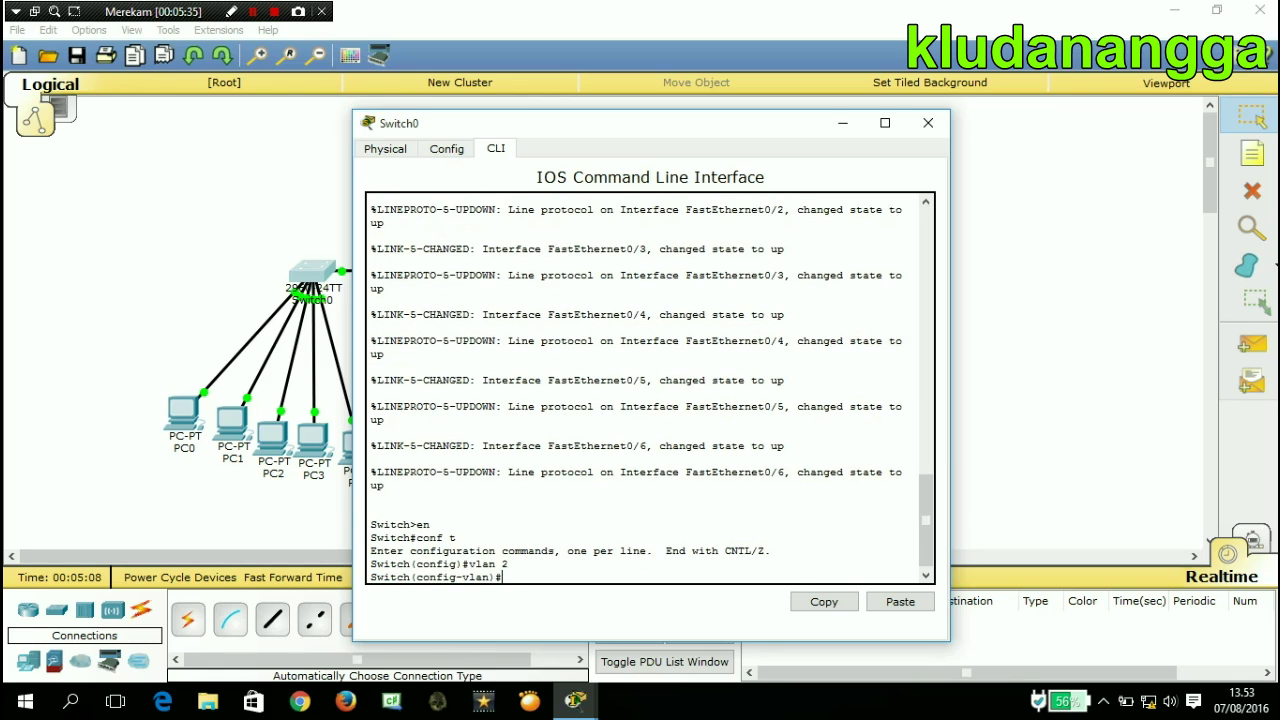
text( ganjil)
key(Return)
text(ex)
key(Return)
Create VLAN 3 on Switch0, name it genap, and return to global configuration mode.
text(vlan 3)
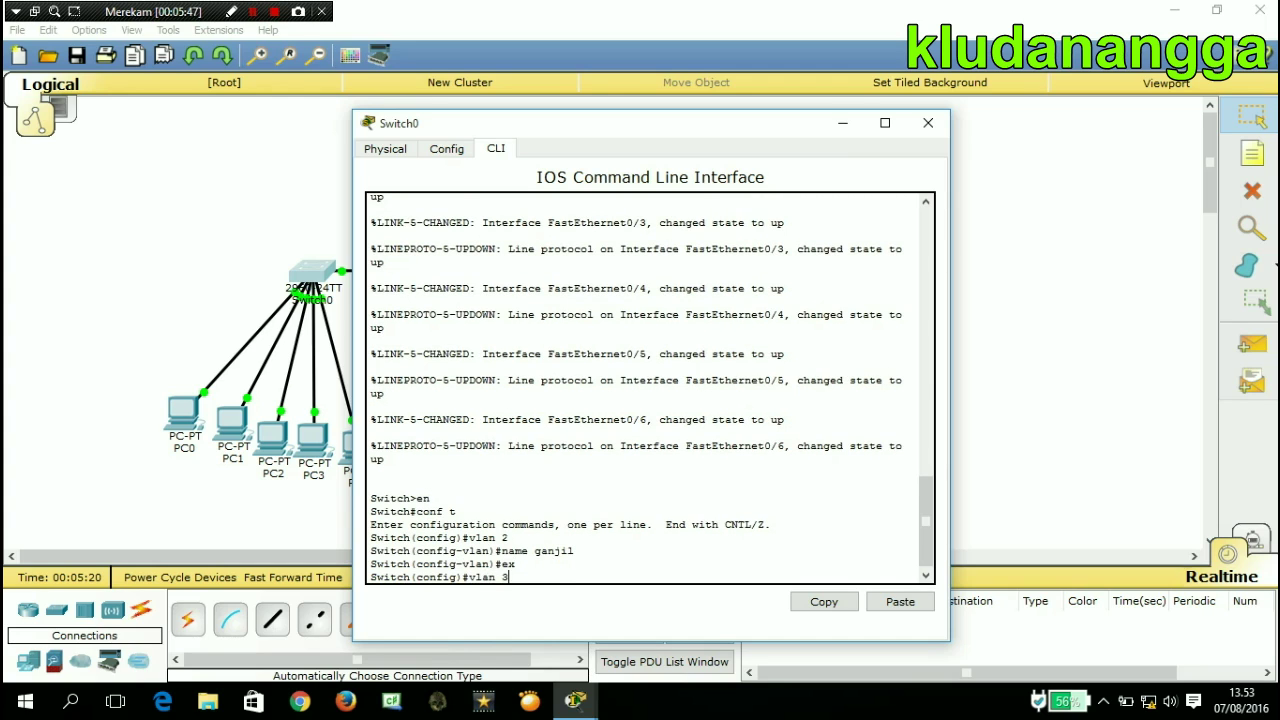
key(Return)
text(name genap)
key(Return)
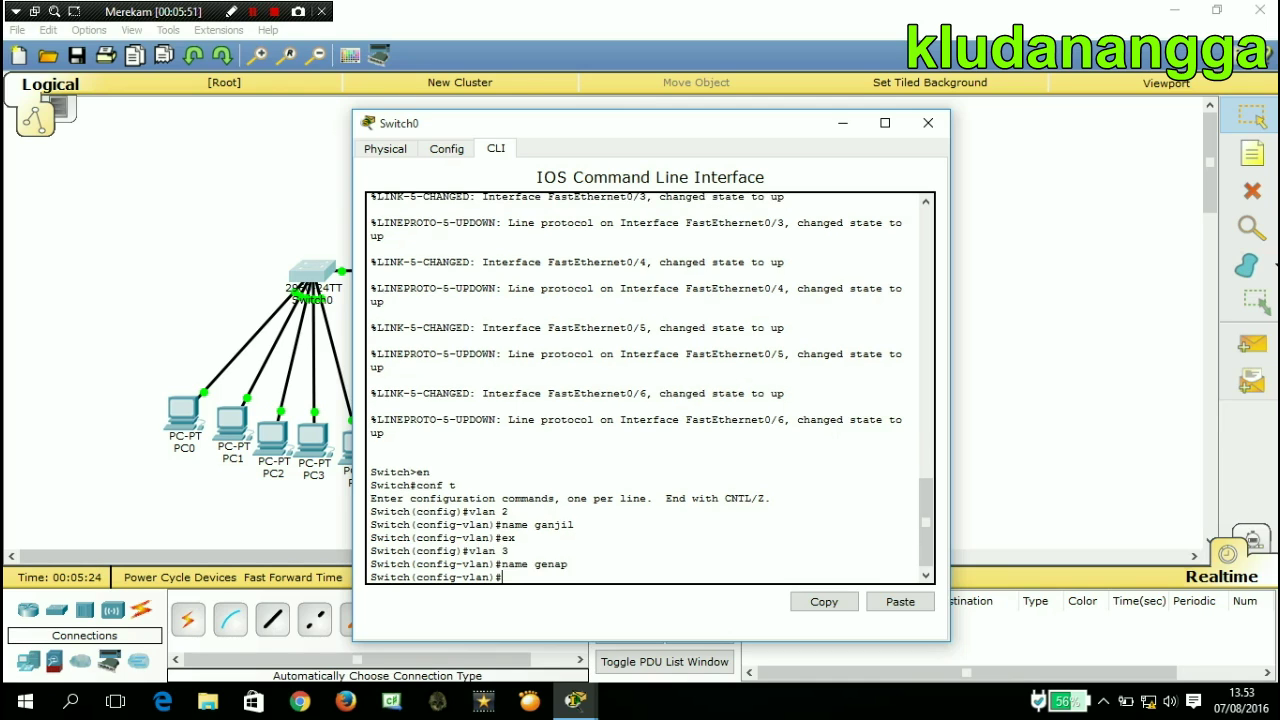
text(ex)
key(Return)
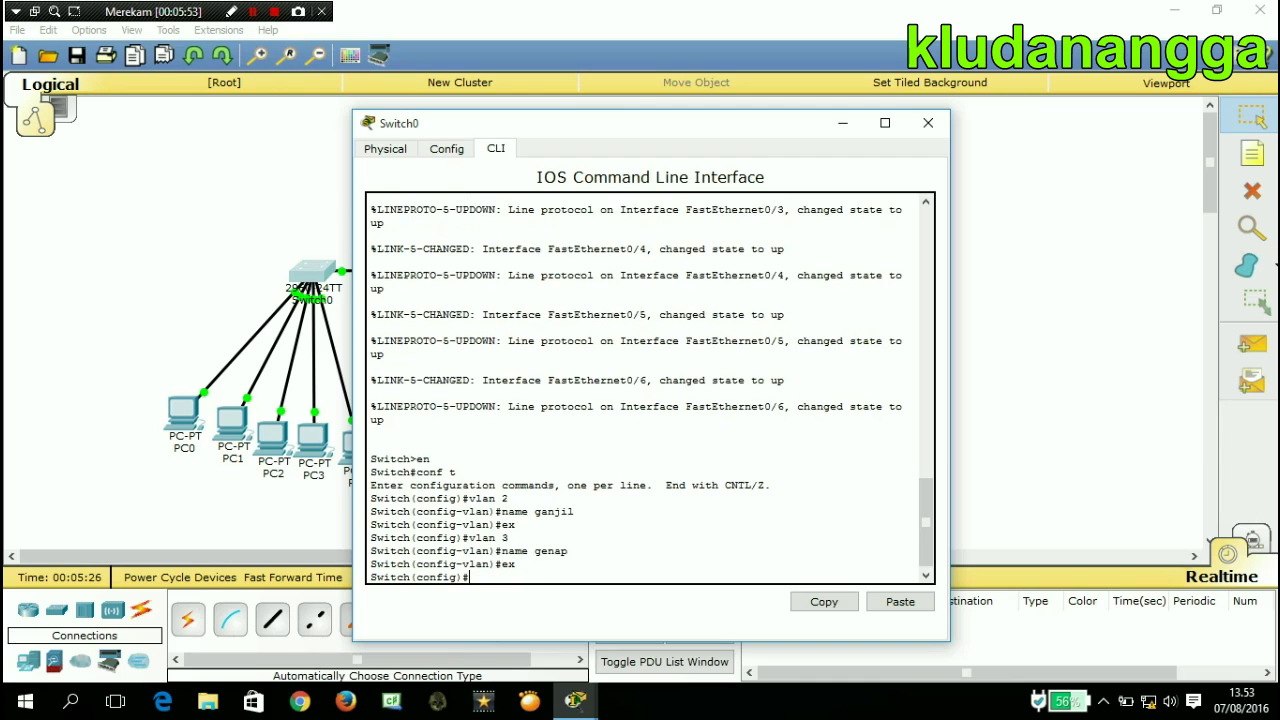
Enter the configuration of Switch0's interface fa0/1 and set its switchport mode to access.
text(int)
text( f)
text(a)
text(0/0)
key(Return)
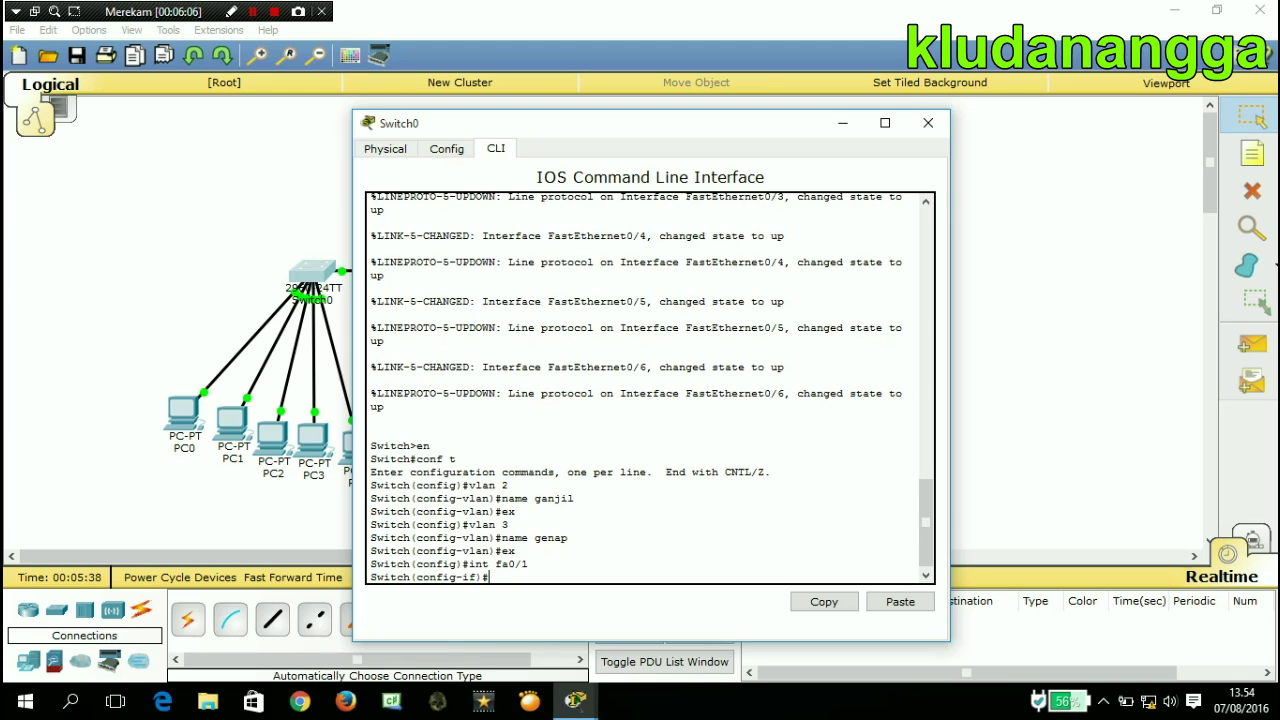
text(sw)
key(Tab)
text(mode ac)
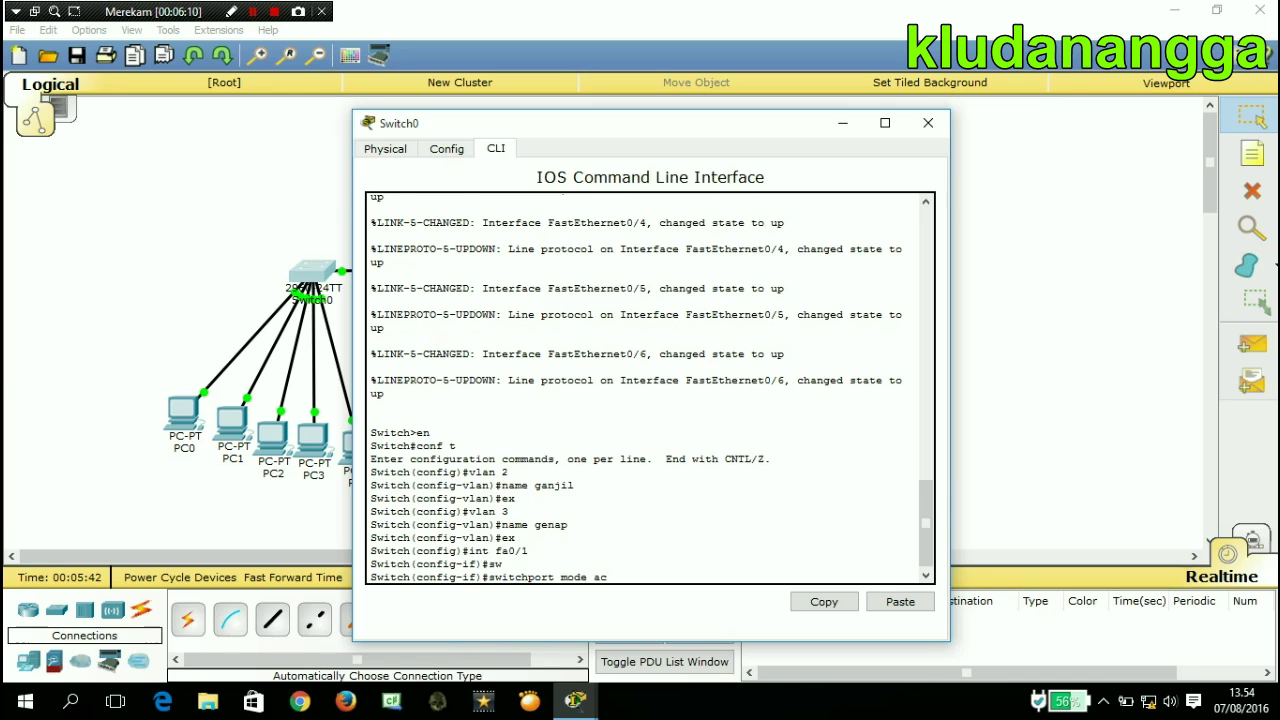
key(Tab)
key(Return)
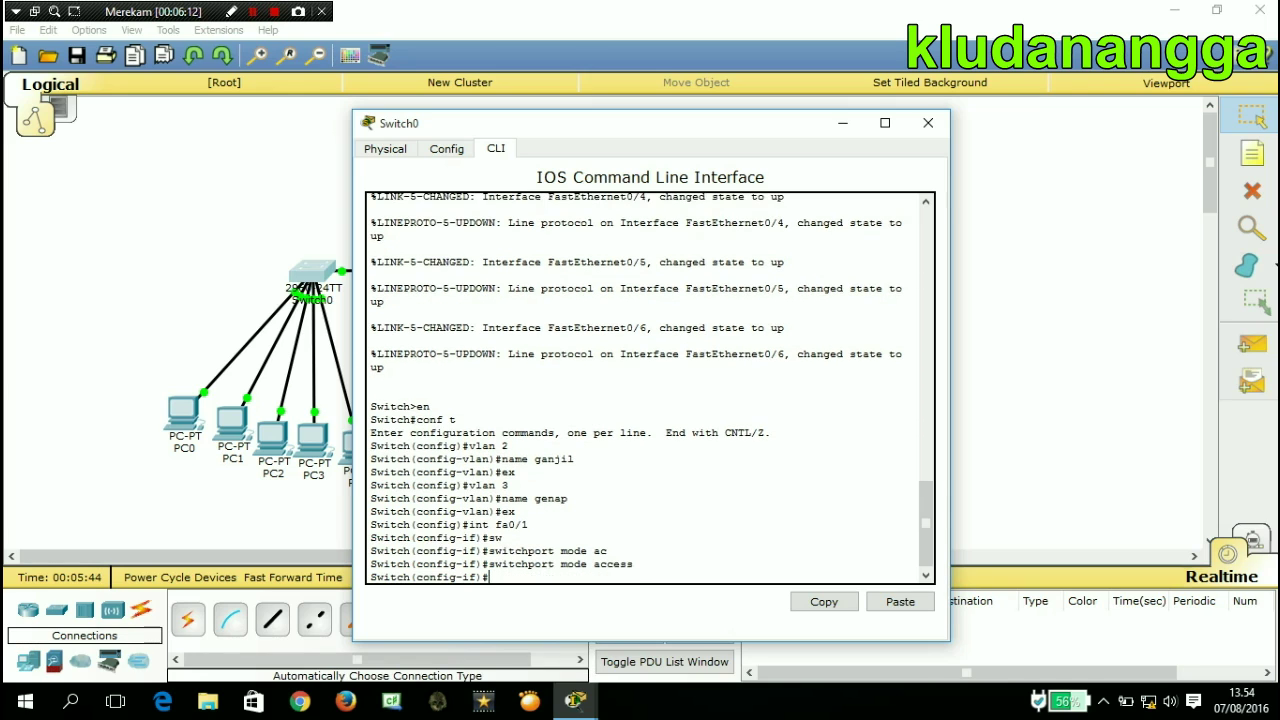
Assign interface fa0/1 to access VLAN 2 and exit the interface configuration.
text(sw)
key(Tab)
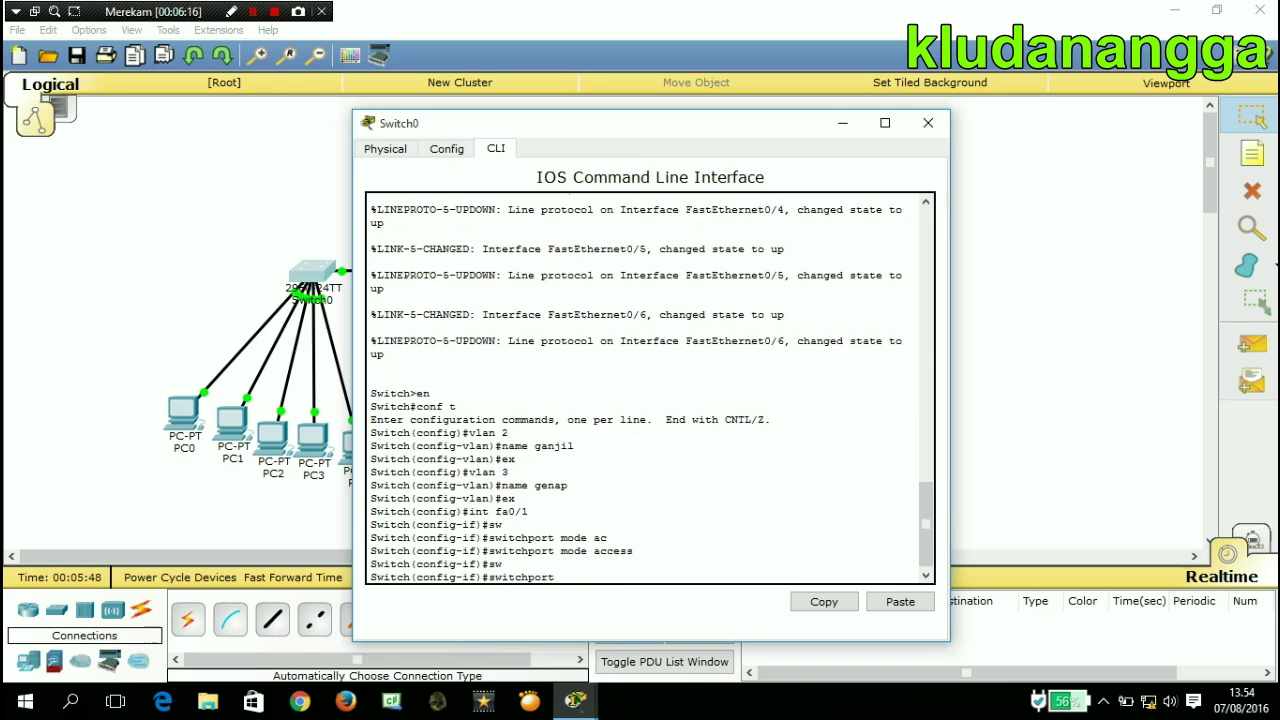
text(acc)
key(Tab)
text(vlan 2)
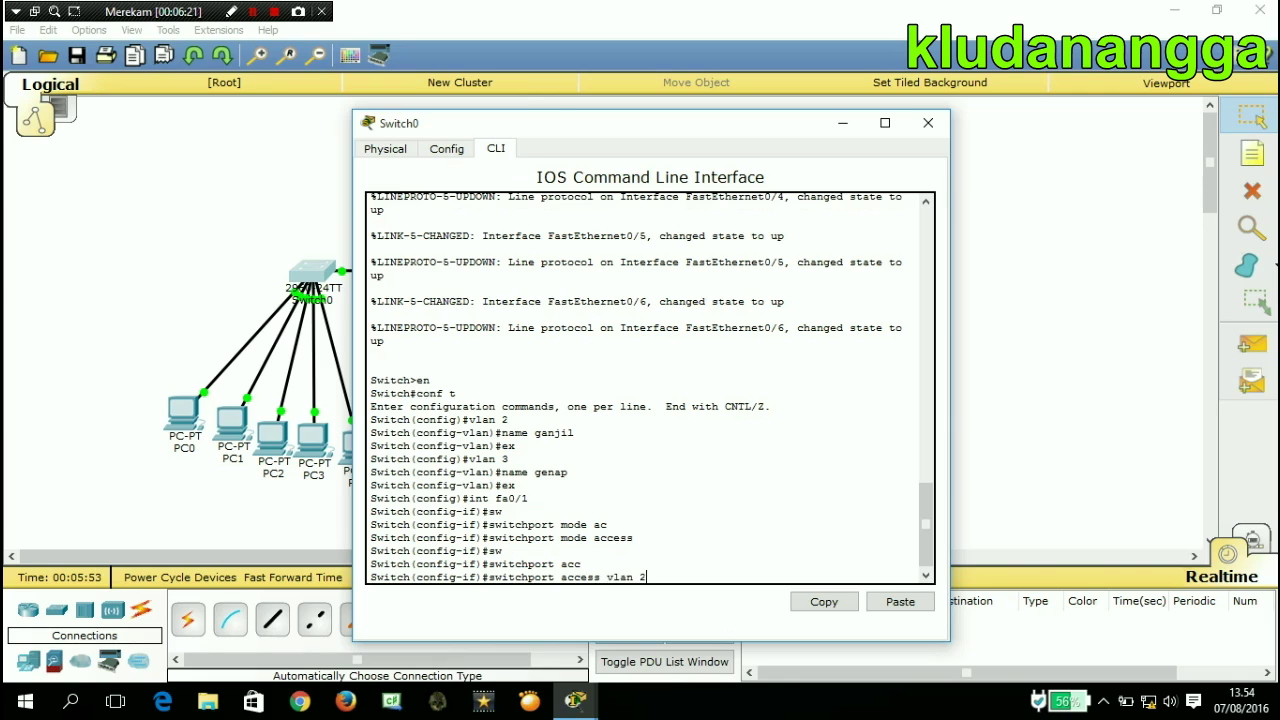
key(Return)
text(ex)
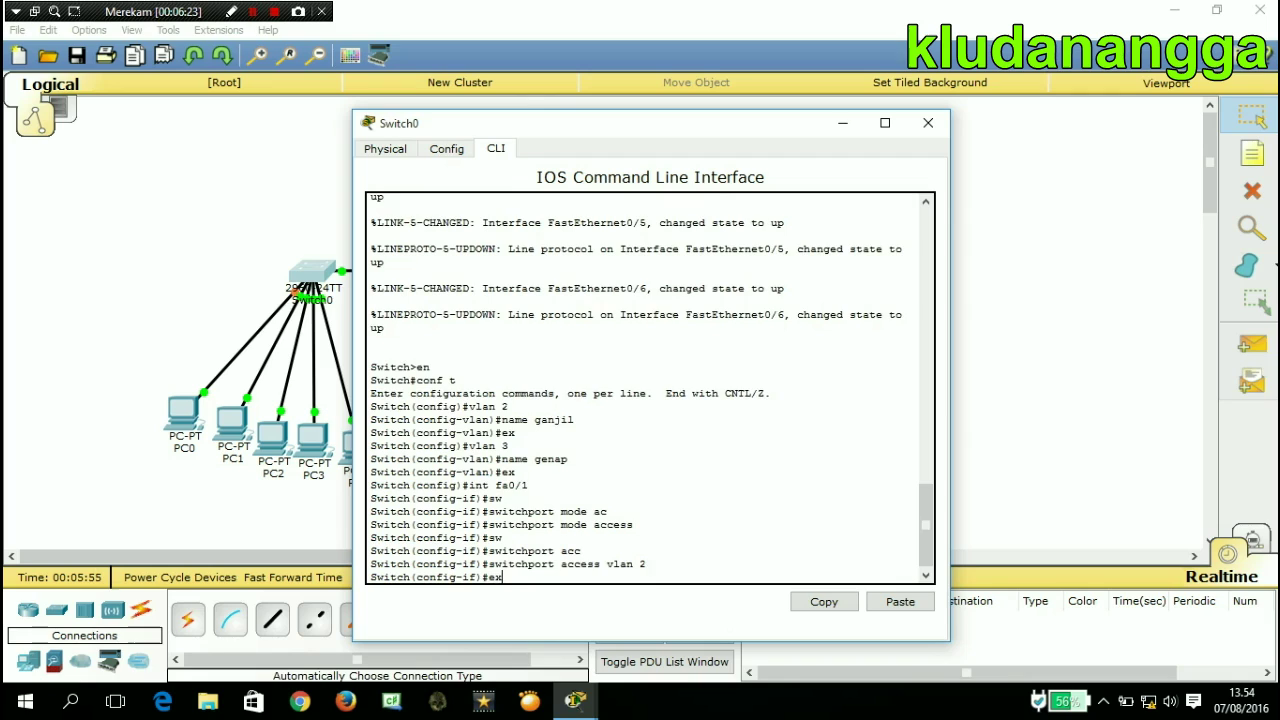
key(Return)
Enter the configuration of Switch0's interface fa0/2 by reusing the earlier interface command.
key(Up)
key(Up)
key(Up)
key(Up)
key(Up)
key(Up)
key(Up)
key(Up)
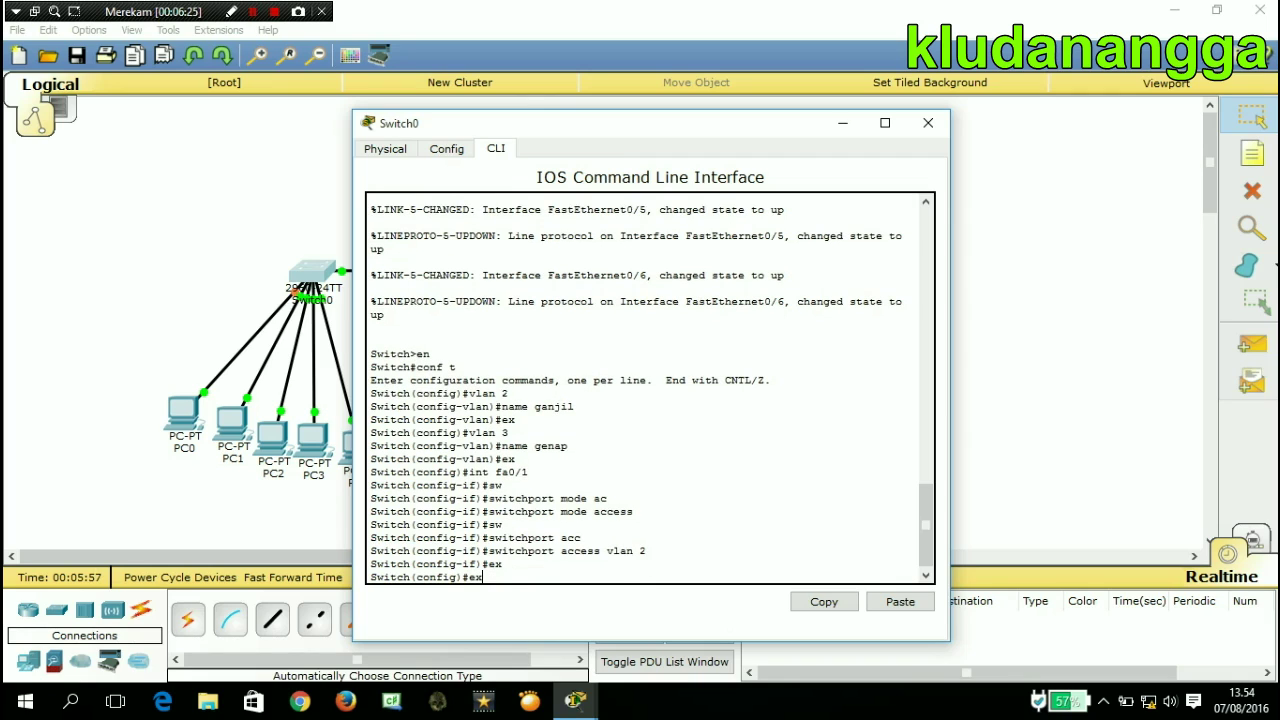
key(BackSpace)
text(2)
key(Return)
Set the switchport mode of Switch0's interface fa0/2 to access.
key(Up)
key(Up)
key(Up)
key(Up)
key(Up)
key(Up)
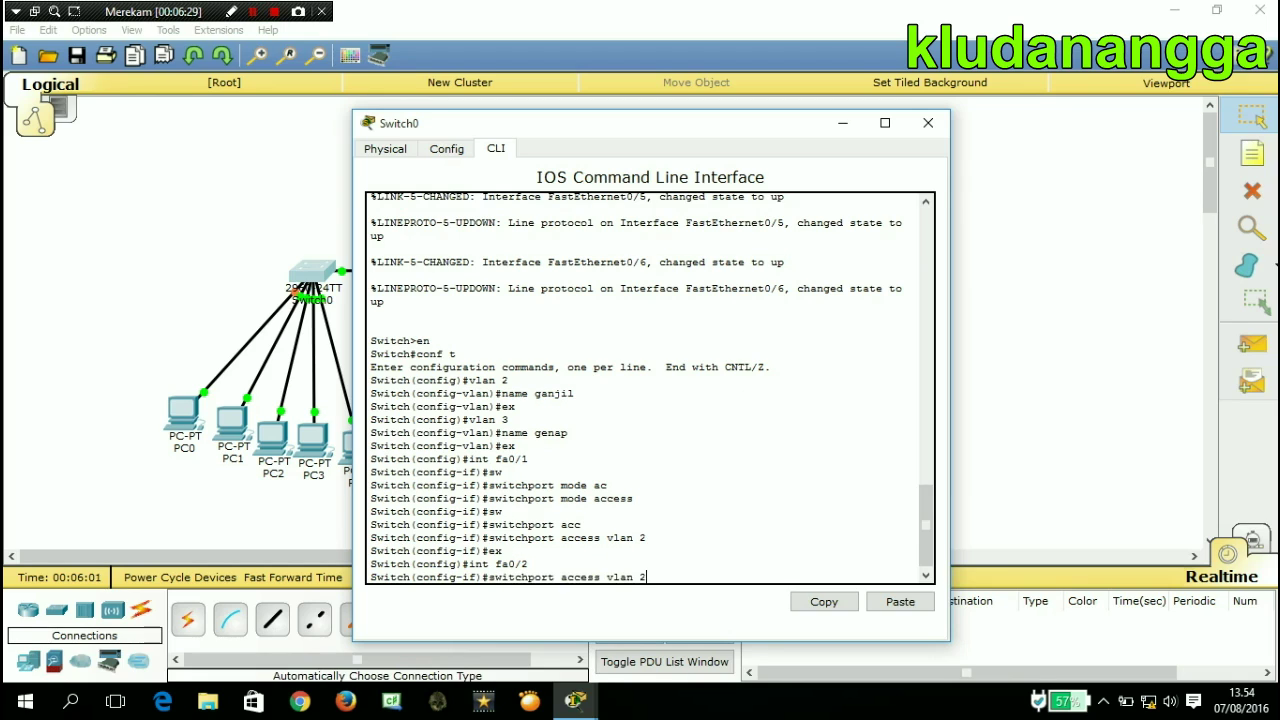
key(Return)
Assign interface fa0/2 to access VLAN 3 and exit the interface configuration.
key(Up)
key(Up)
key(Up)
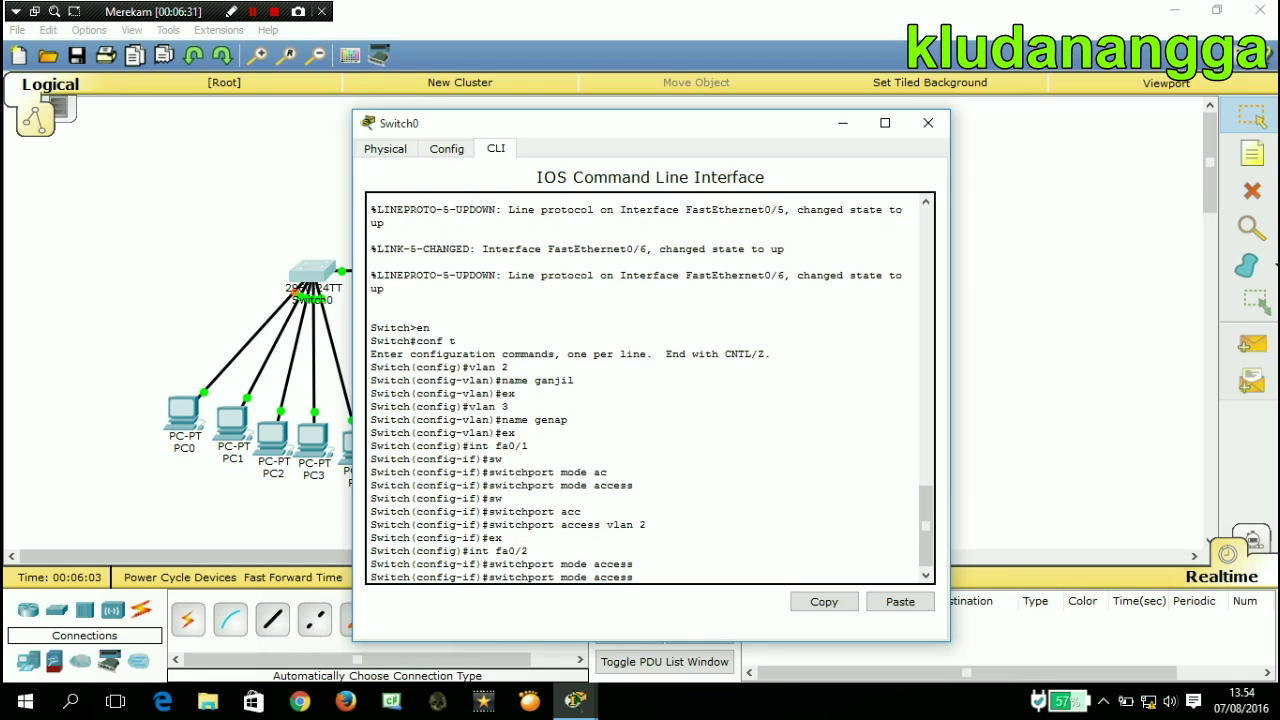
key(Up)
text(3)
key(Return)
text(ex)
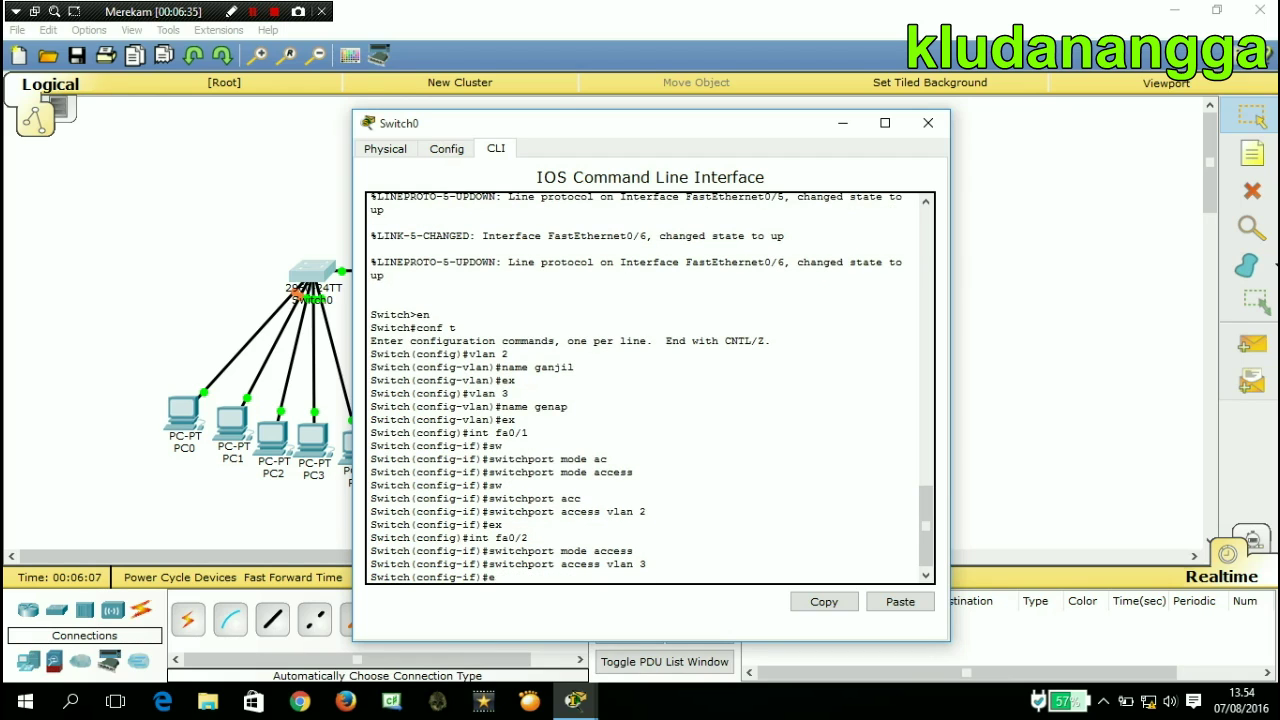
key(Return)
Enter the configuration of Switch0's interface fa0/3 and set its switchport mode to access.
key(Up)
key(Up)
key(Up)
key(Up)
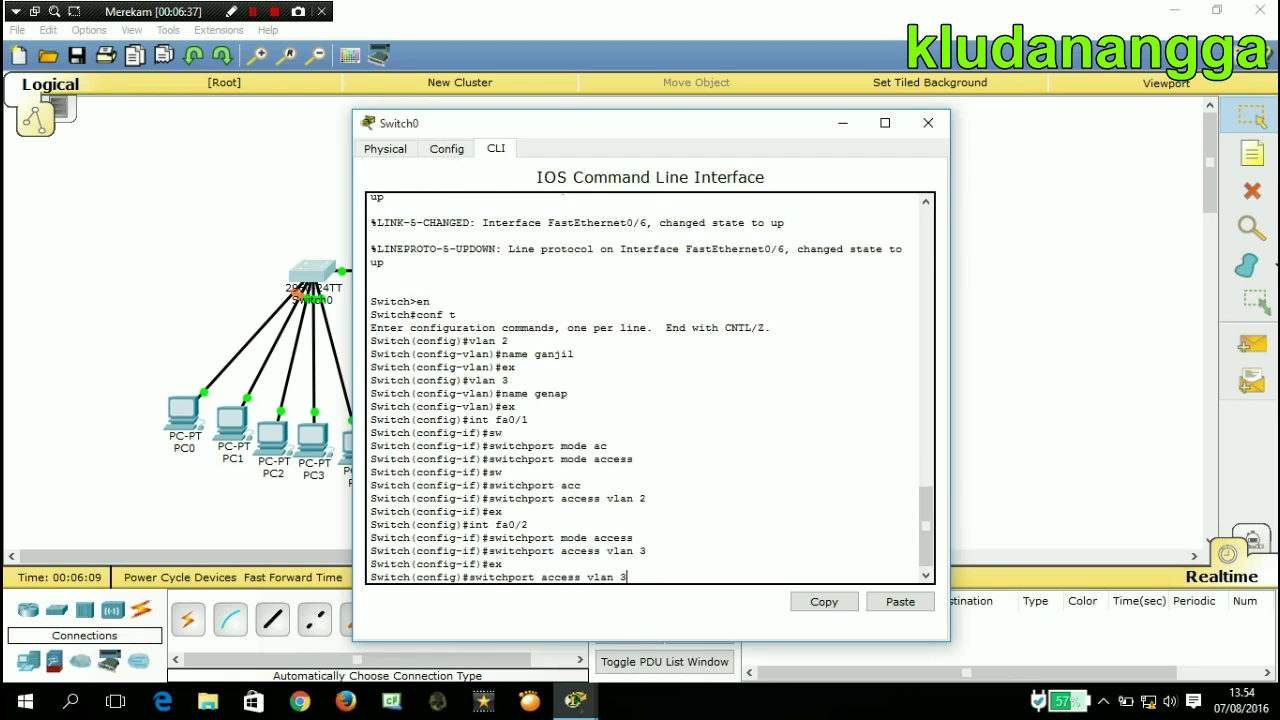
text(3)
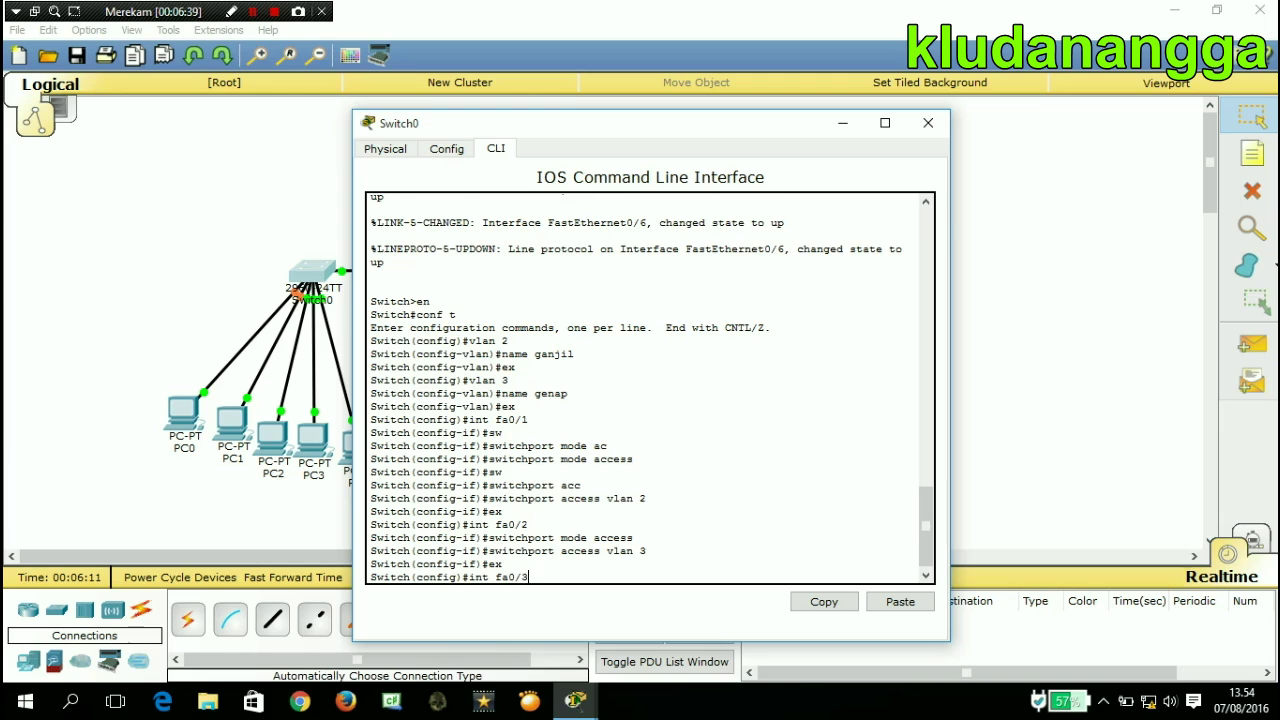
key(Return)
key(Up)
key(Up)
key(Up)
key(Up)
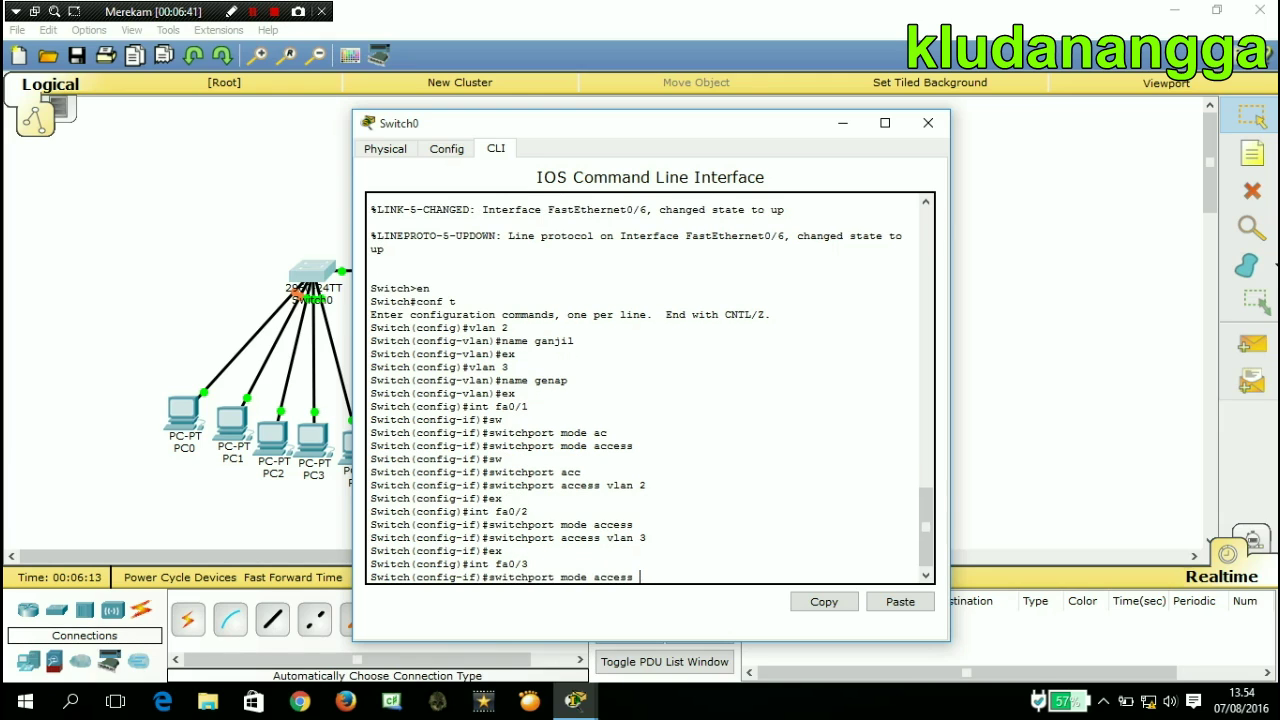
key(Return)
Assign interface fa0/3 to access VLAN 2 and exit the interface configuration.
key(Up)
key(Up)
key(Up)
key(Up)
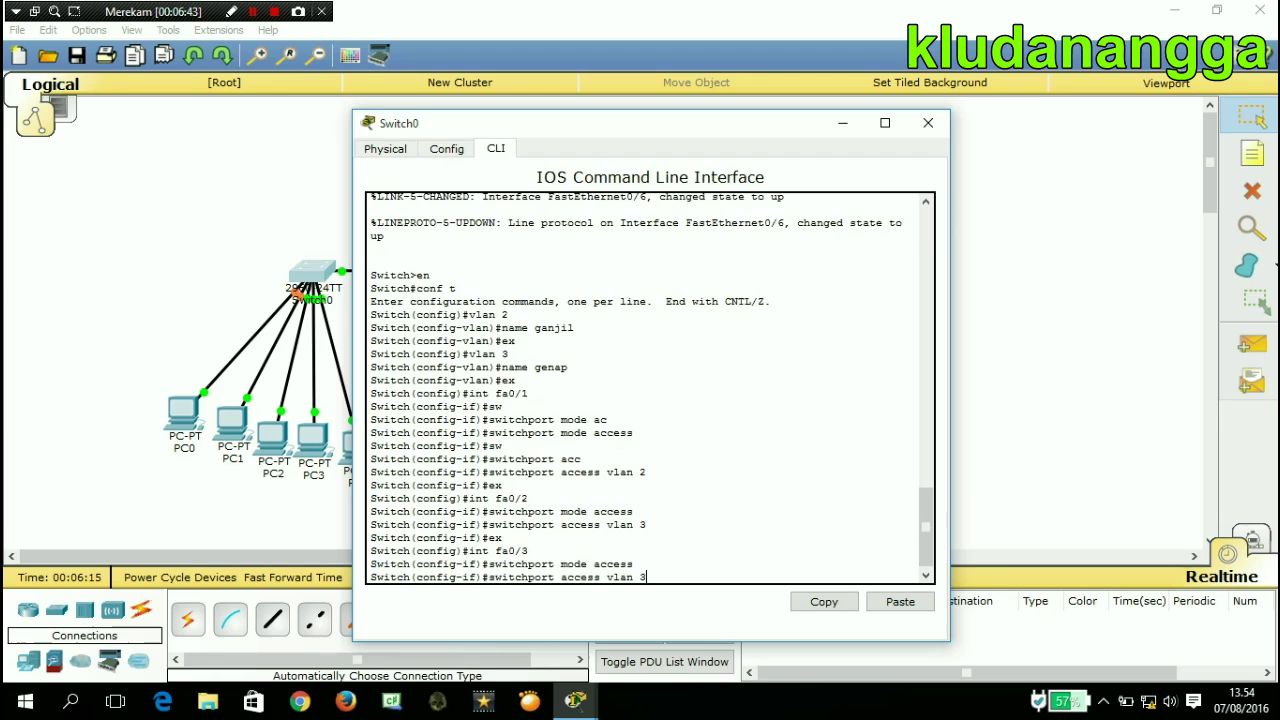
key(BackSpace)
text(2)
key(Return)
key(Up)
key(BackSpace)
key(BackSpace)
key(BackSpace)
key(BackSpace)
key(BackSpace)
key(BackSpace)
key(BackSpace)
key(BackSpace)
key(BackSpace)
key(BackSpace)
key(BackSpace)
key(BackSpace)
key(BackSpace)
key(BackSpace)
key(BackSpace)
key(BackSpace)
key(BackSpace)
key(BackSpace)
key(BackSpace)
key(BackSpace)
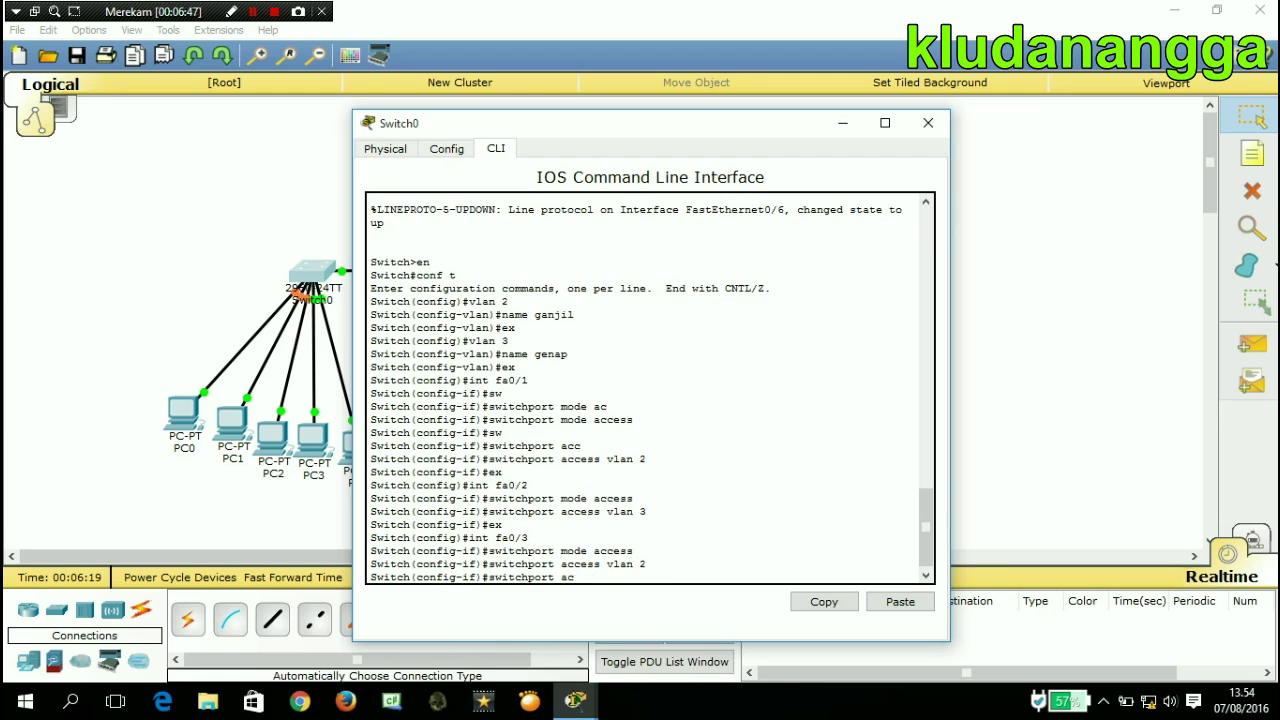
text(w)
key(BackSpace)
text(ex)
key(Return)
Enter the configuration of Switch0's interface fa0/4 and set its switchport mode to access.
text(ex)
key(Up)
key(Up)
key(Up)
key(Up)
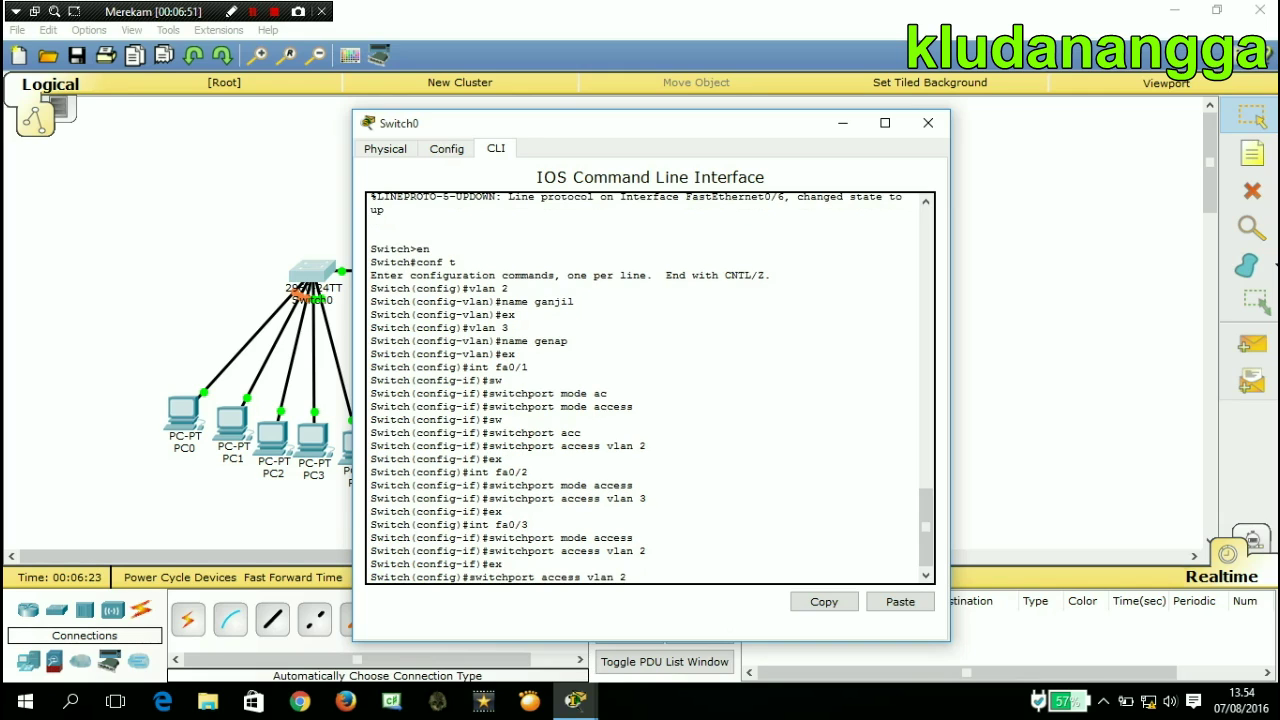
key(BackSpace)
text(4)
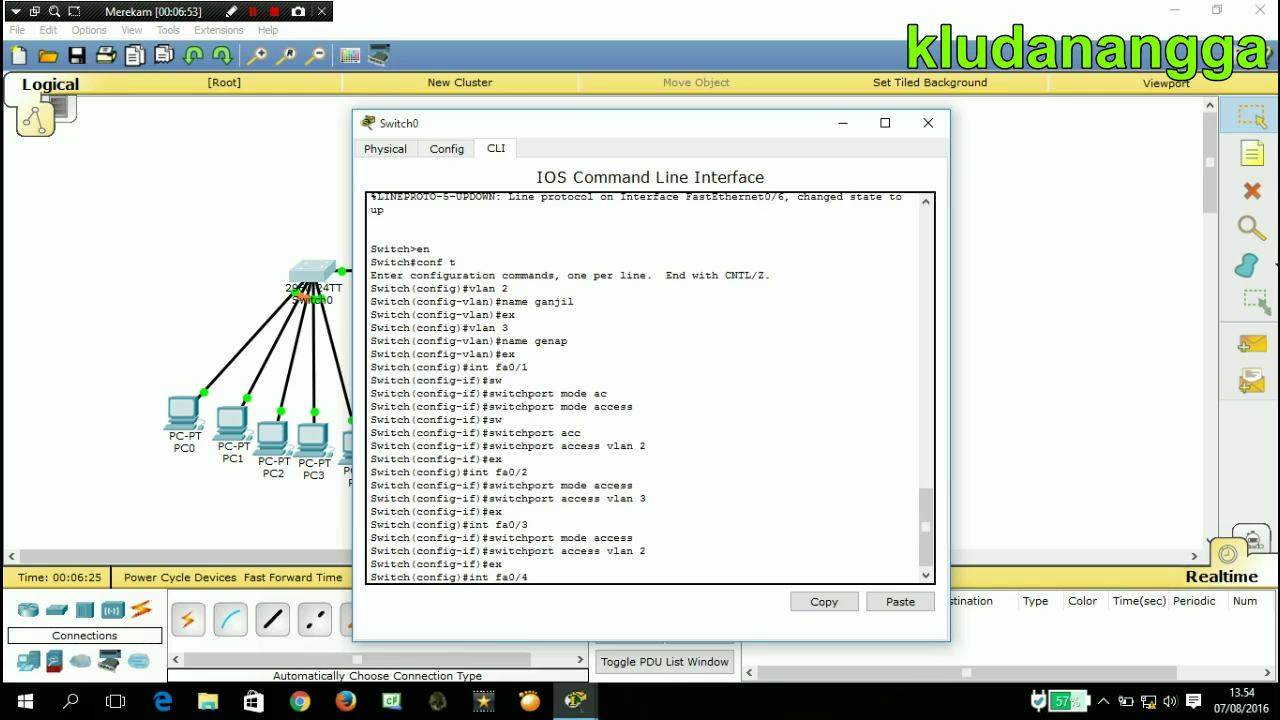
key(Return)
key(Up)
key(Up)
key(Up)
key(Up)
key(Return)
Assign interface fa0/4 to access VLAN 3 and exit the interface configuration.
key(Up)
key(Up)
key(Up)
key(Up)
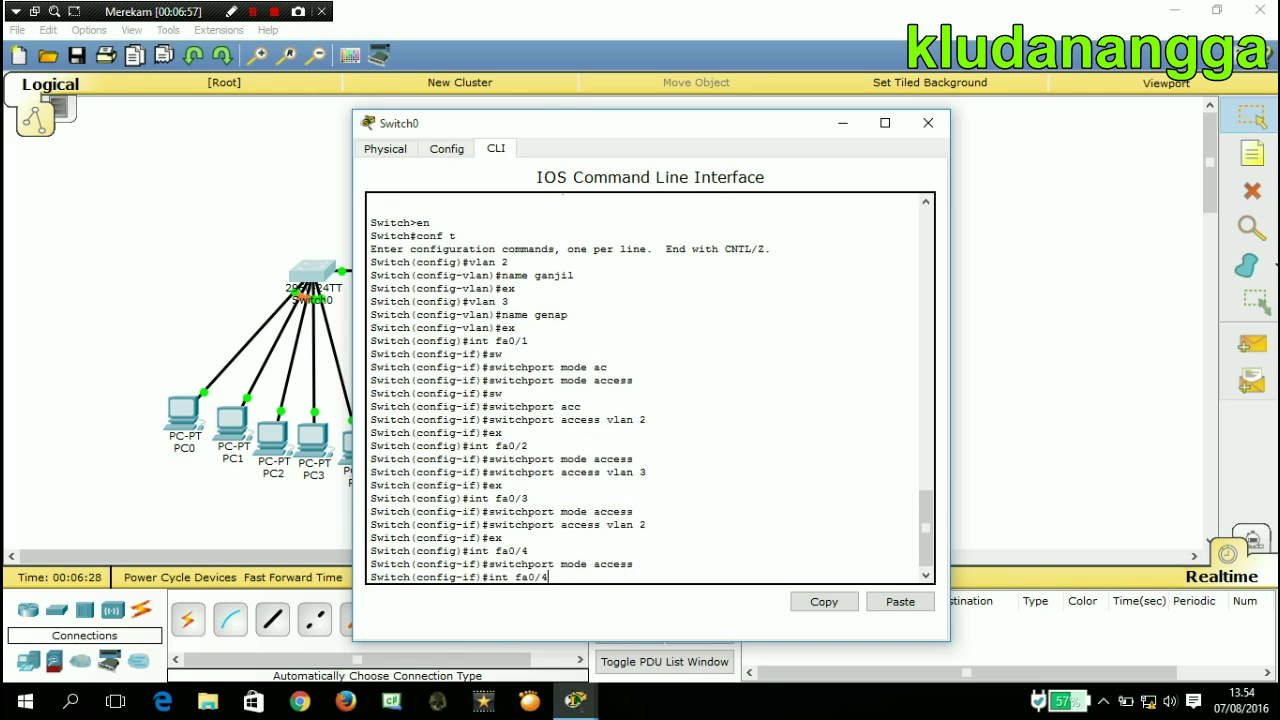
key(BackSpace)
text(3)
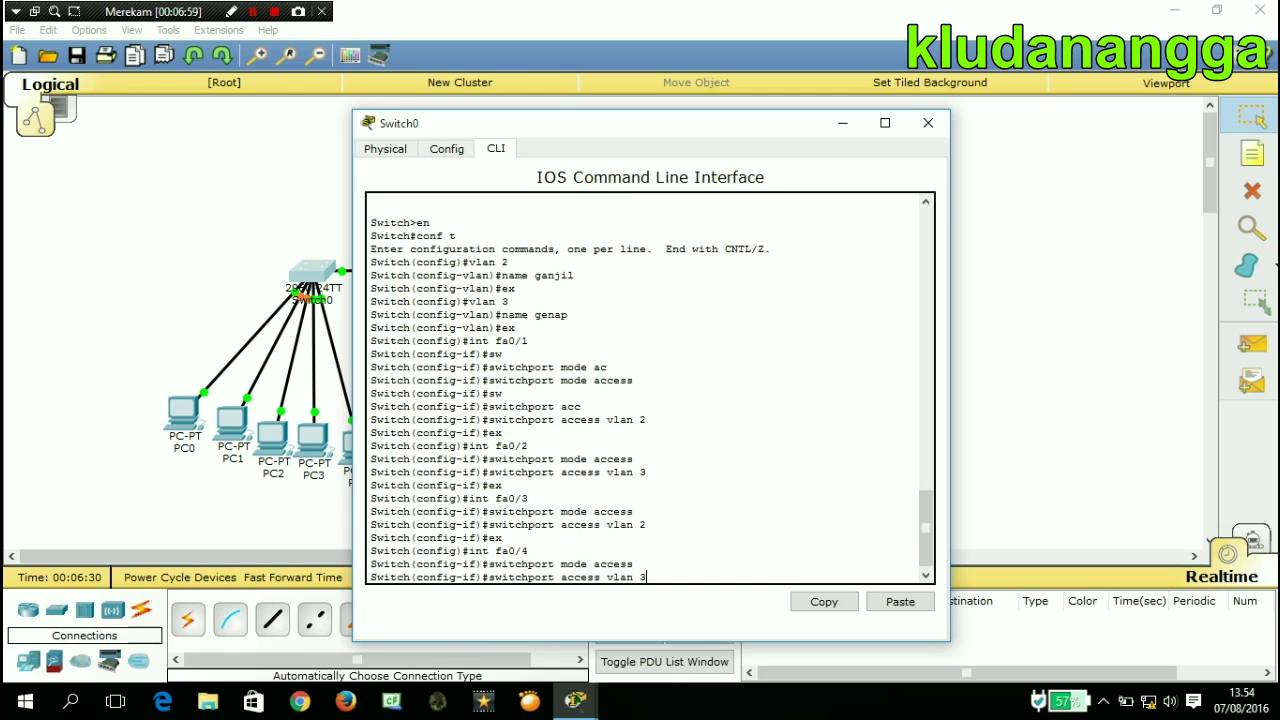
key(Return)
text(ex)
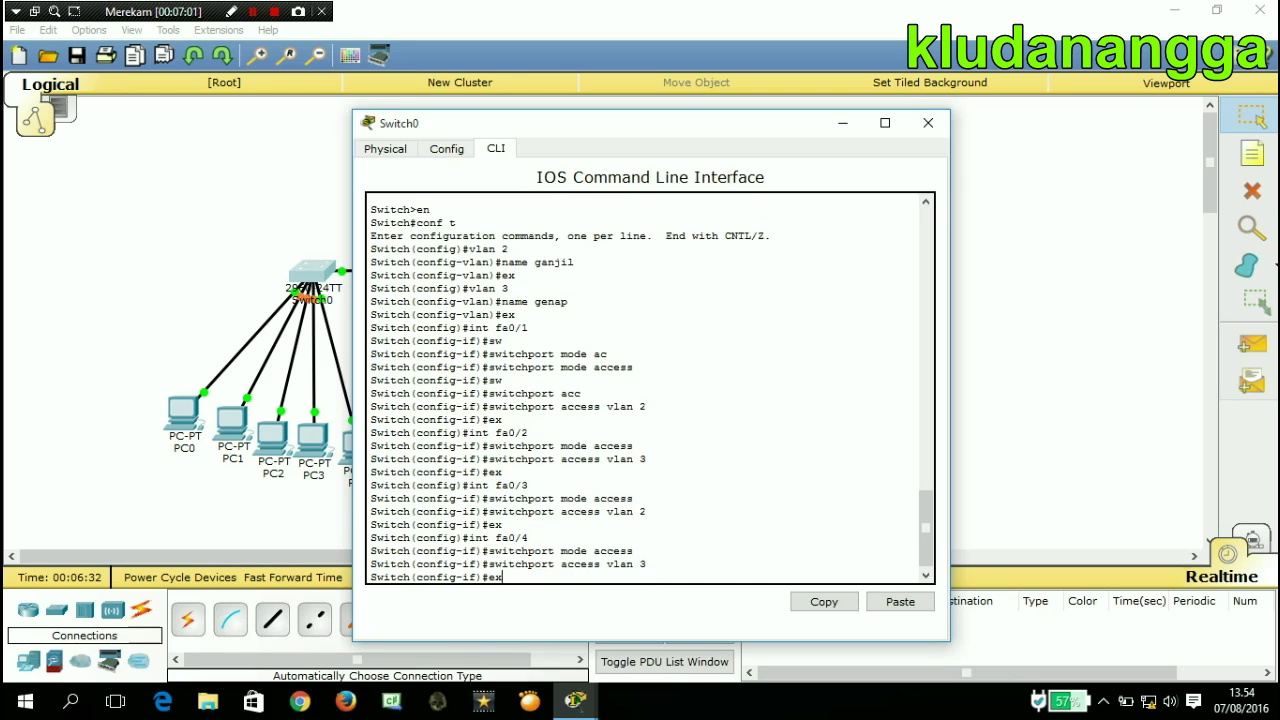
key(Return)
Enter the configuration of Switch0's interface fa0/5 and set its switchport mode to access.
key(Up)
key(Up)
key(Up)
key(Up)
key(BackSpace)
text(5)
key(Return)
key(Up)
key(Up)
key(Up)
key(Up)
key(Return)
Assign interface fa0/5 to access VLAN 2 and exit the interface configuration.
key(Up)
key(Up)
key(Up)
key(Up)
key(BackSpace)
text(2)
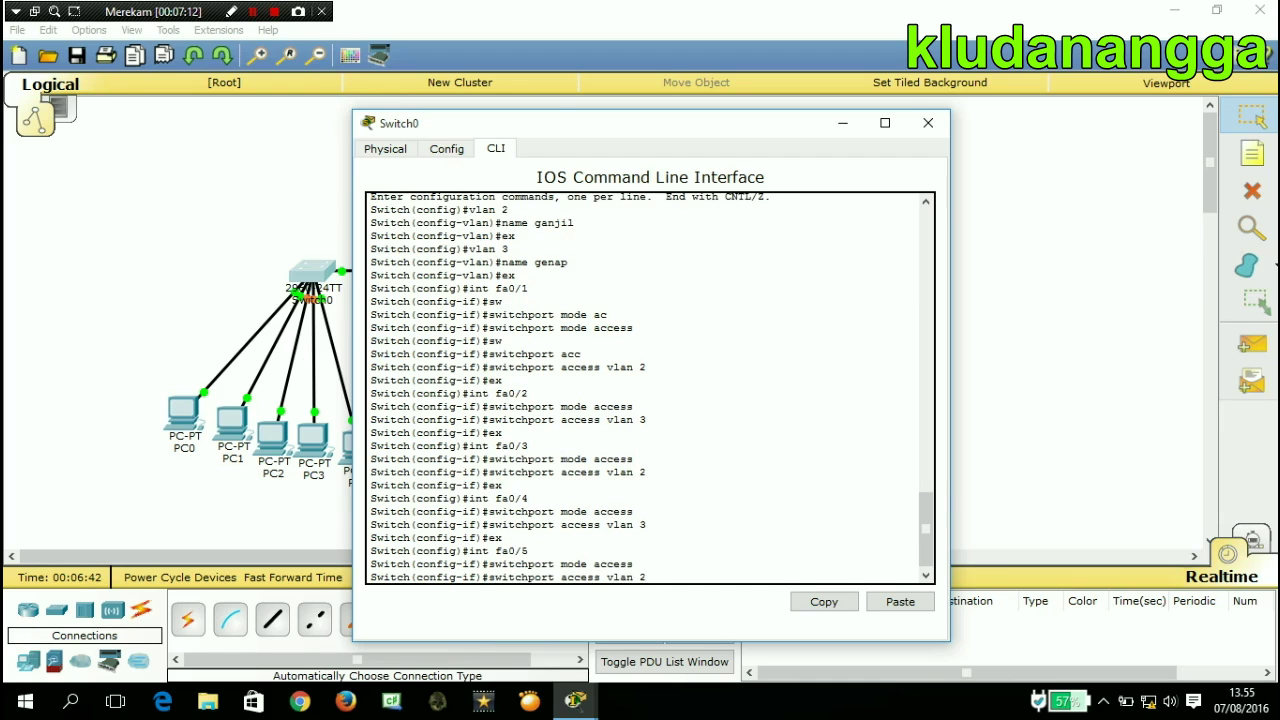
key(Return)
key(Up)
key(Down)
text(ex)
key(Return)
Enter the configuration of Switch0's interface fa0/6.
key(Up)
key(Up)
key(Up)
key(Up)
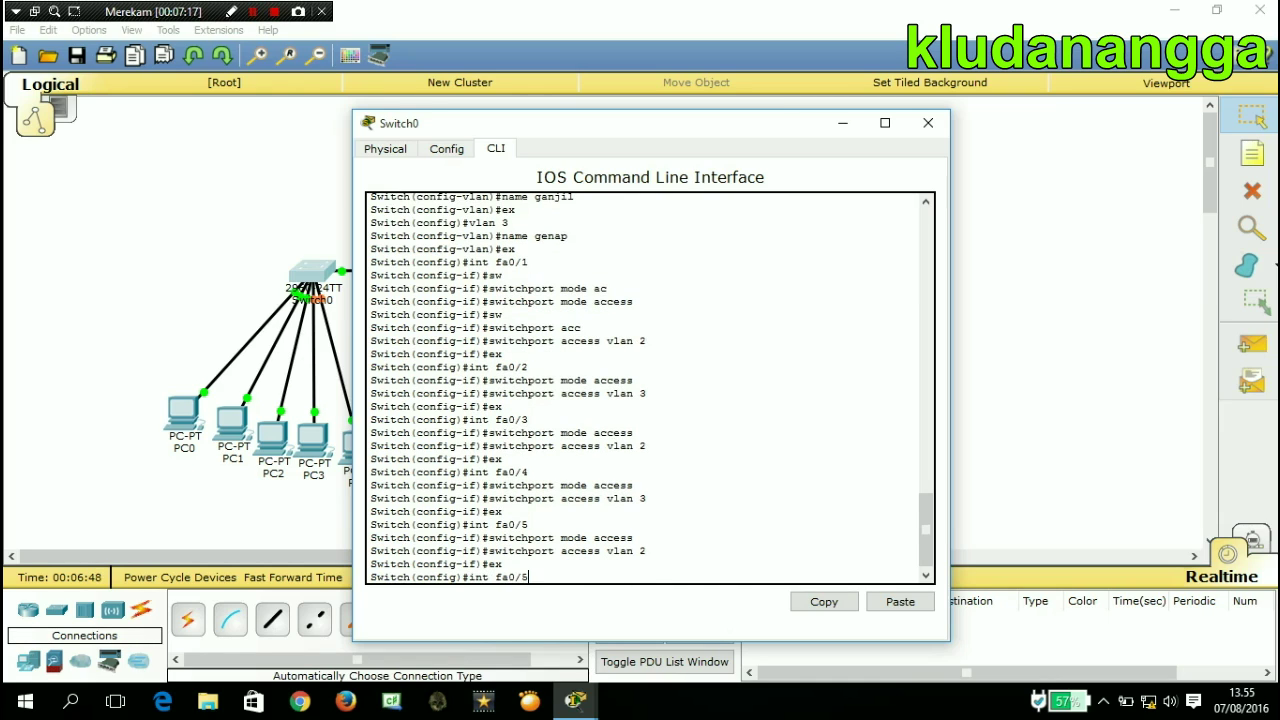
key(BackSpace)
key(Return)
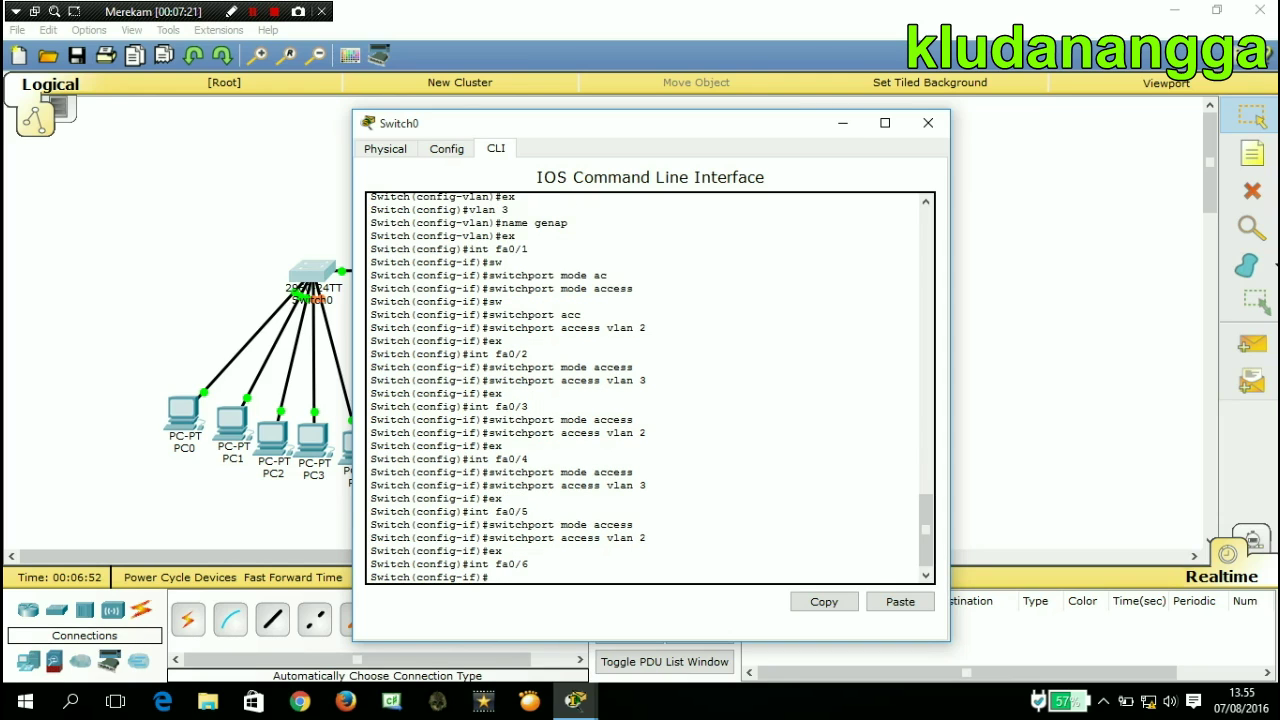
Check the port labels on the link between the two switches and set interface fa0/6's switchport mode to trunk.
click(843, 122)
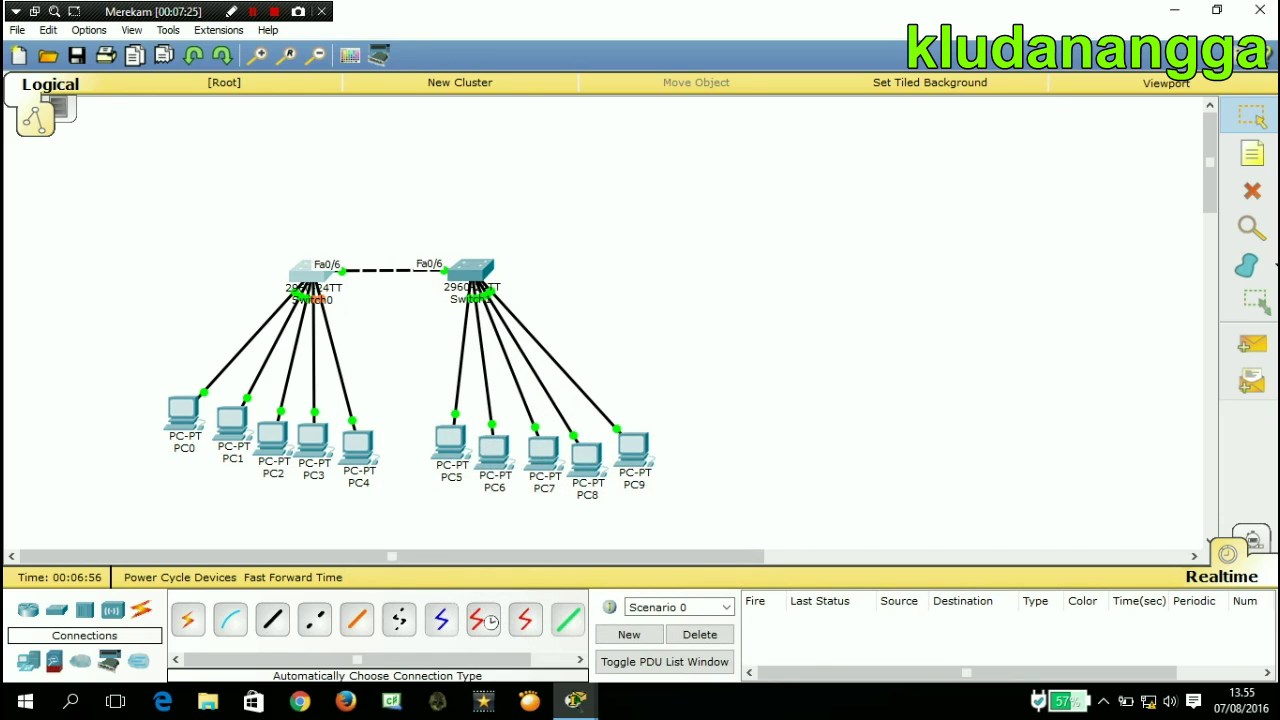
mouse_move(575, 700)
click(676, 612)
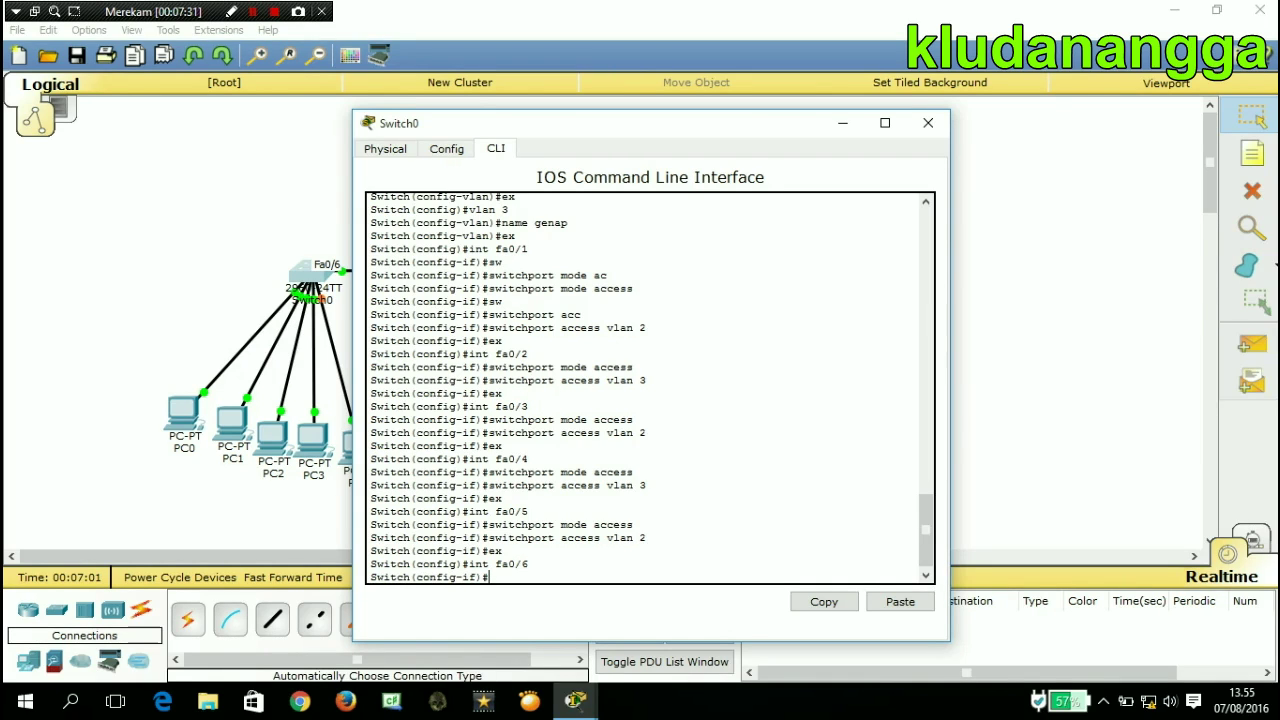
text(sw)
key(Tab)
text(mod)
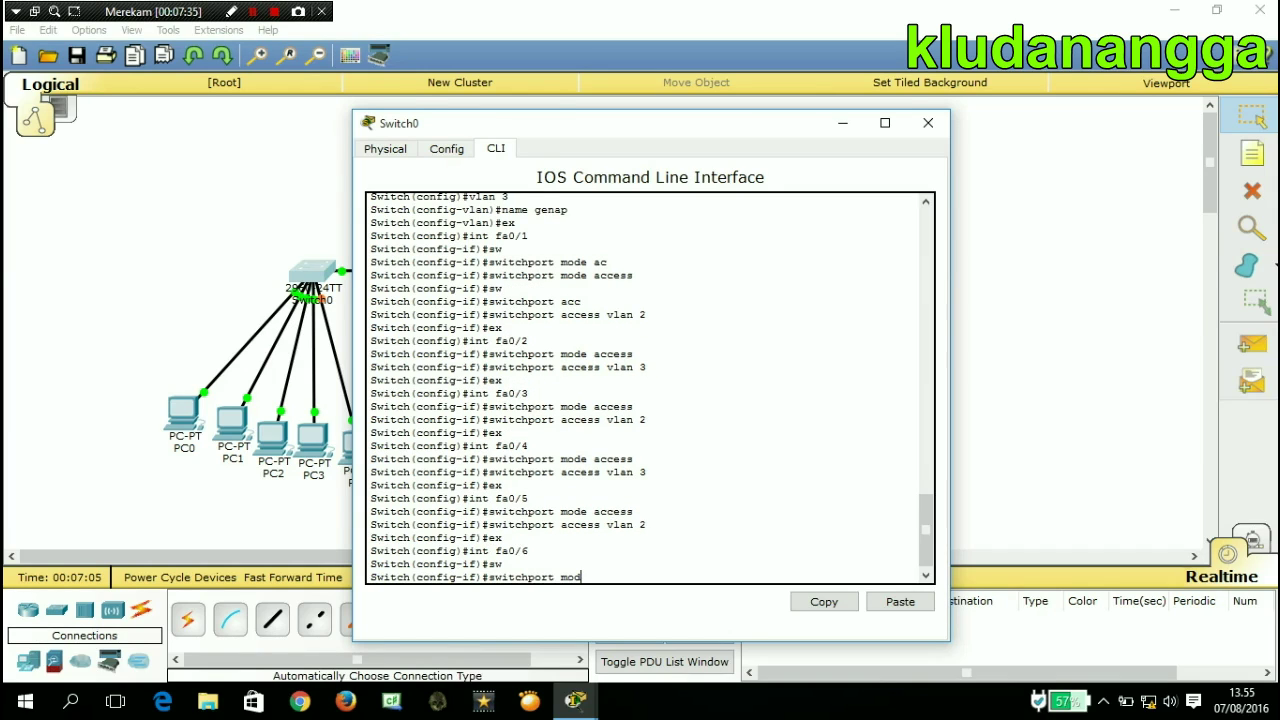
text(e tr)
key(Tab)
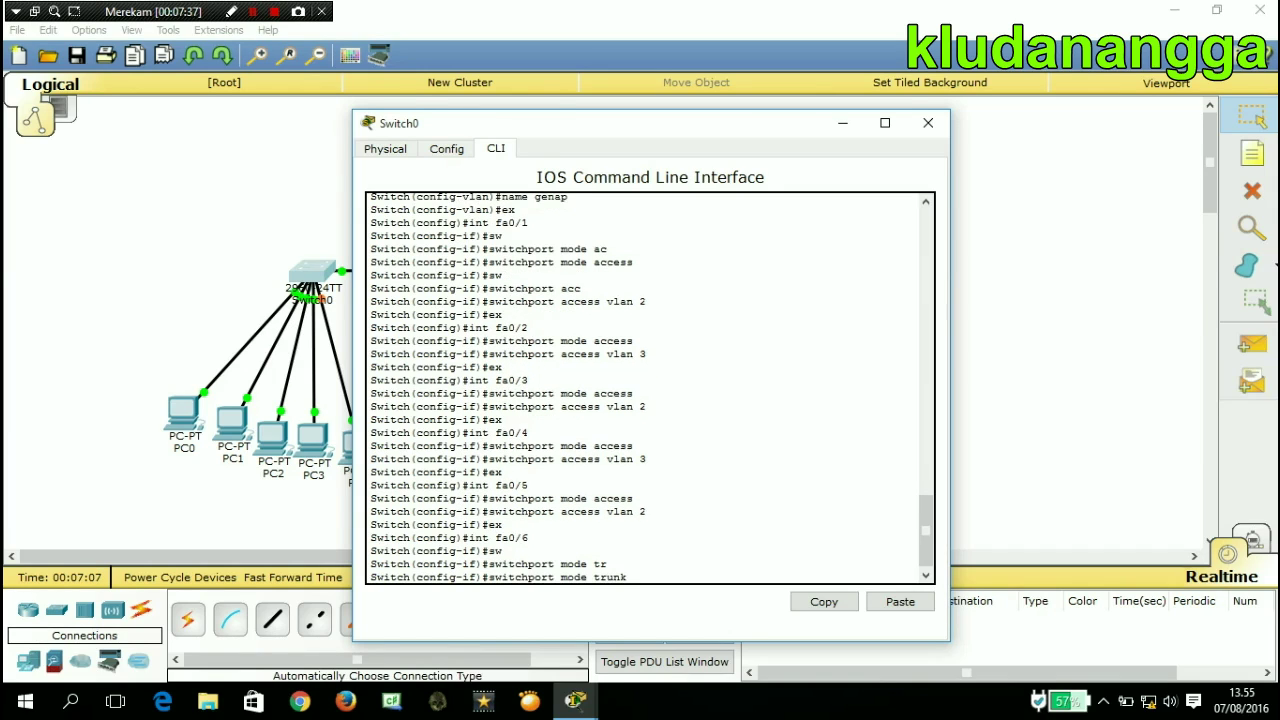
key(Return)
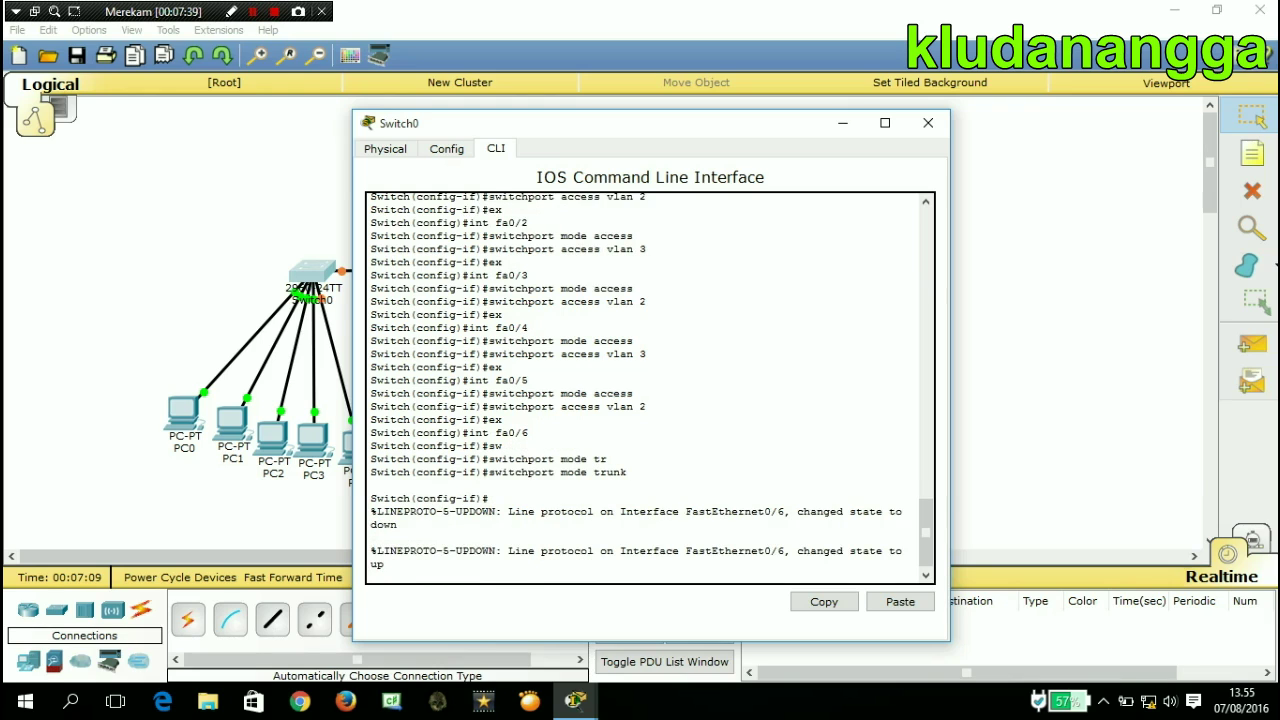
Remove VLAN 1 from the allowed VLANs of trunk fa0/6, exit the interface configuration and close Switch0's window.
key(Return)
text(sw)
key(Tab)
text(tr)
key(Tab)
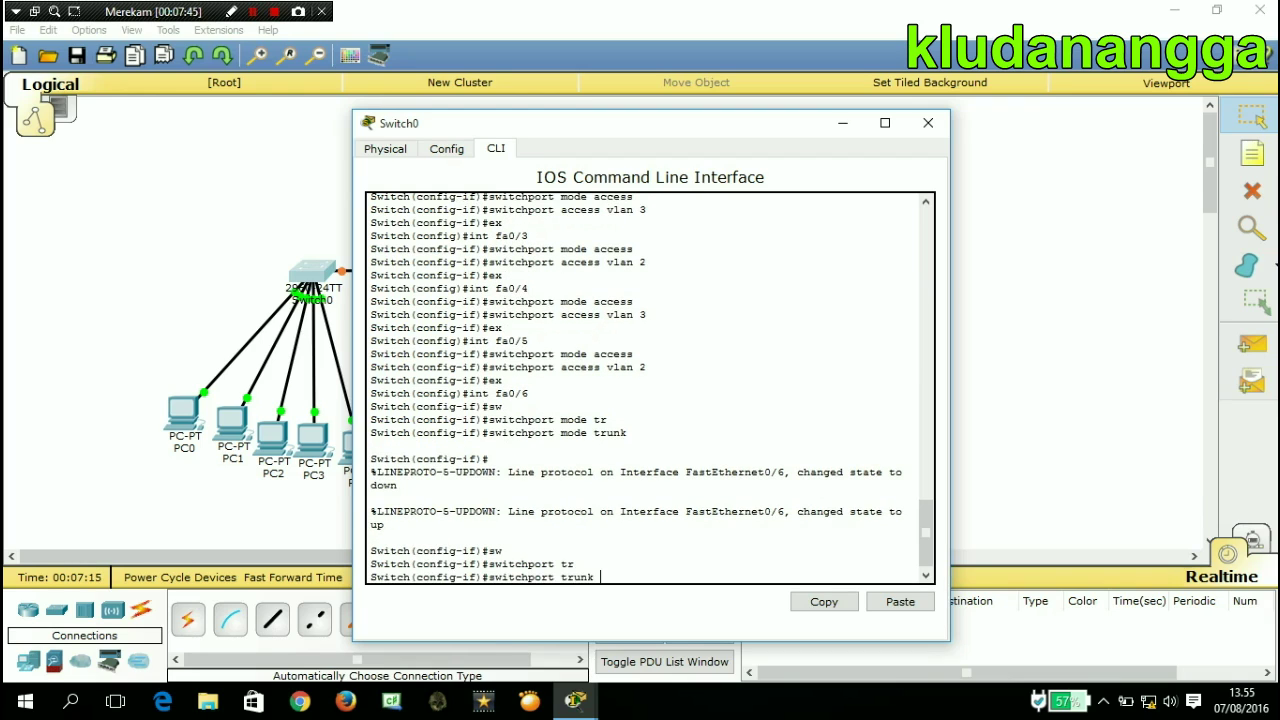
text(v)
text(all)
key(Tab)
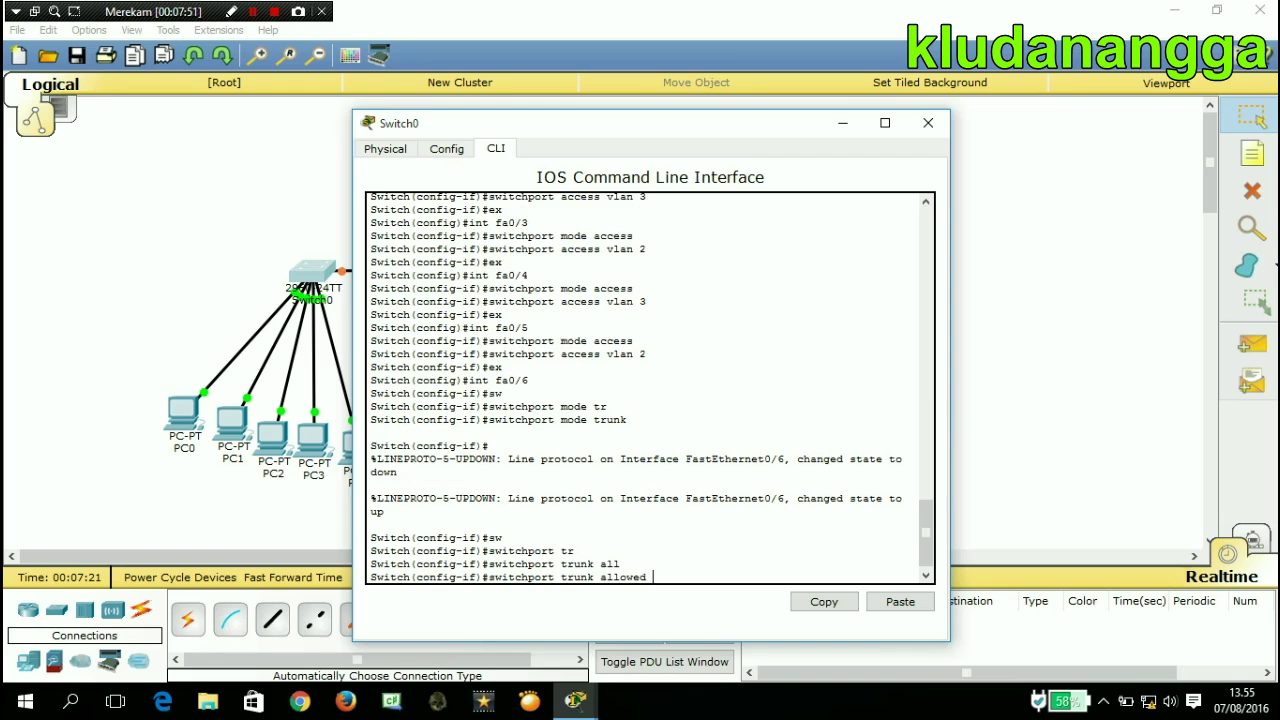
text(vlan remove 1)
key(Return)
text(ex)
key(Return)
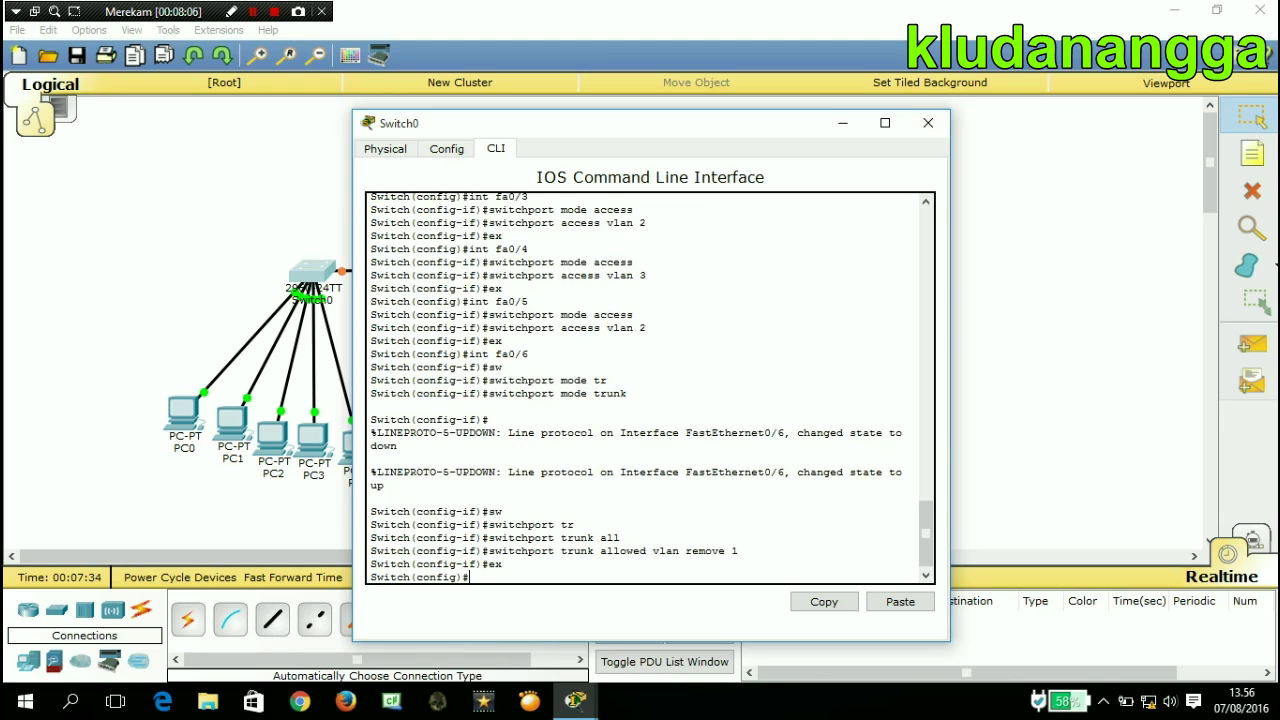
click(928, 122)
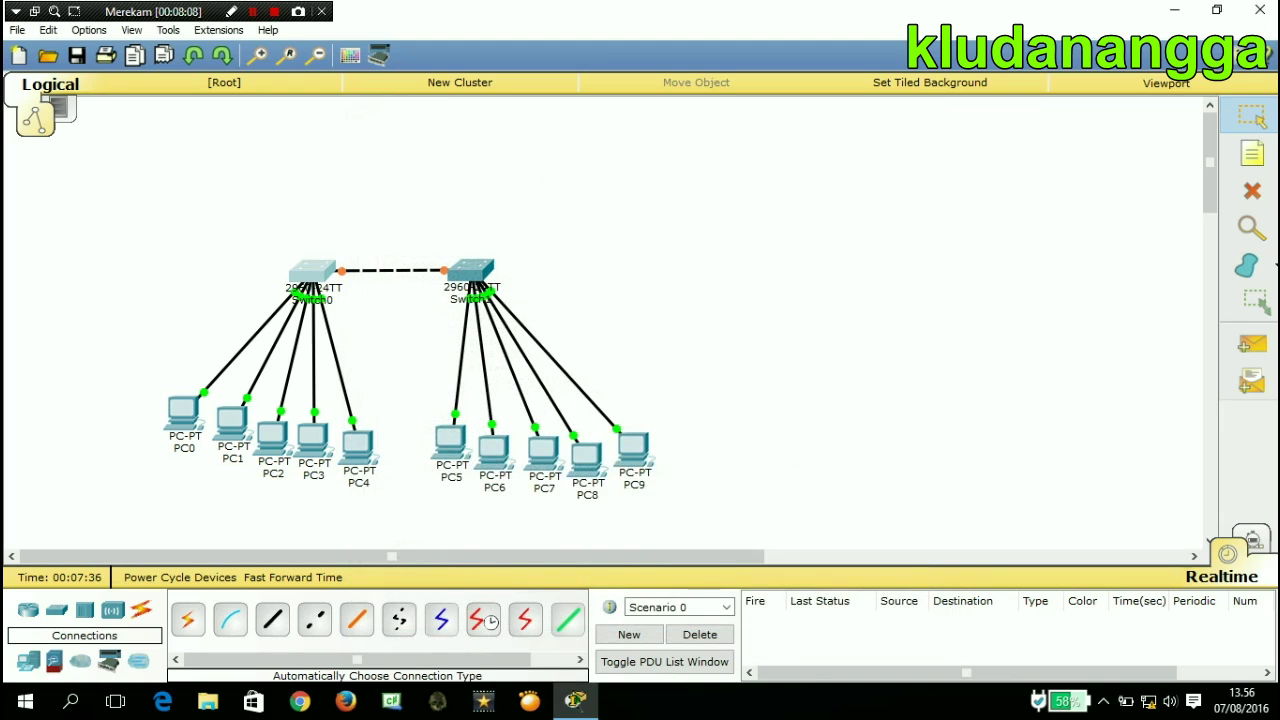
Open Switch1's command line and enter global configuration mode through privileged mode.
click(471, 268)
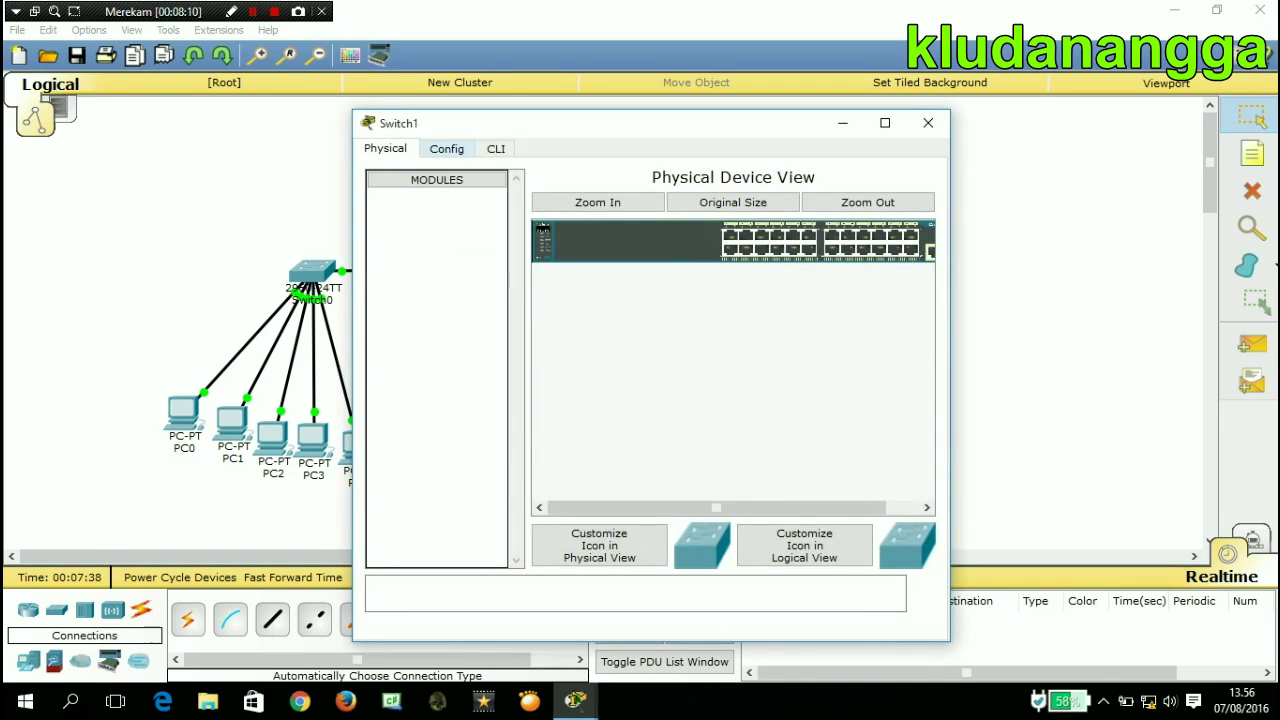
click(495, 148)
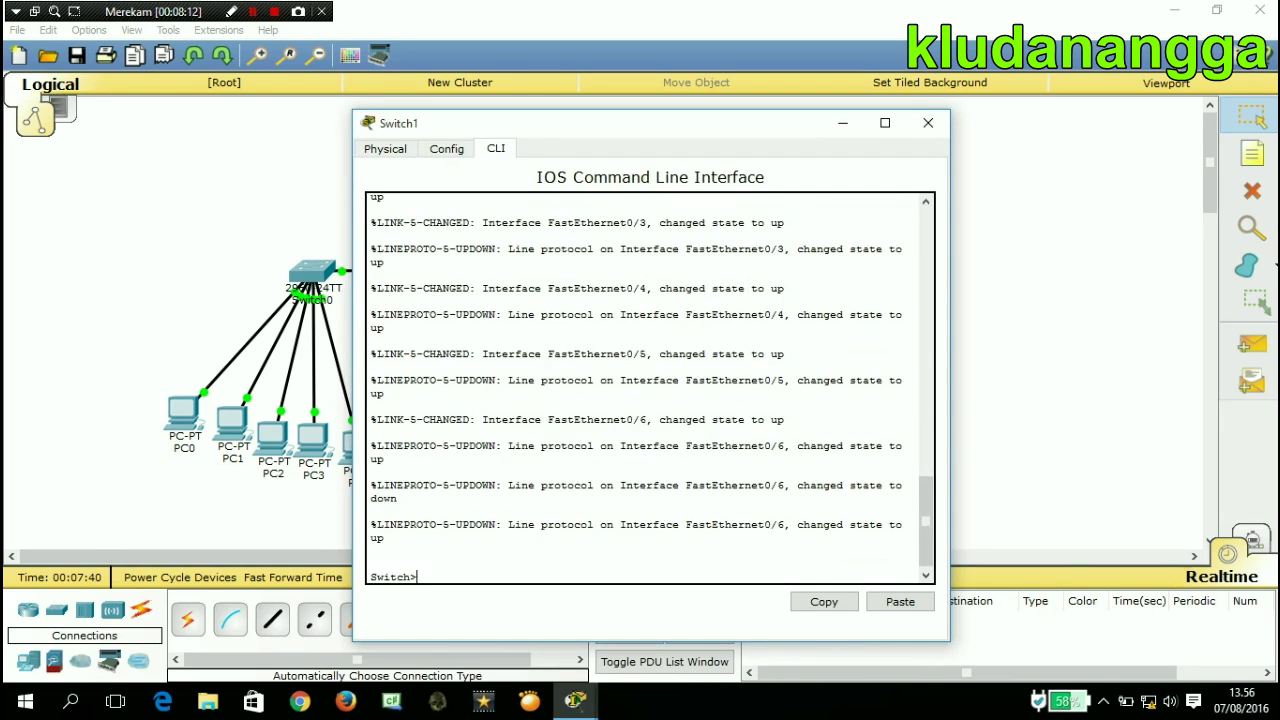
text(en)
key(Return)
text(conf t)
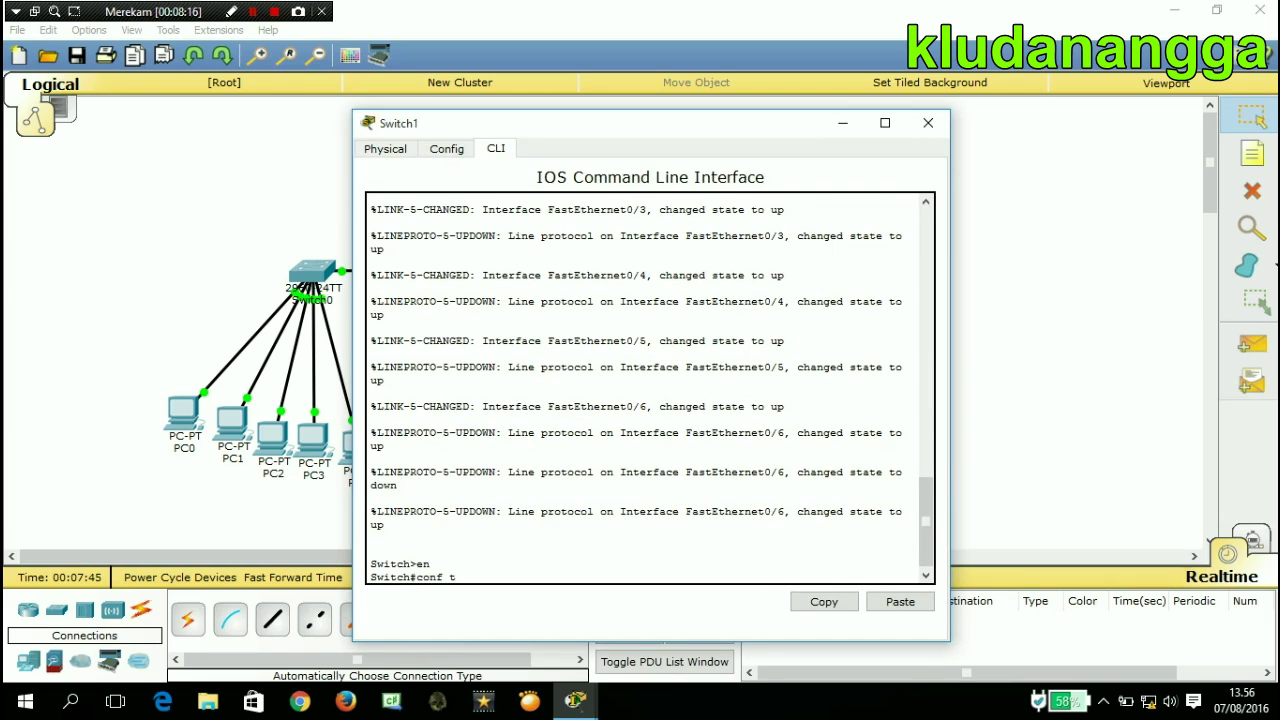
key(Return)
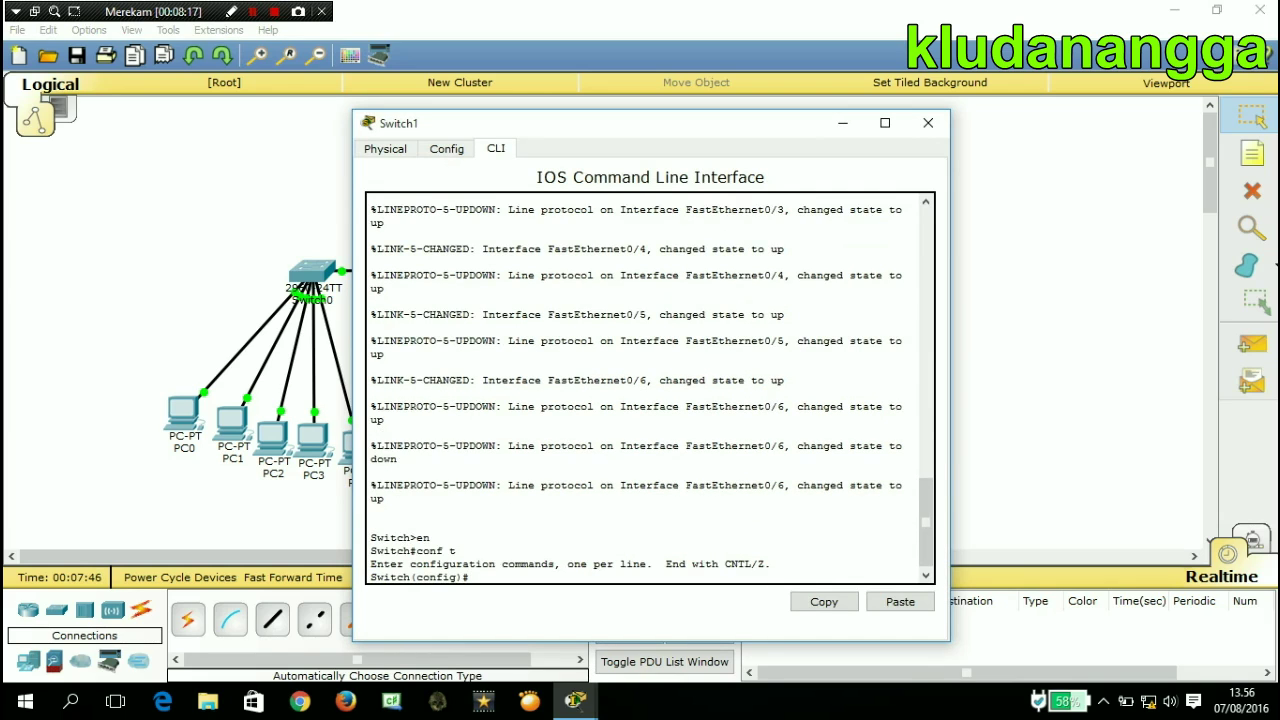
Create VLAN 2 on Switch1, name it ganjil, and return to global configuration mode.
text(int)
key(BackSpace)
key(BackSpace)
key(BackSpace)
text(vlan 2)
key(Return)
text(name ganjil)
key(Return)
text(ex)
key(Return)
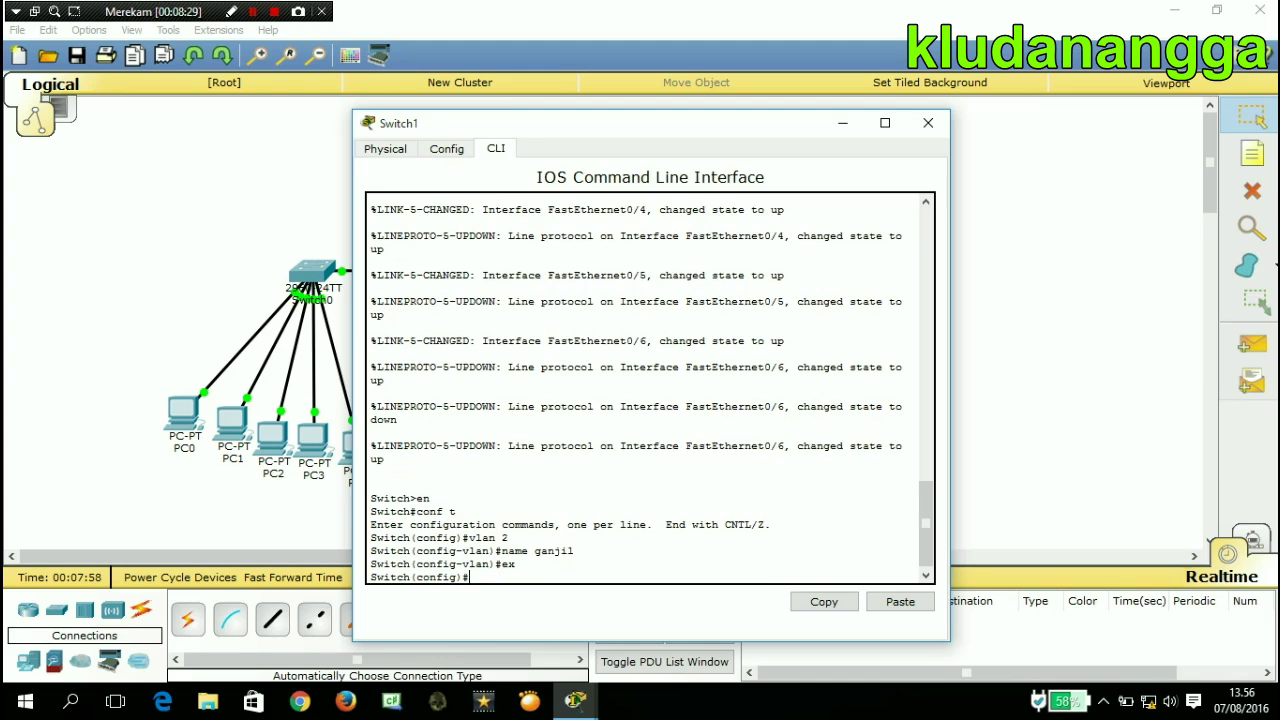
Create VLAN 3 on Switch1, name it genap, and return to global configuration mode.
text(vlan 3)
key(Return)
text(n)
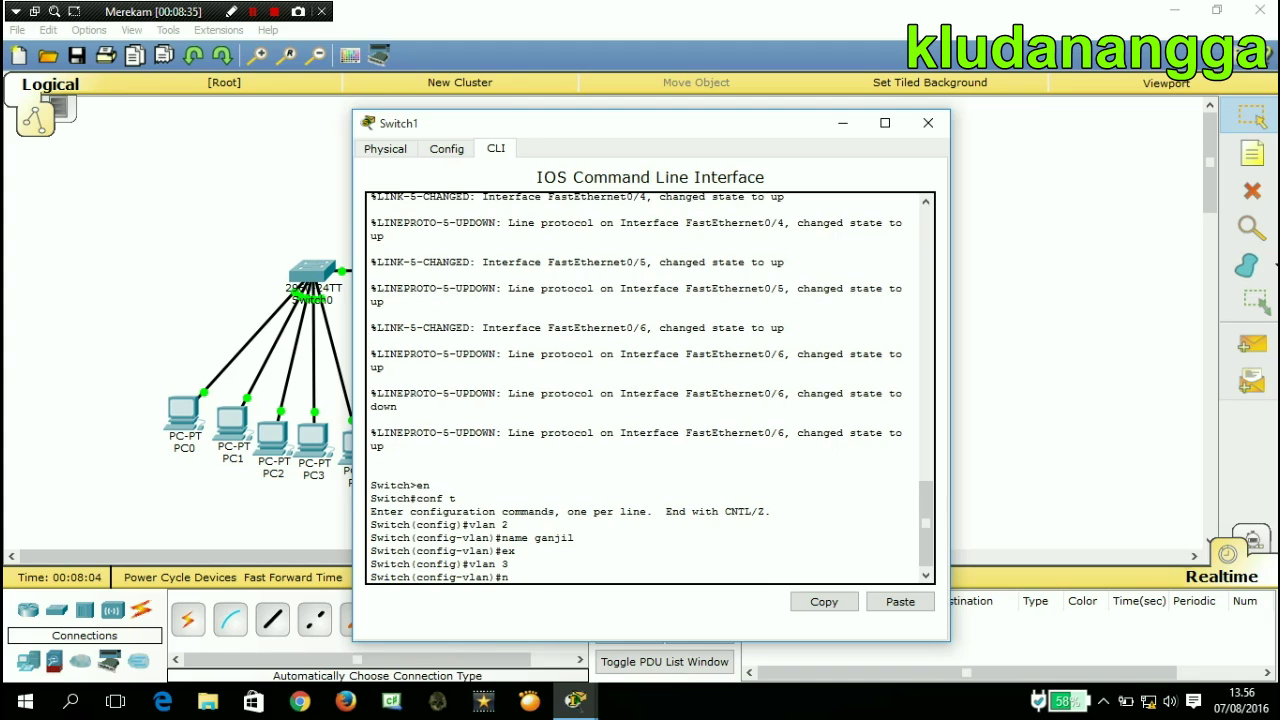
text(ame genap)
key(Return)
text(ex)
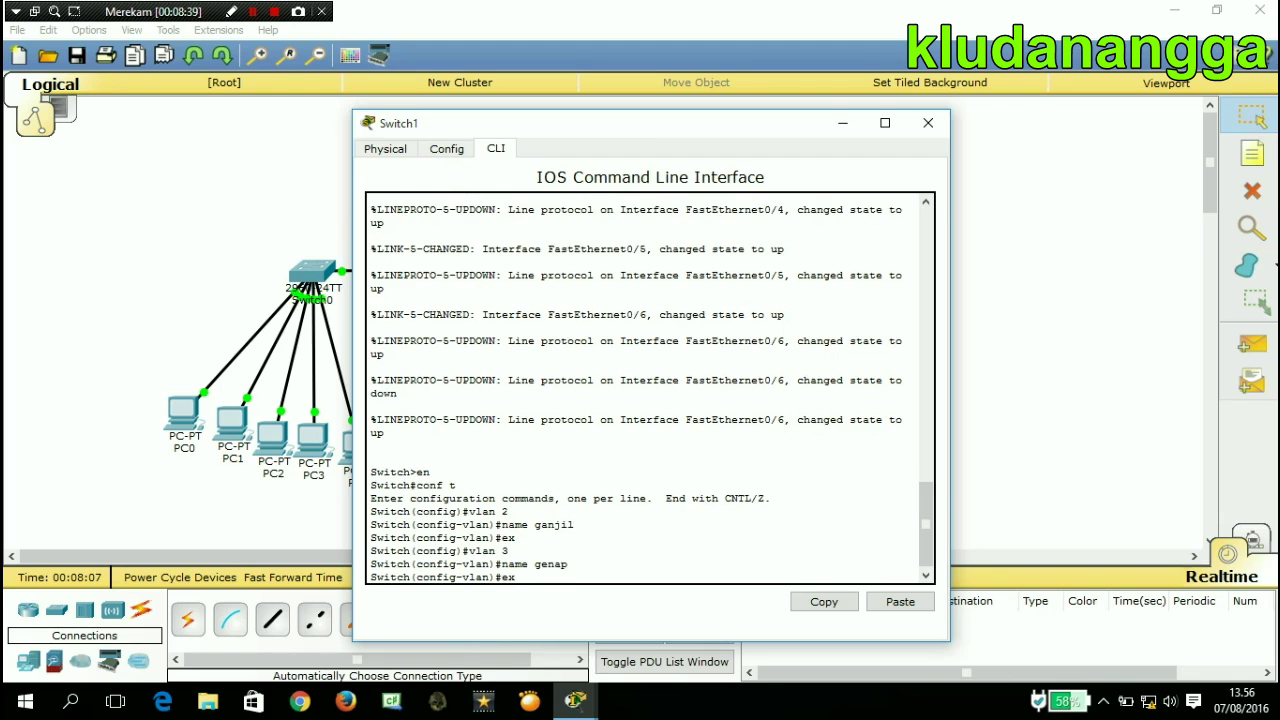
key(Return)
Open the configuration of interface fa0/1 on Switch1 and set its switchport mode to access.
text(int fa0/1)
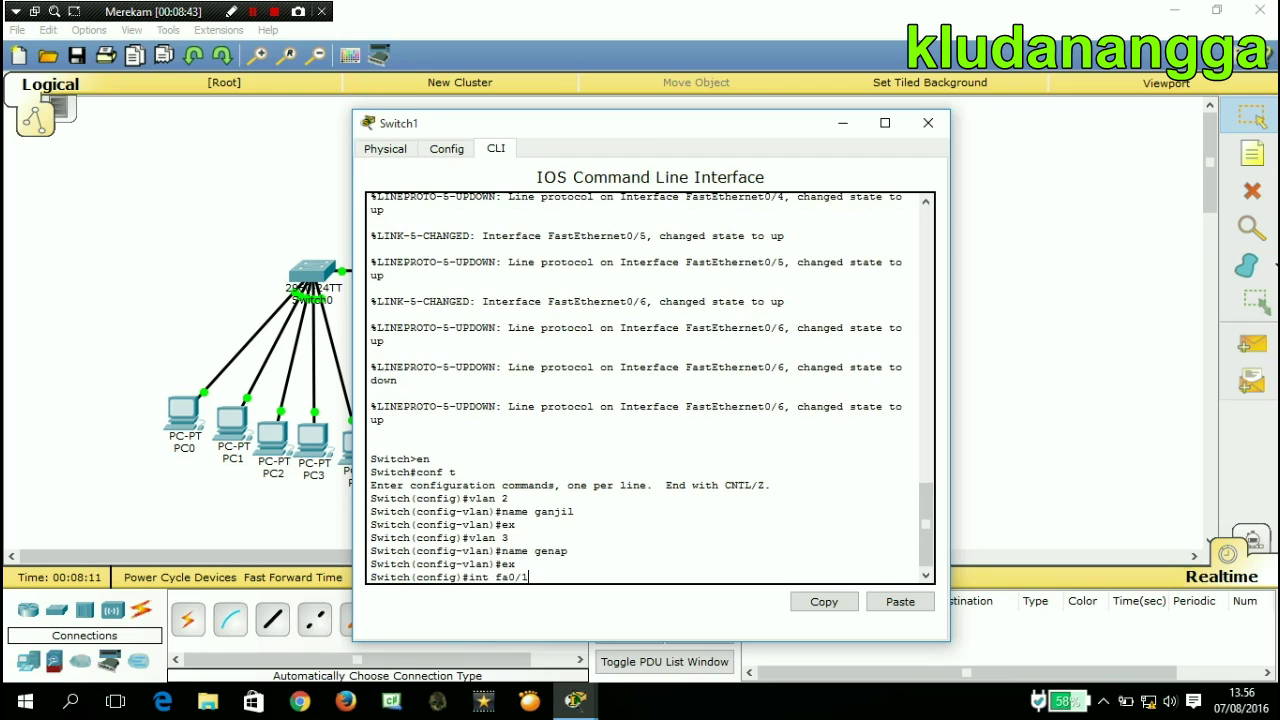
key(Return)
text(sw)
key(Tab)
text(mode ac)
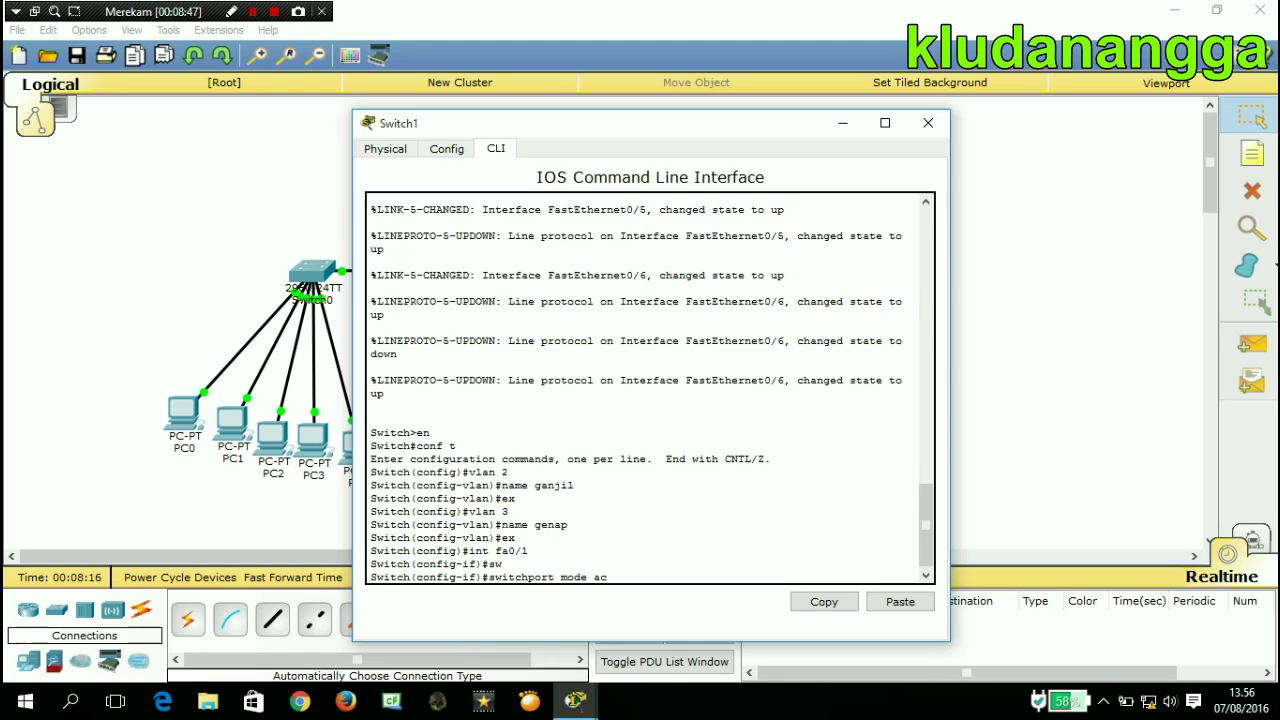
key(Tab)
key(Return)
Assign Switch1's fa0/1 to access VLAN 2 and return to global configuration mode.
text(sw)
key(Tab)
text(ac)
key(Tab)
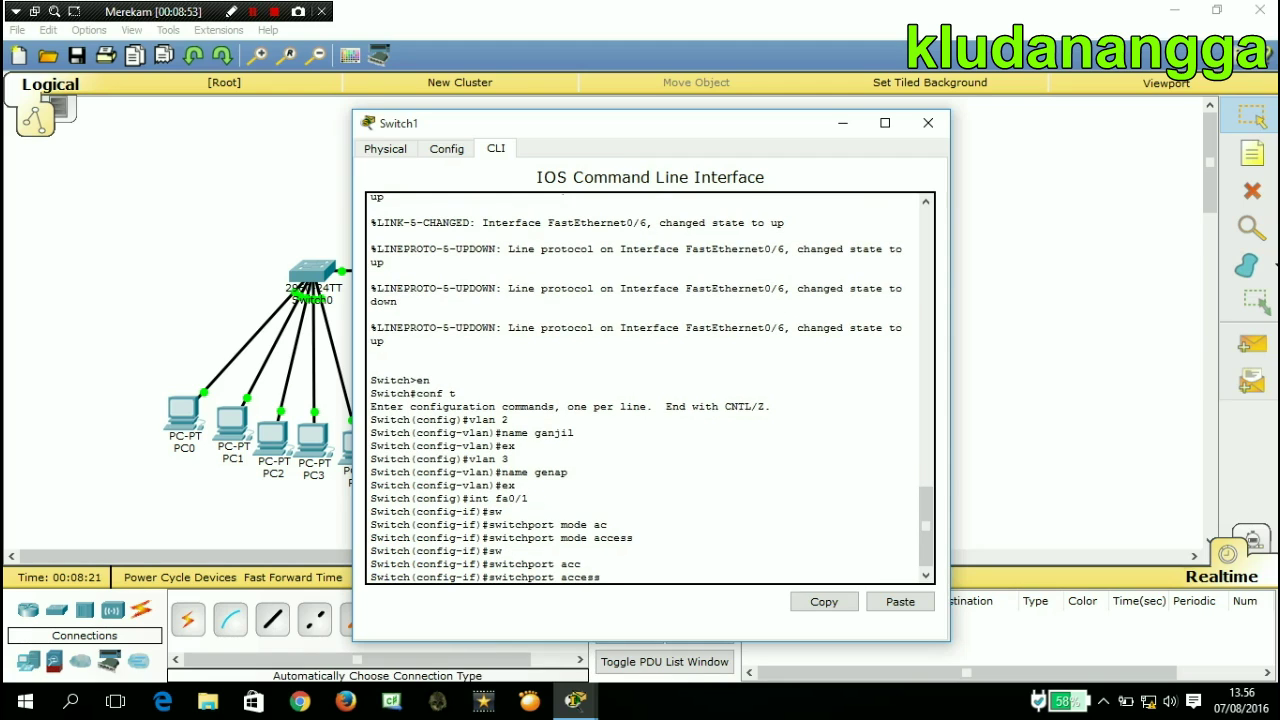
text(vlan 2)
key(Return)
text(ex)
key(Return)
Open the configuration of interface fa0/2 on Switch1 and set its switchport mode to access.
key(Up)
key(Up)
key(Up)
key(Up)
key(Up)
key(BackSpace)
text(2)
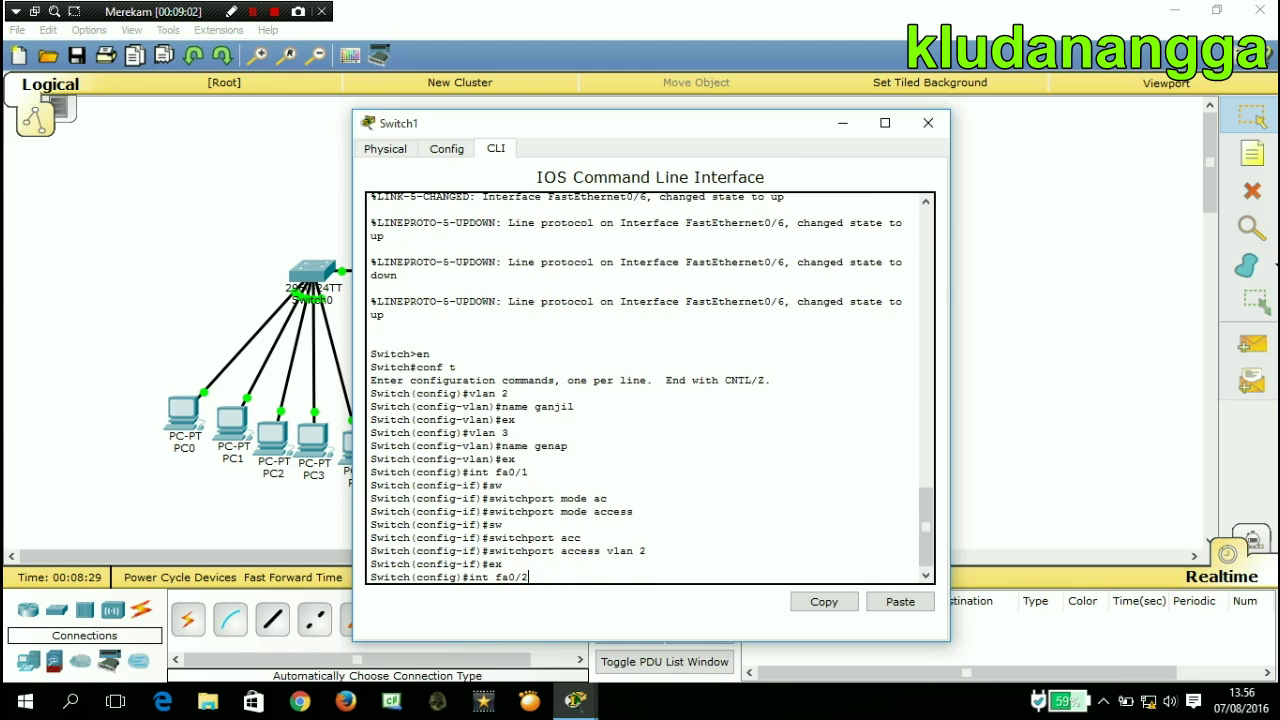
key(Return)
key(Up)
key(Up)
key(Up)
key(Up)
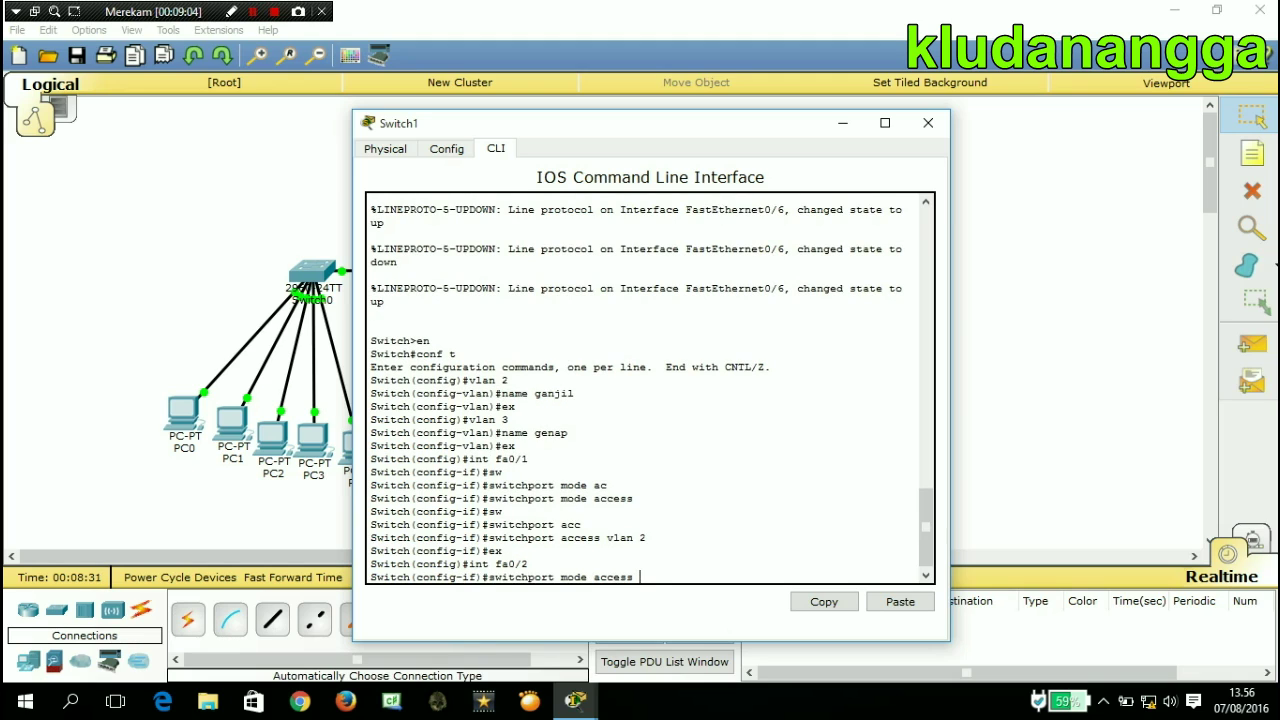
key(Return)
Assign Switch1's fa0/2 to access VLAN 3 and return to global configuration mode.
key(Up)
key(Up)
key(Up)
key(Up)
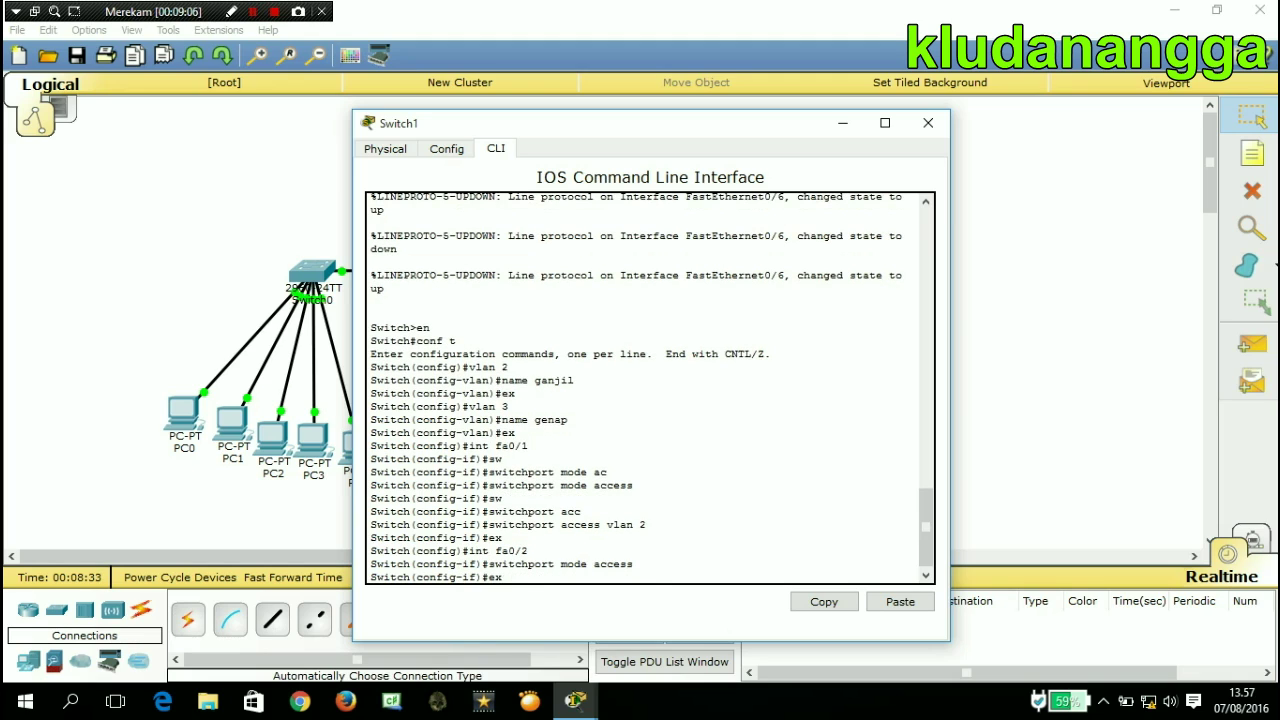
key(BackSpace)
text(3)
key(Return)
text(ex)
key(Return)
Open the configuration of interface fa0/3 on Switch1 and set its switchport mode to access.
key(Up)
key(Up)
key(Up)
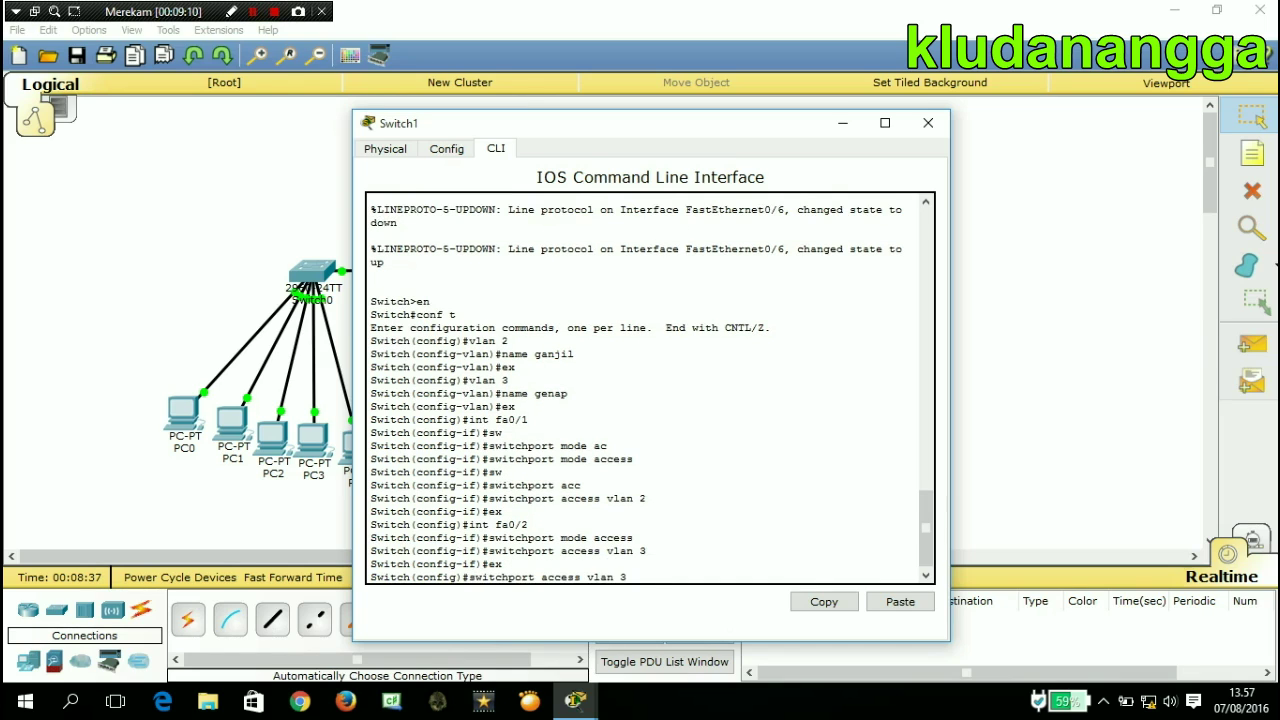
key(Up)
key(BackSpace)
text(3)
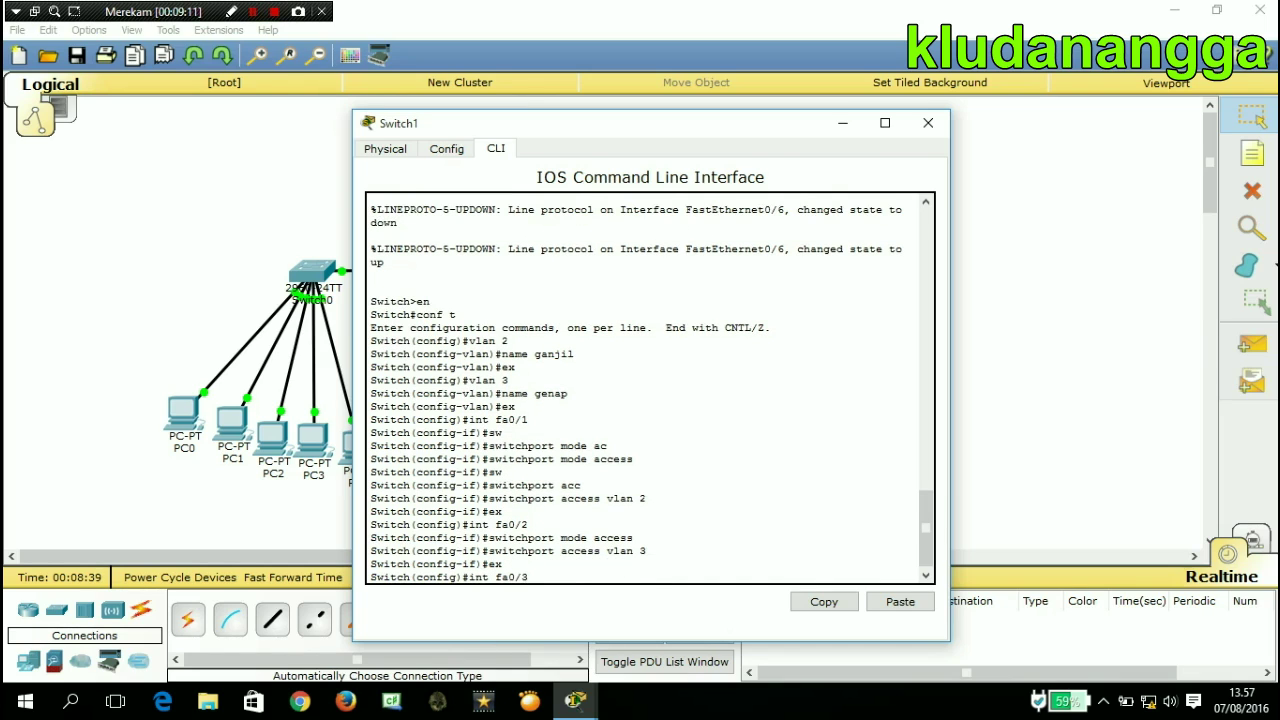
key(Return)
key(Up)
key(Up)
key(Up)
key(Up)
key(Return)
Assign Switch1's fa0/3 to access VLAN 2 and return to global configuration mode.
key(Up)
key(Up)
key(Up)
key(Up)
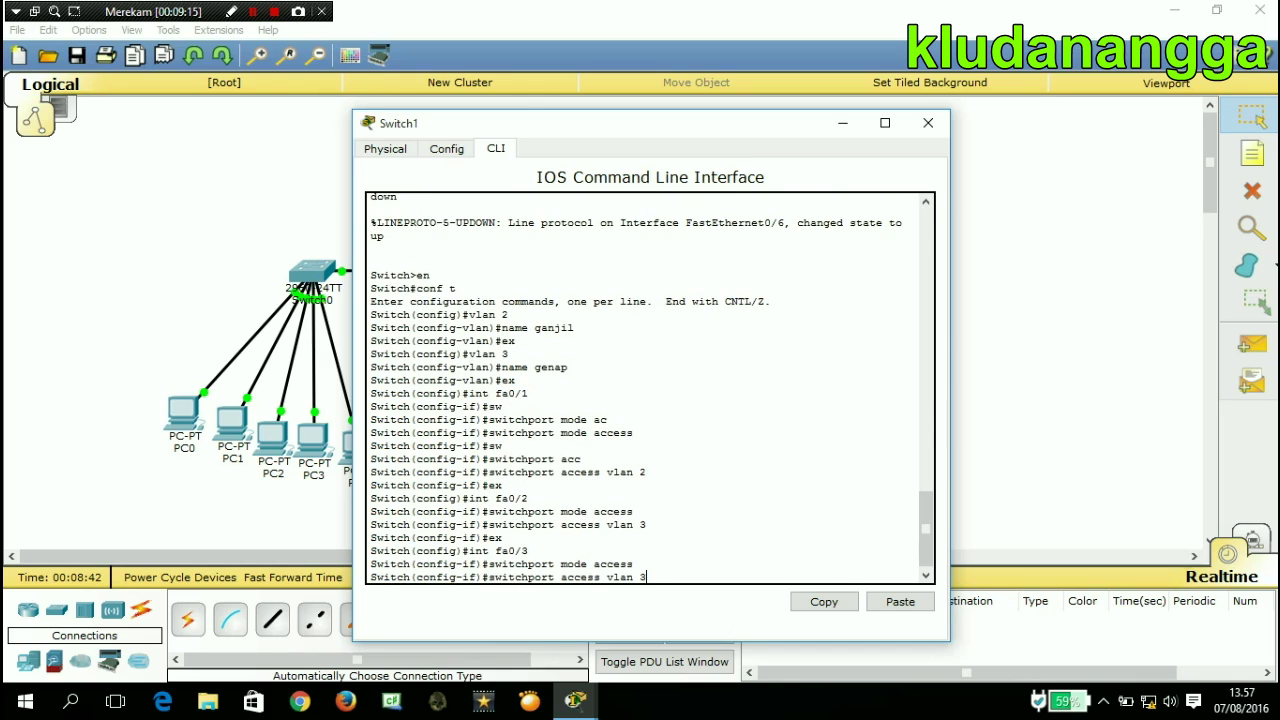
key(BackSpace)
text(2)
key(Return)
text(ex)
key(Return)
Open the configuration of interface fa0/4 on Switch1 and set its switchport mode to access.
key(Up)
key(Up)
key(Up)
key(Up)
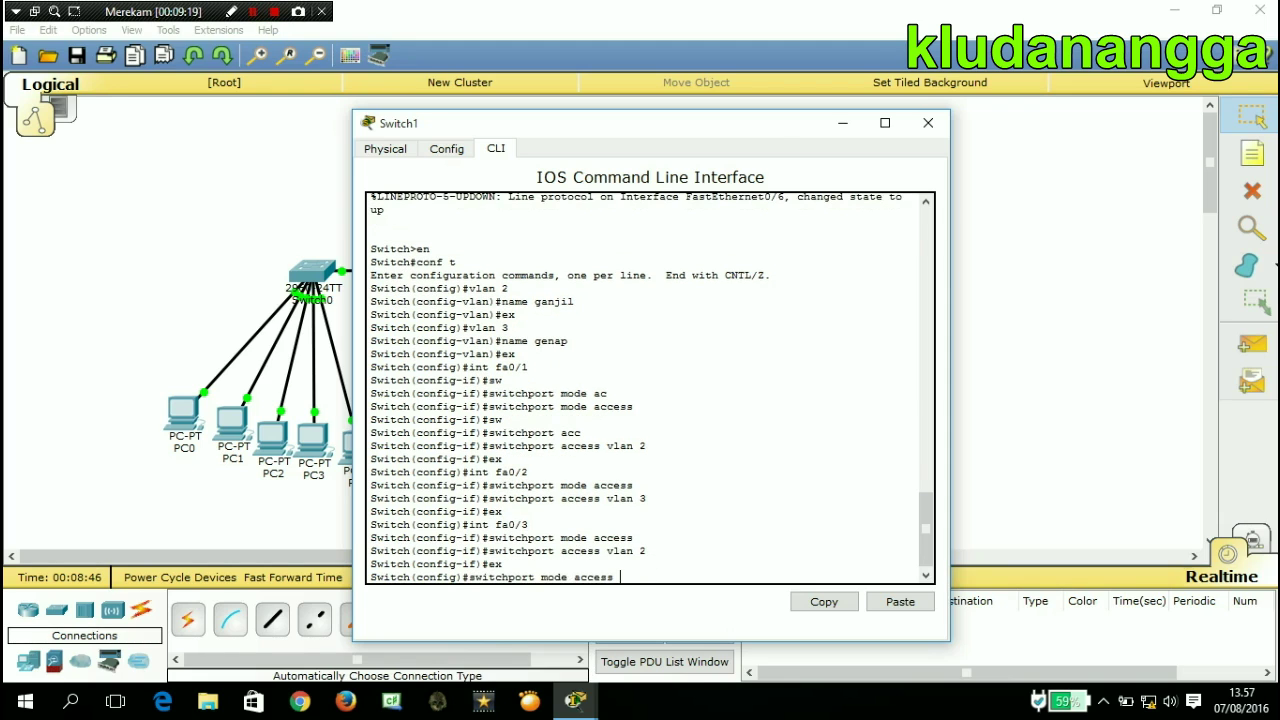
key(BackSpace)
text(4)
key(Return)
key(Up)
key(Up)
key(Up)
key(Up)
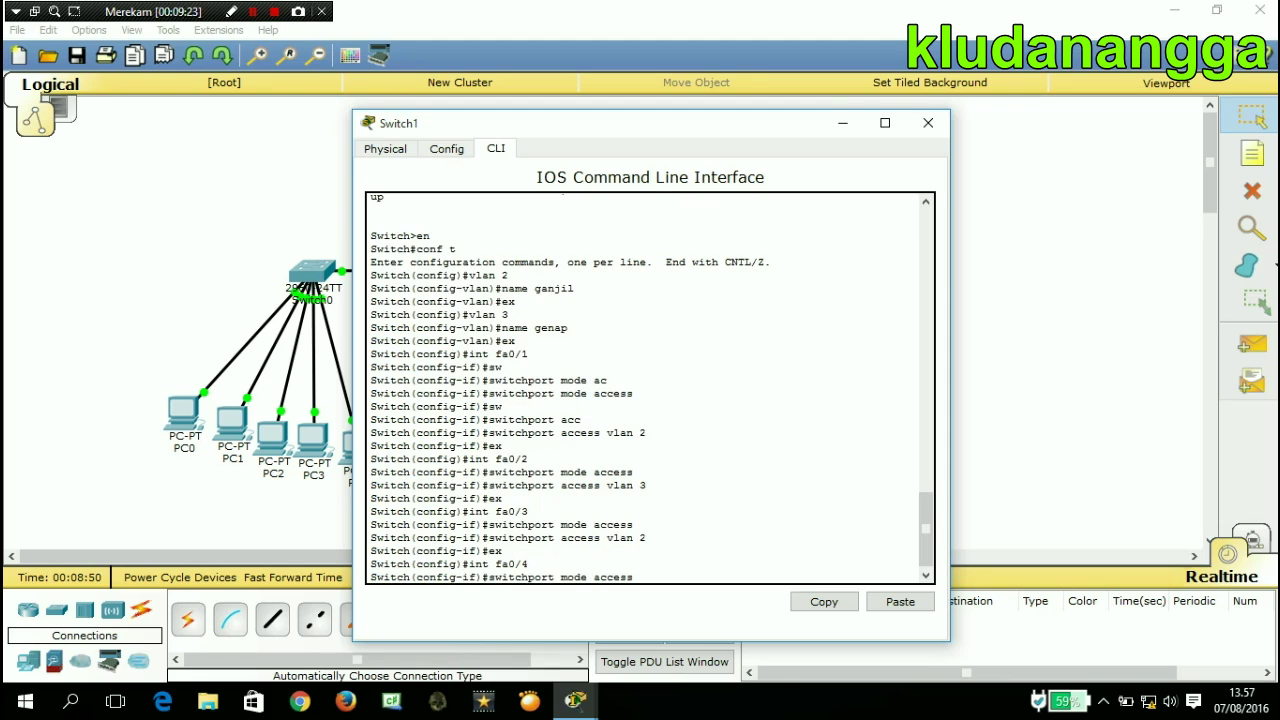
key(Return)
Assign Switch1's fa0/4 to access VLAN 3 and return to global configuration mode.
key(Up)
key(Up)
key(Up)
key(Up)
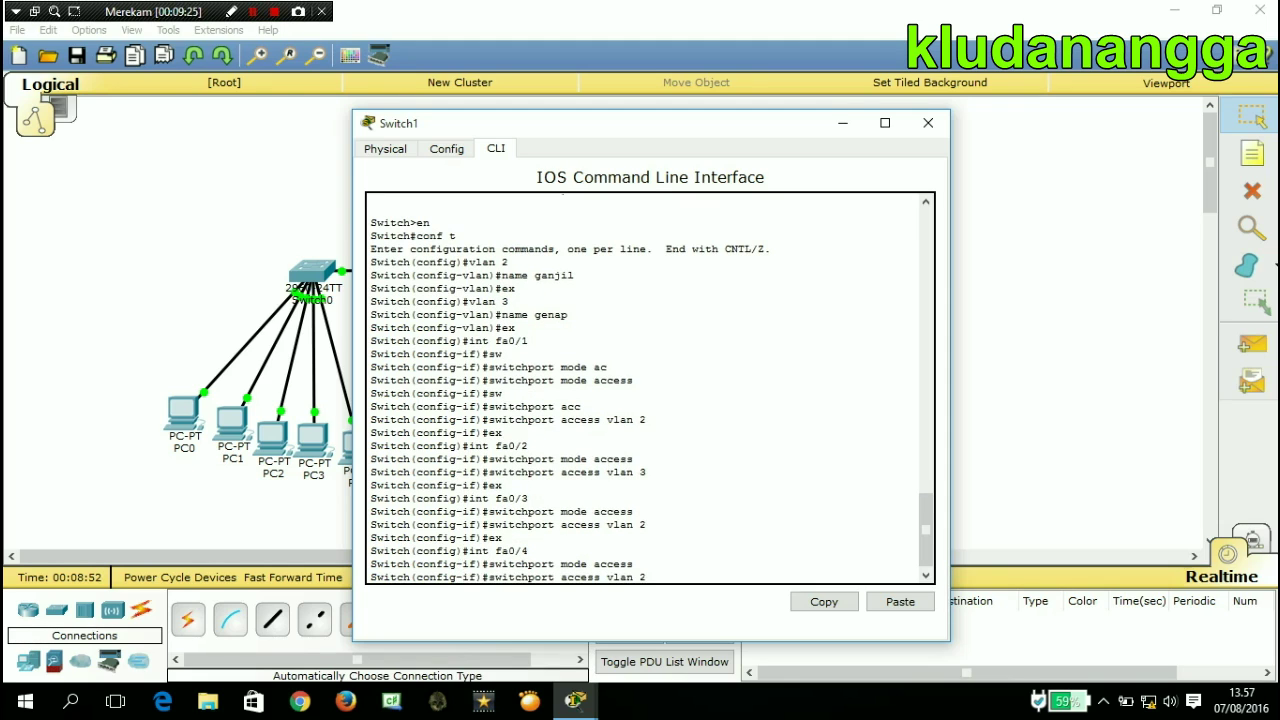
key(BackSpace)
text(3)
key(Return)
text(ex)
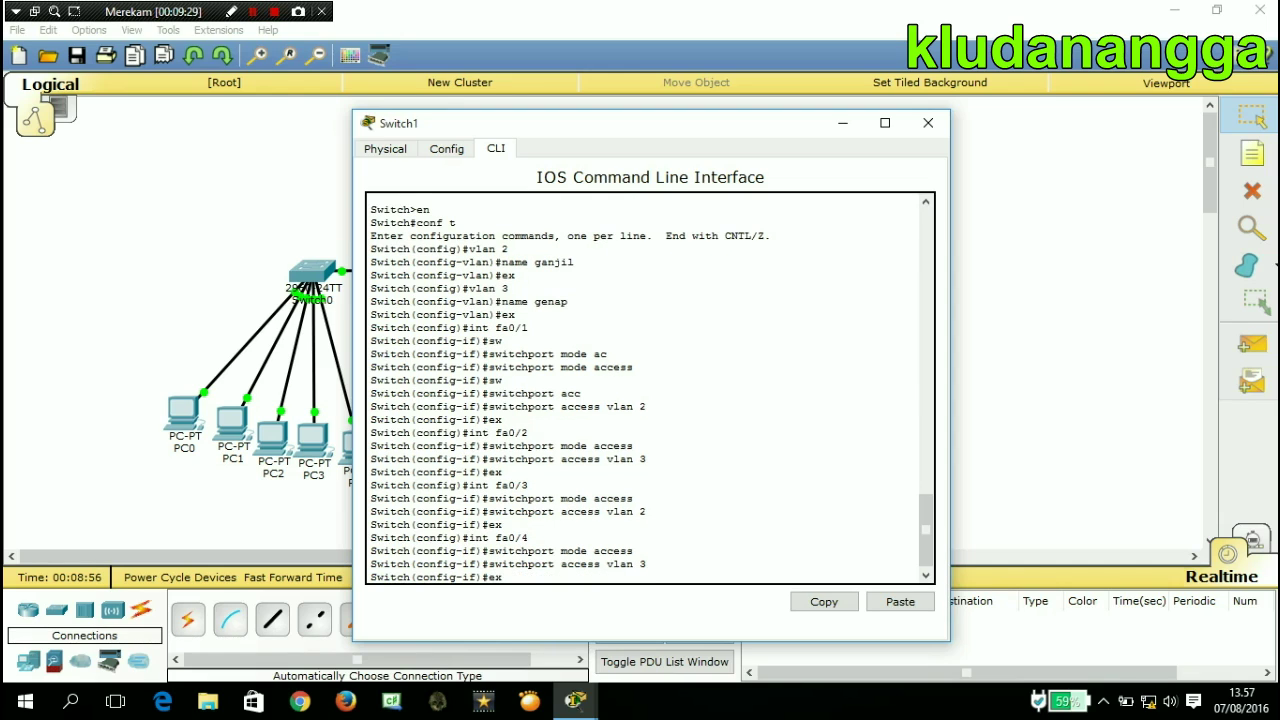
key(Return)
Open the configuration of interface fa0/5 on Switch1 and set its switchport mode to access.
key(Up)
key(Up)
key(Up)
key(Up)
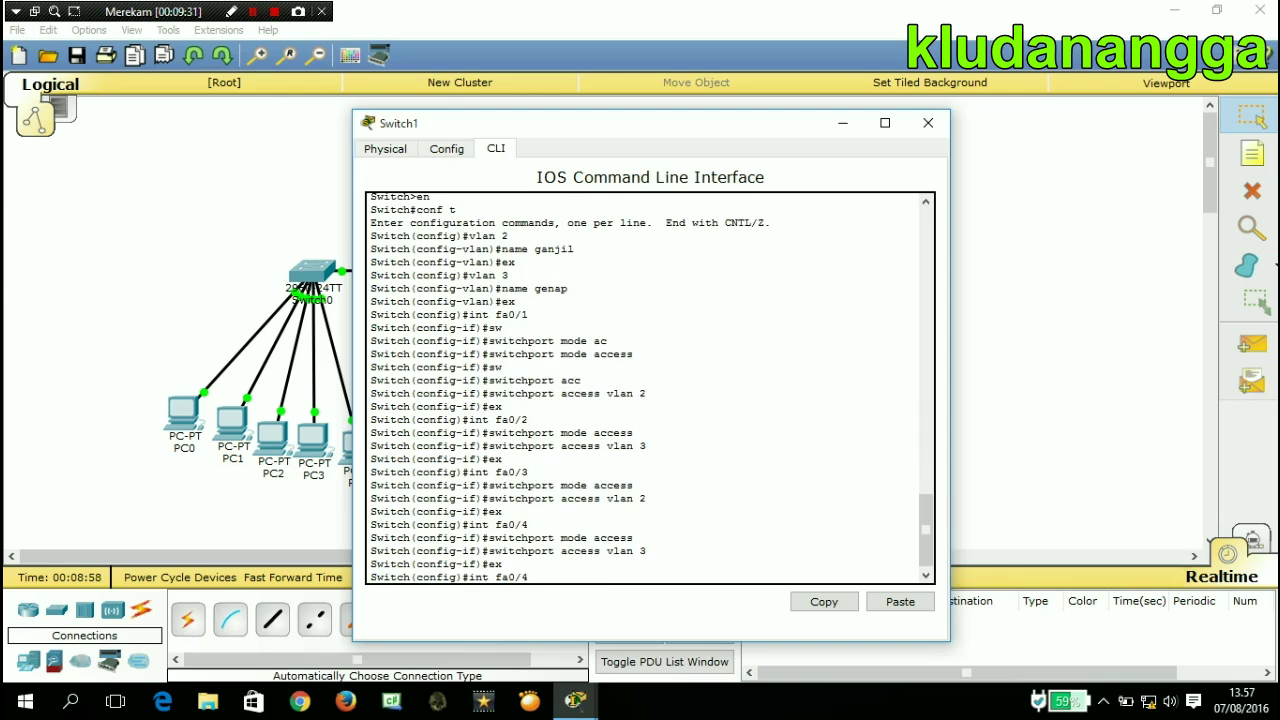
key(BackSpace)
text(5)
key(Return)
key(Up)
key(Up)
key(Up)
key(Up)
key(Return)
Assign Switch1's fa0/5 to access VLAN 2 and return to global configuration mode.
key(Up)
key(Up)
key(Up)
key(Up)
key(BackSpace)
text(2)
key(Return)
text(ex)
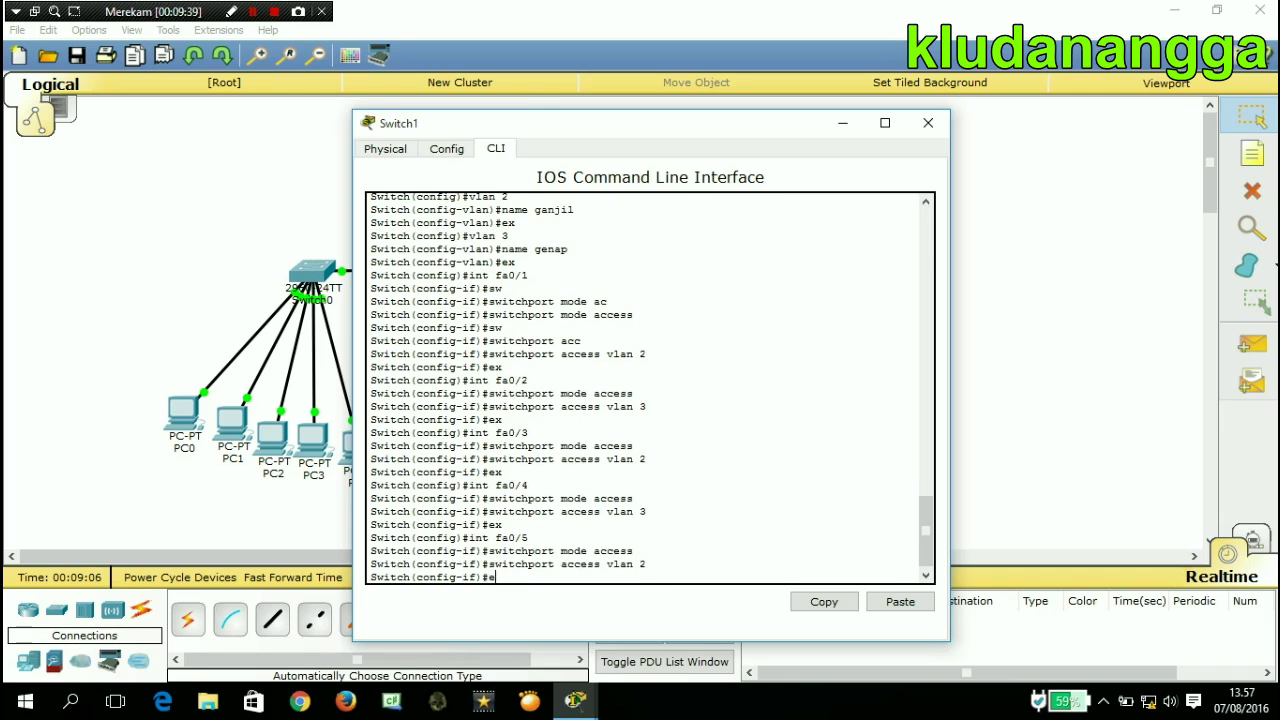
key(Return)
Open the configuration of Switch1's fa0/6, the port linked to Switch0, and set its switchport mode to trunk.
key(Up)
key(Up)
key(Up)
key(Up)
key(BackSpace)
text(6)
key(Return)
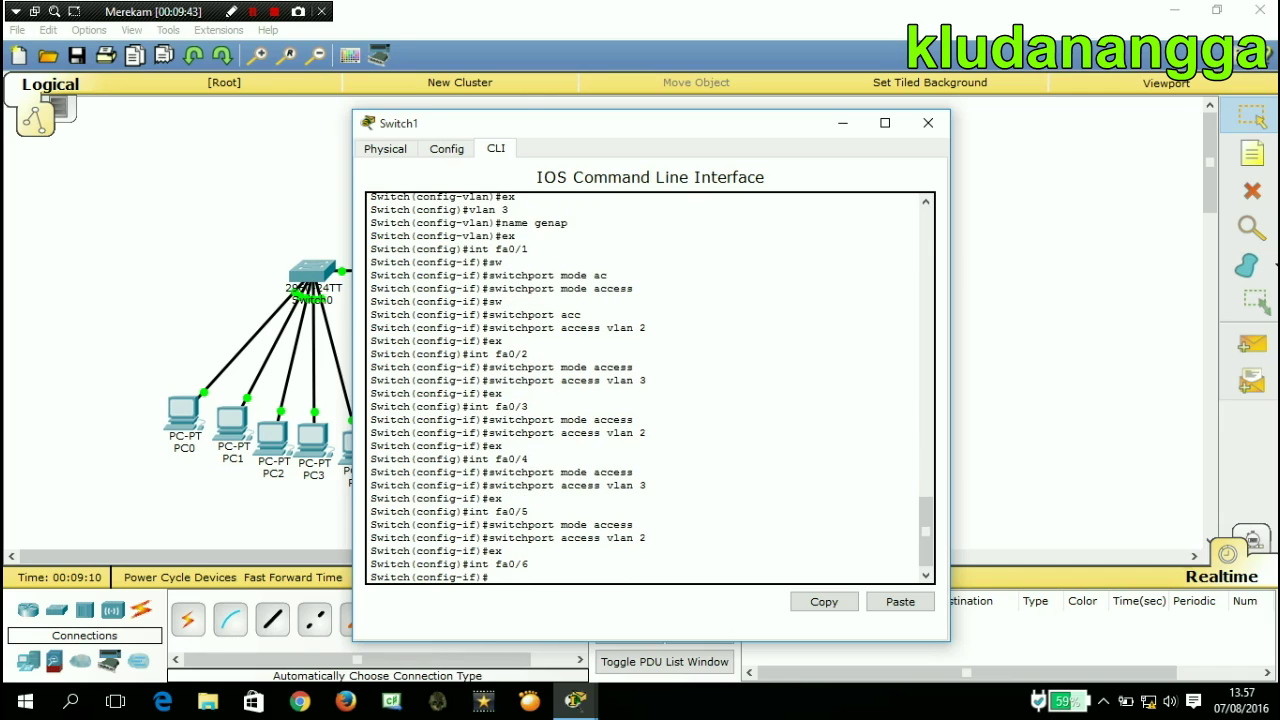
click(843, 122)
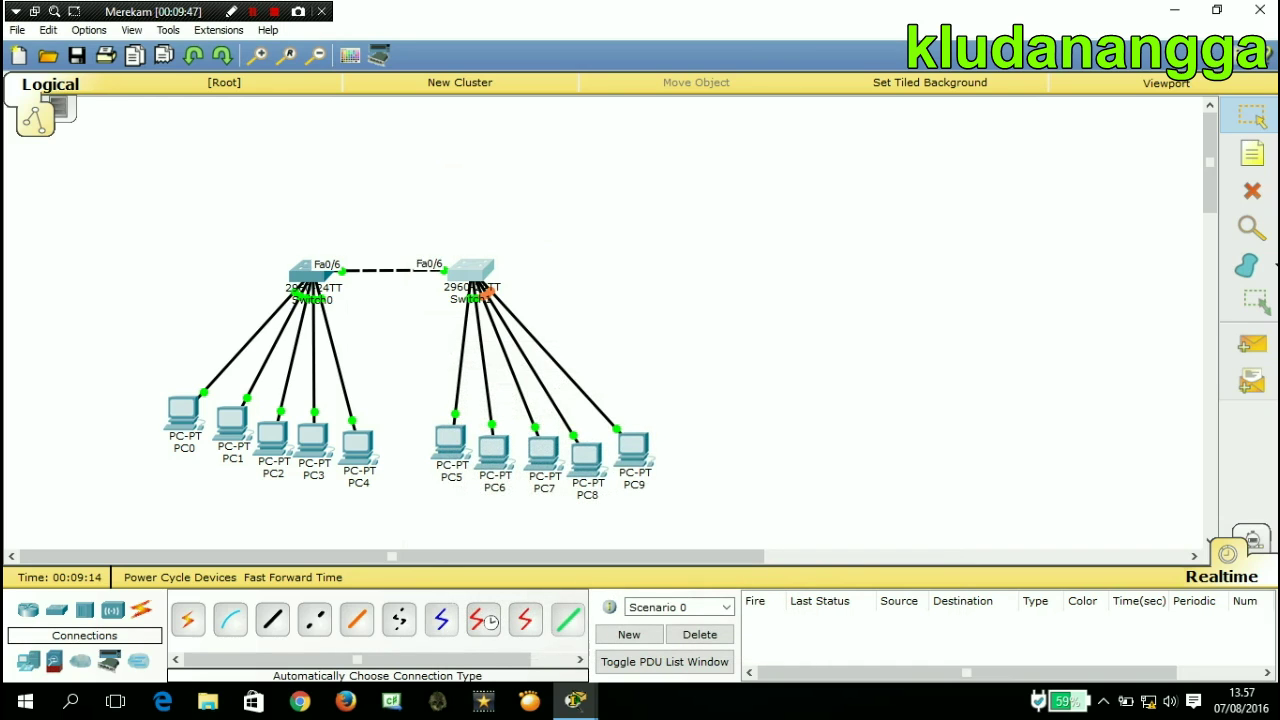
click(471, 271)
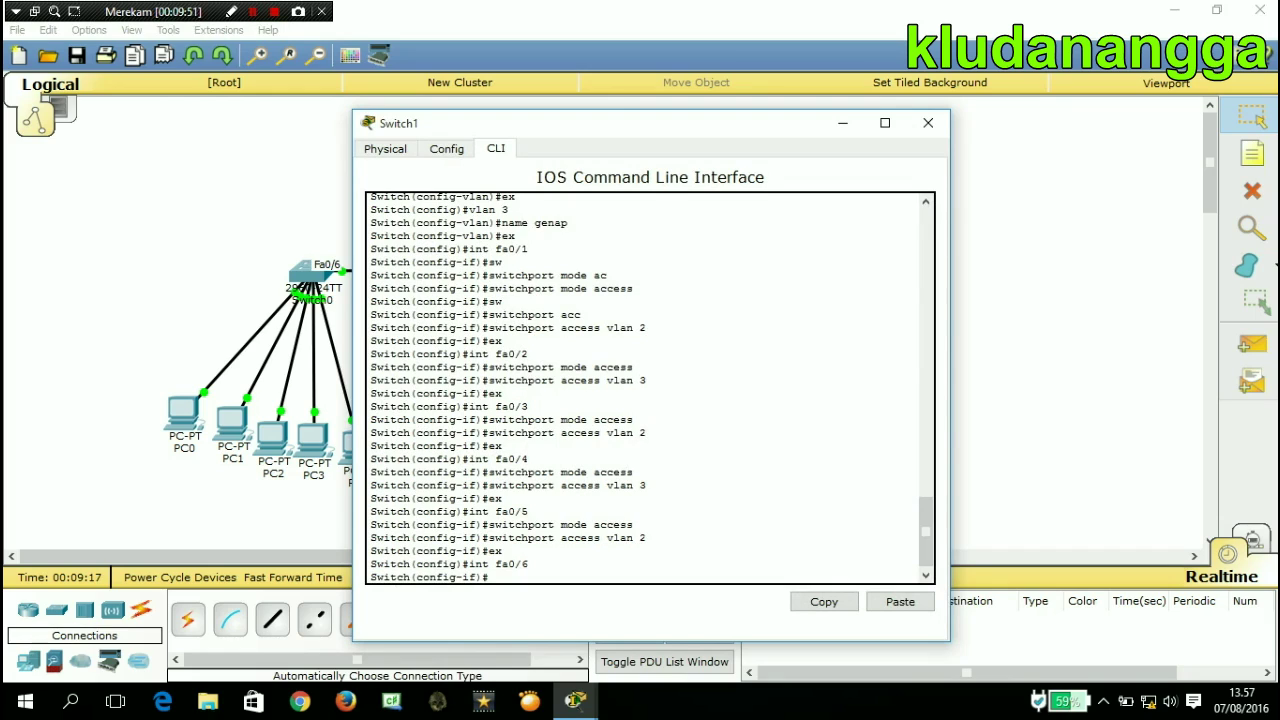
text(sw)
key(Tab)
text(mo)
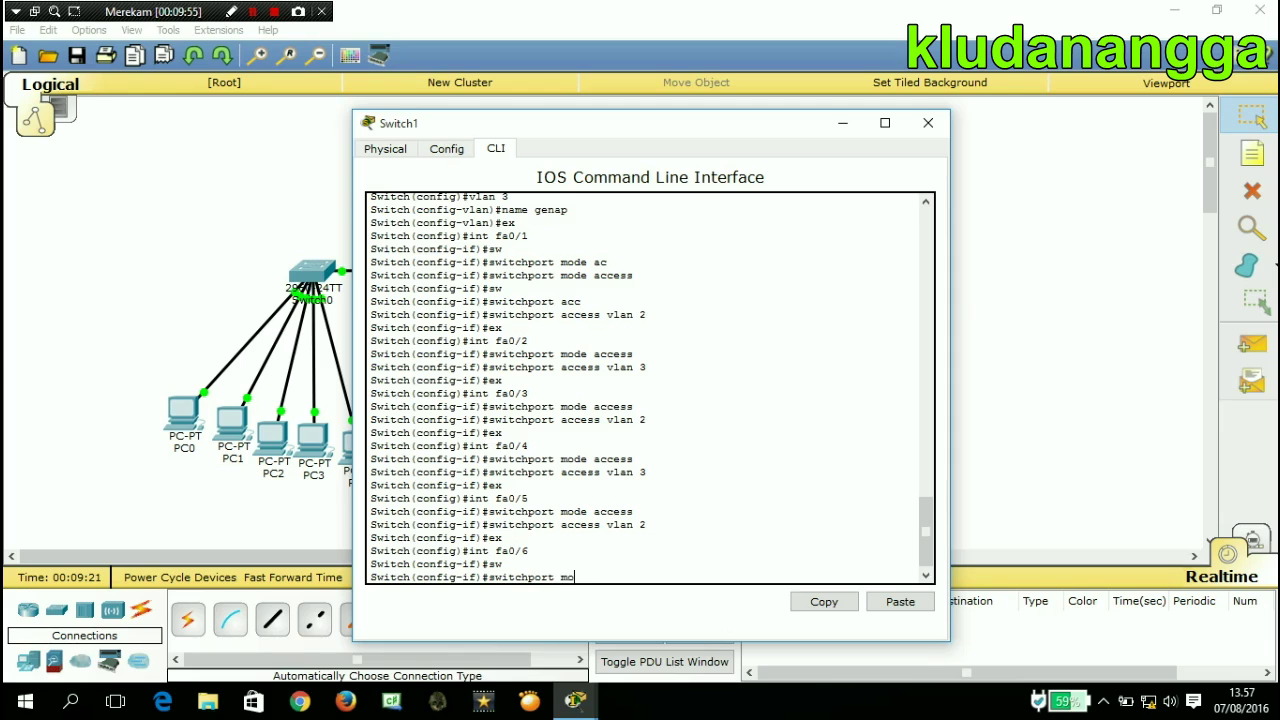
text(de tr)
key(Tab)
Remove VLAN 1 from the allowed VLANs of Switch1's trunk fa0/6, exit the interface configuration and close Switch1's window.
text(sw)
key(Tab)
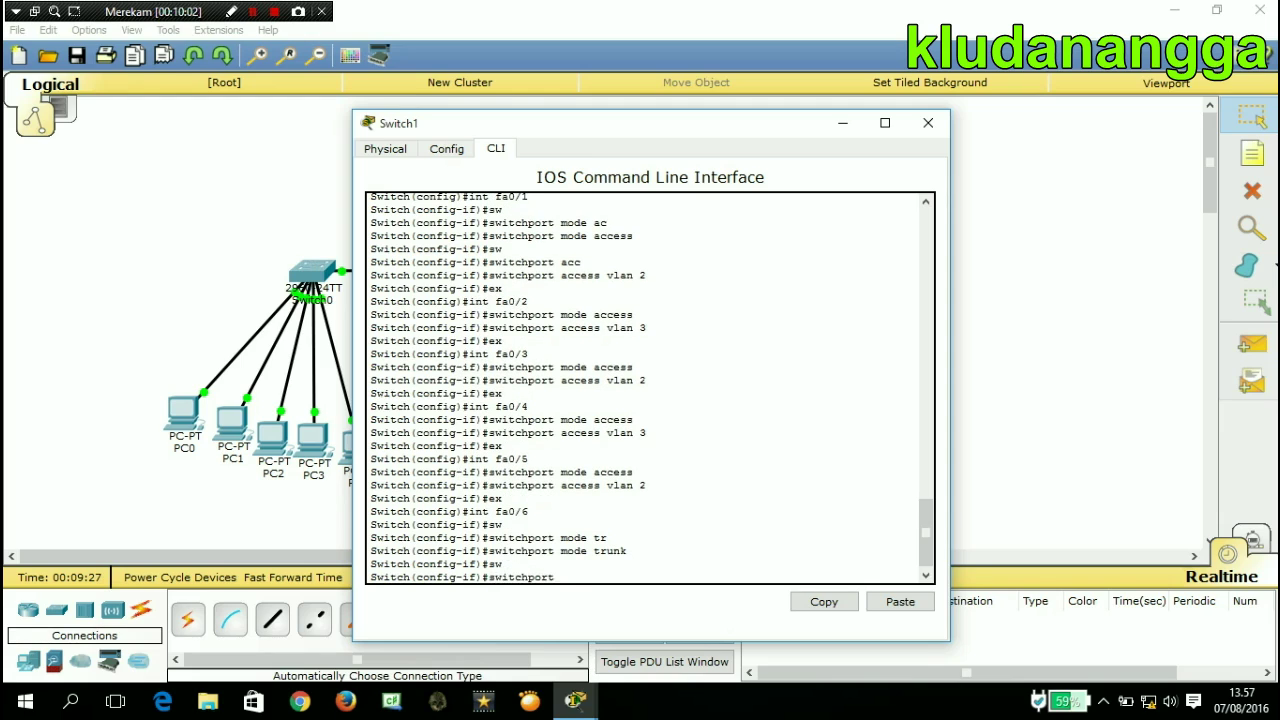
text(tr)
key(Tab)
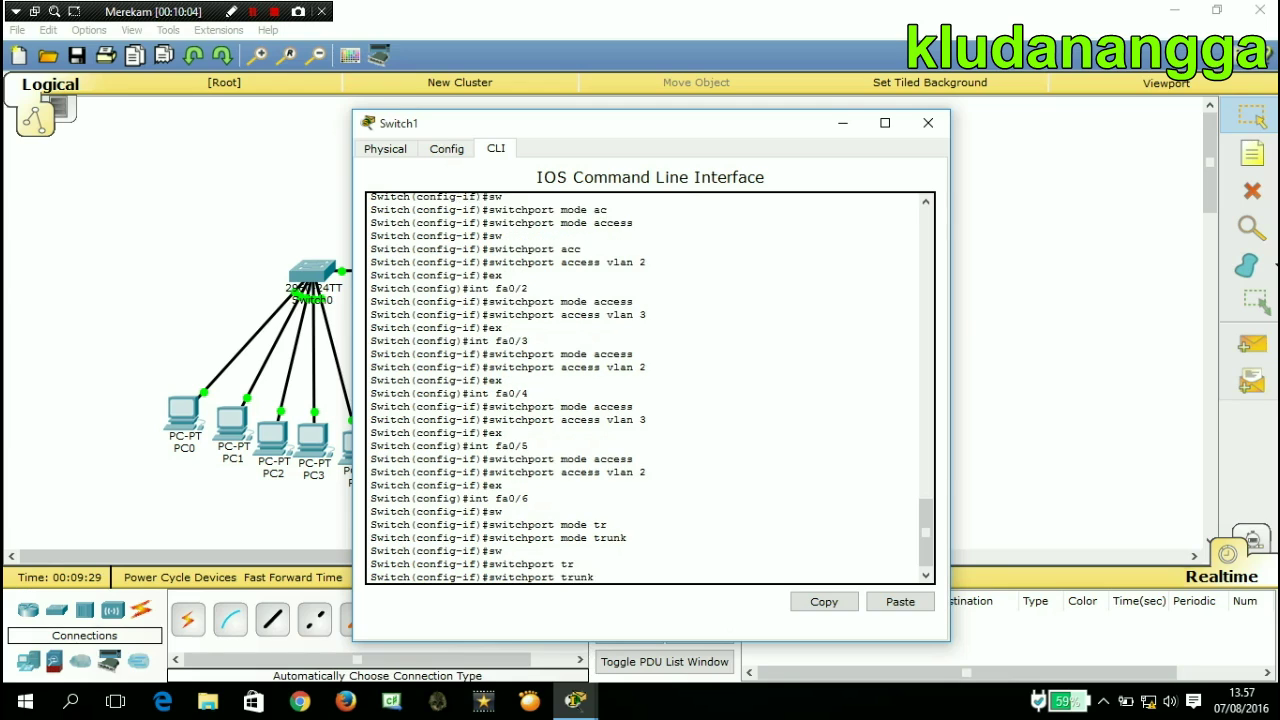
text(all)
key(Tab)
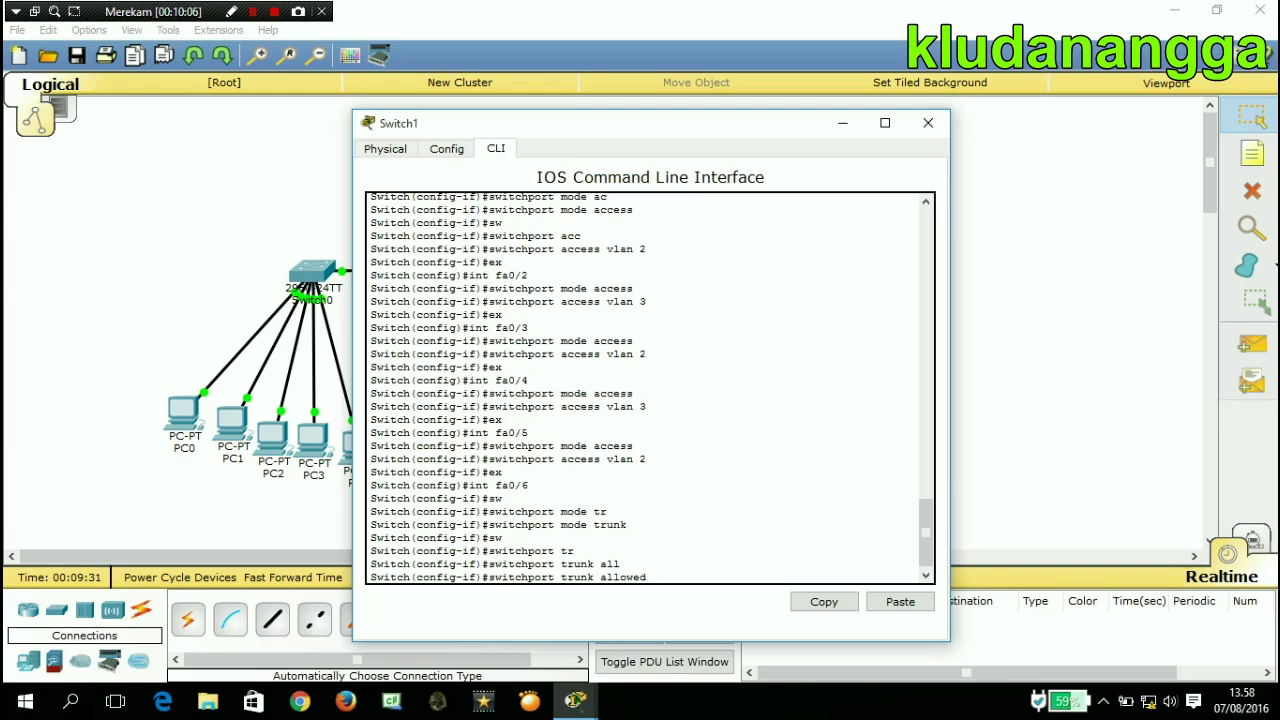
text(vlan remove 1)
key(Return)
text(e)
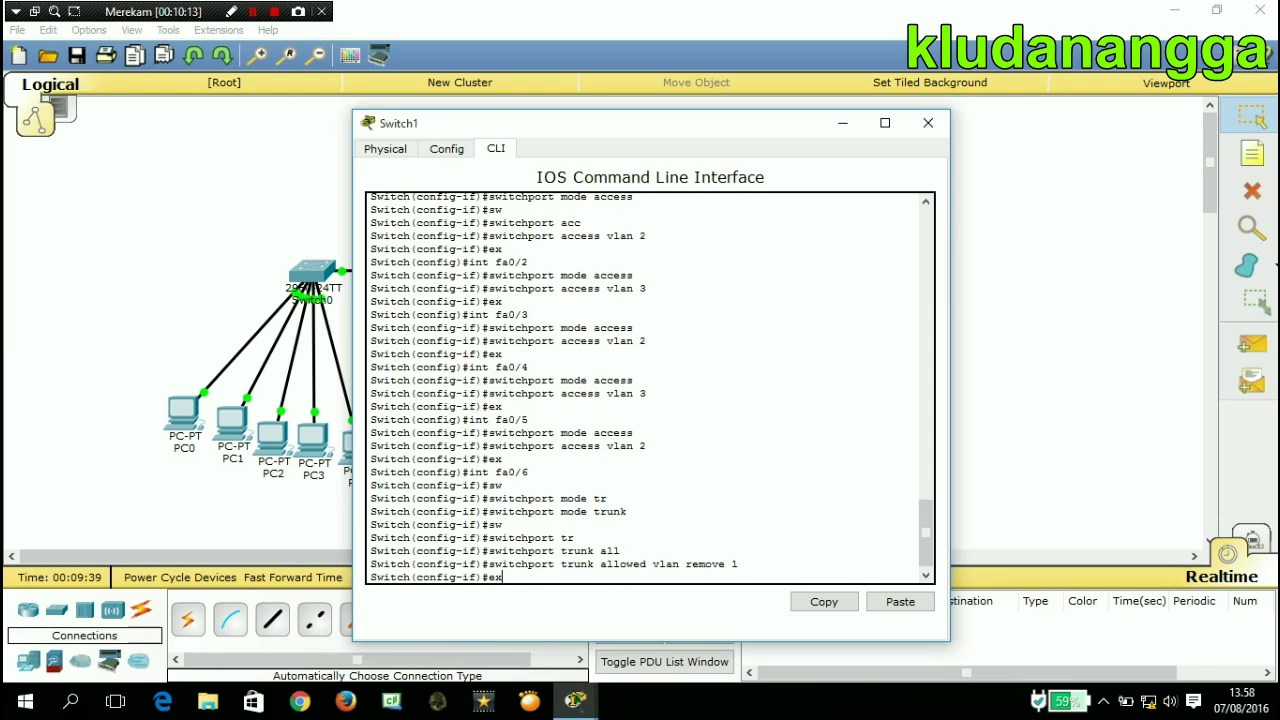
text(x)
key(Return)
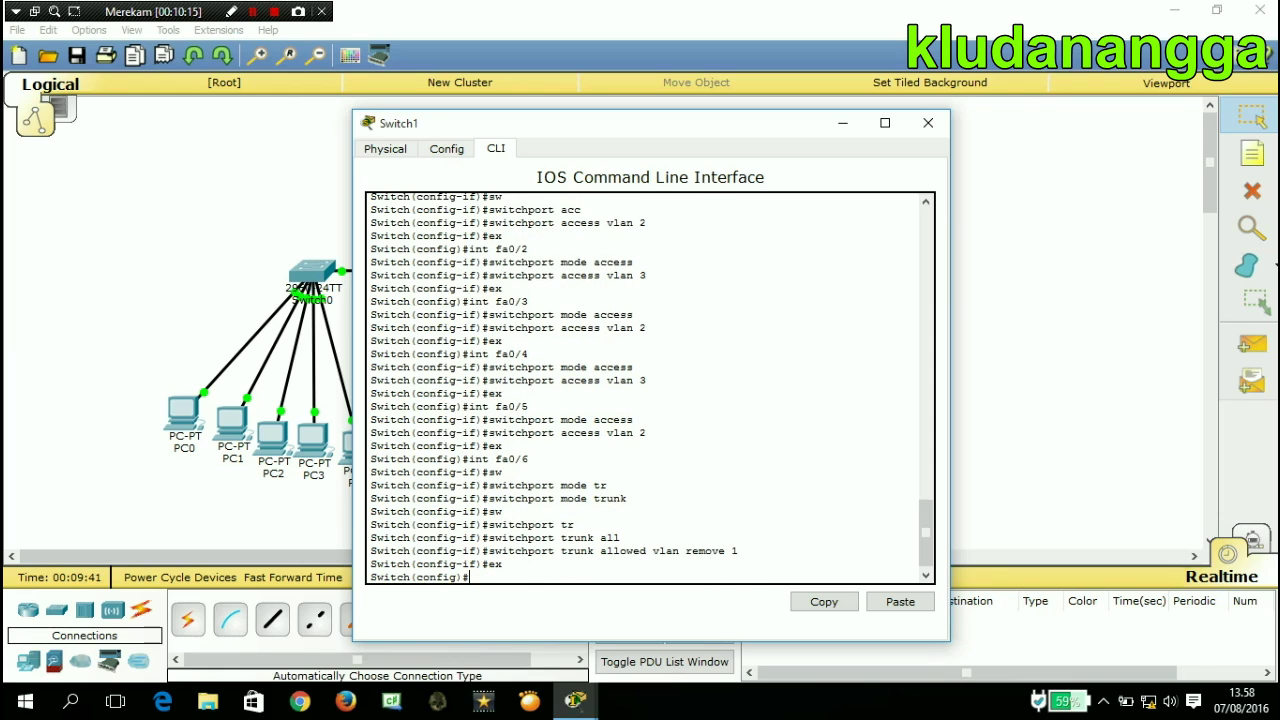
click(928, 122)
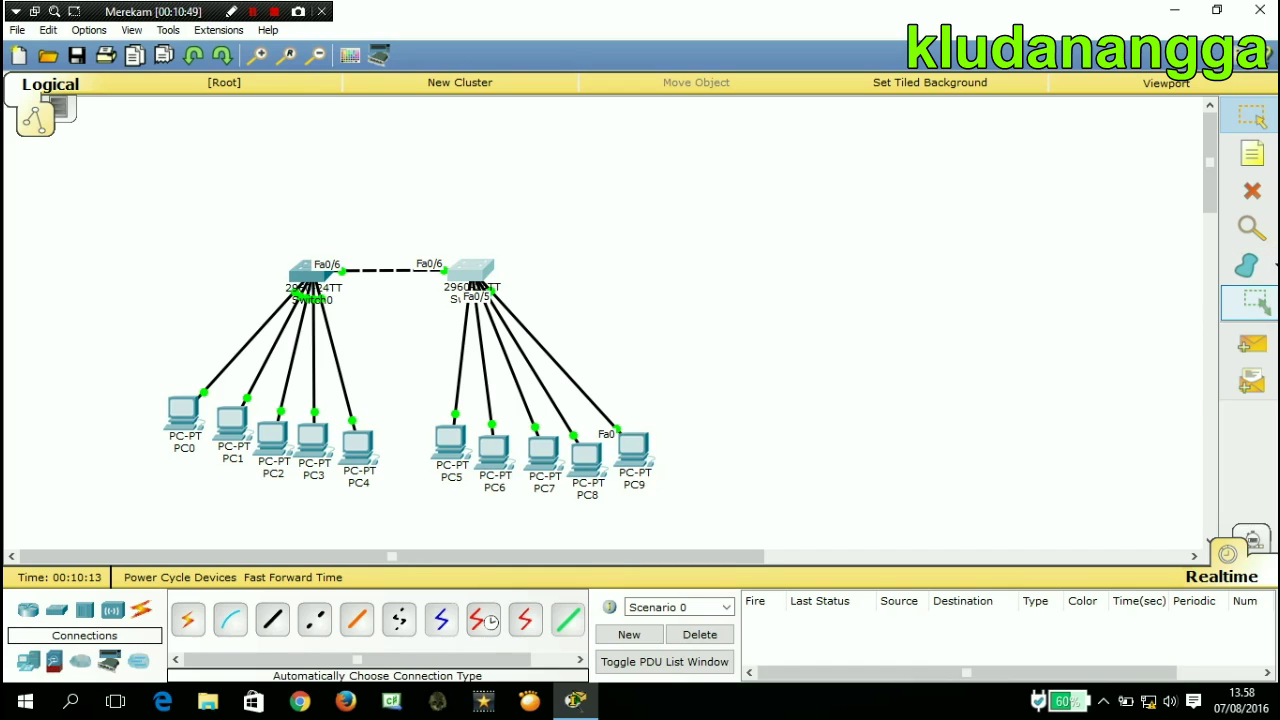
Test connectivity within each VLAN on Switch0 by sending simple PDUs from PC0 to PC2 and from PC1 to PC3.
click(1252, 343)
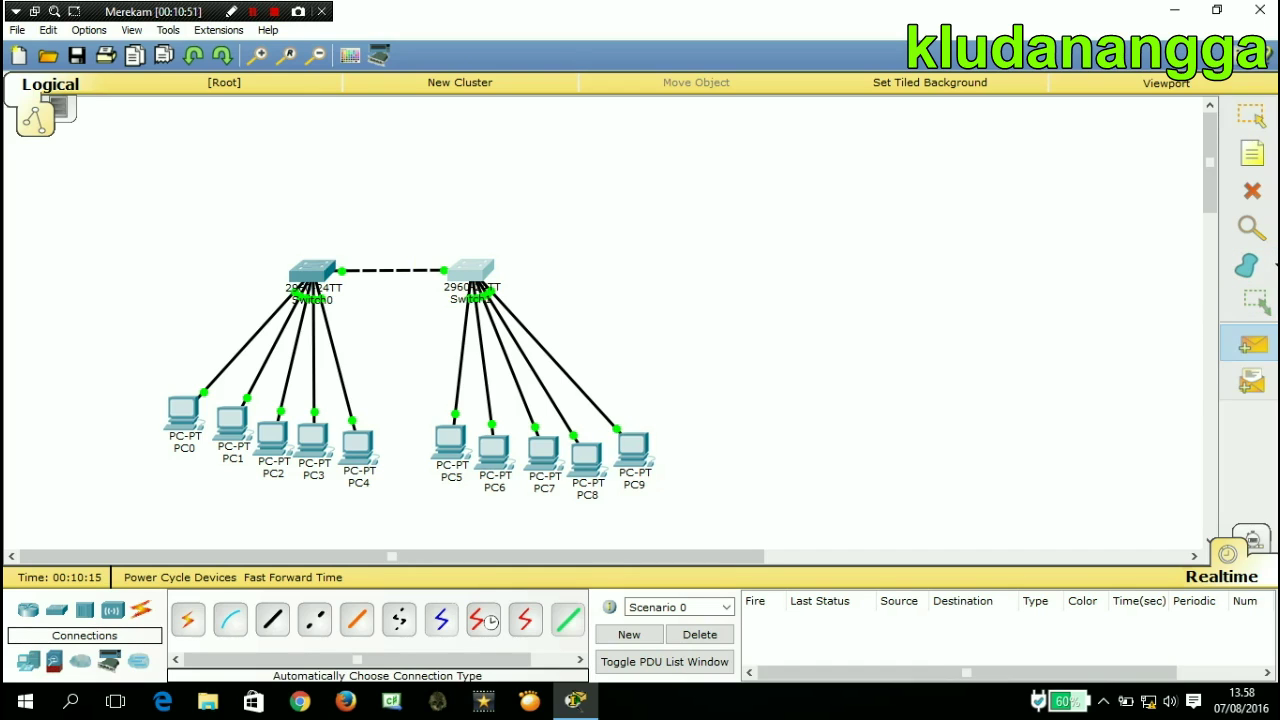
click(184, 410)
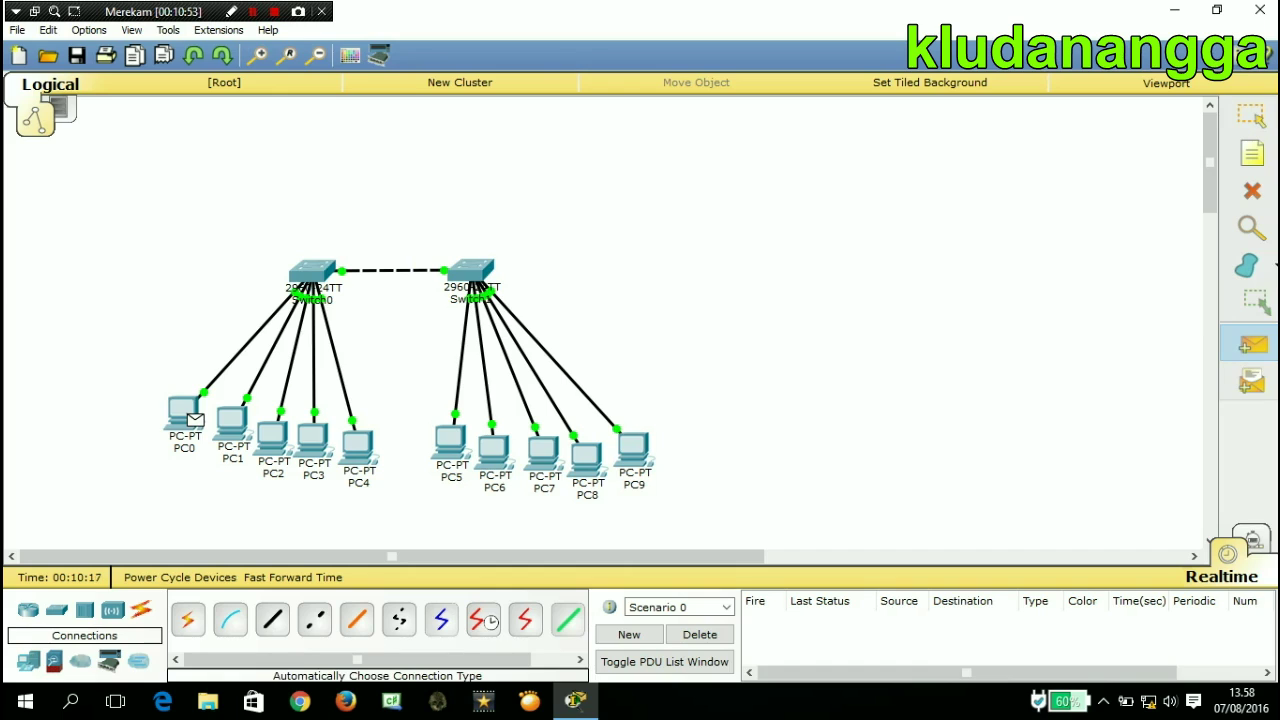
click(273, 438)
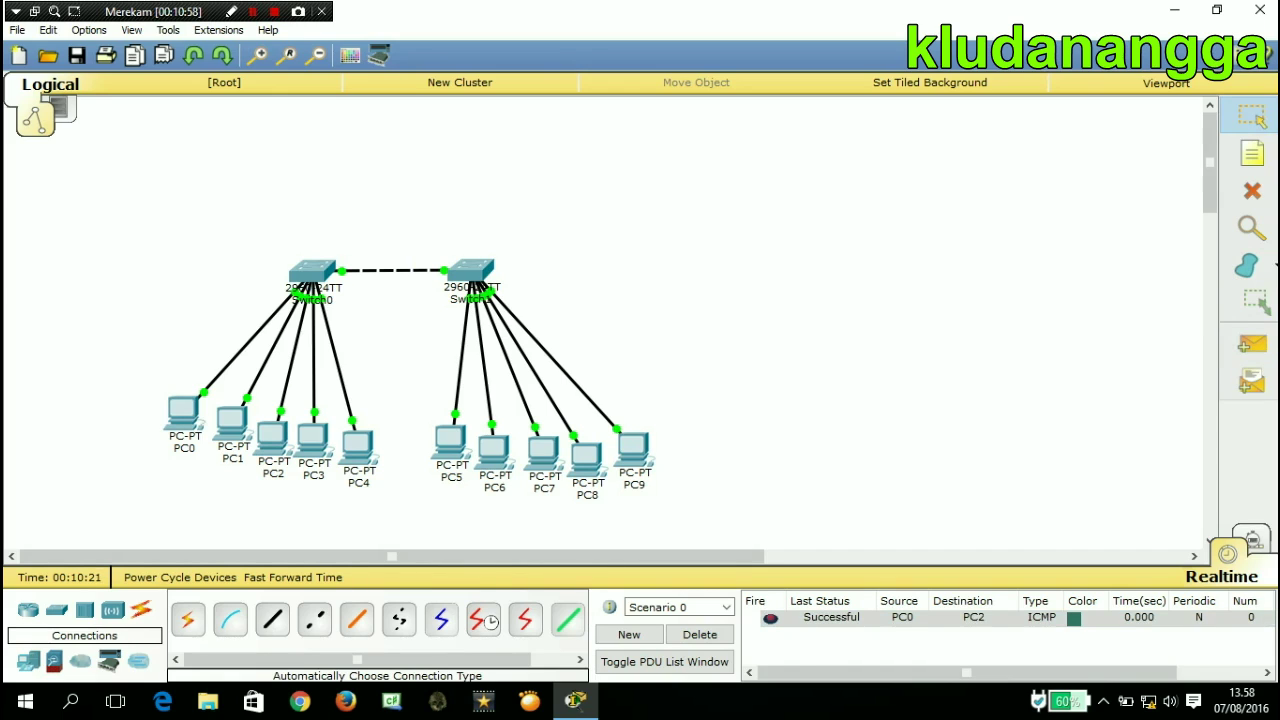
key(p)
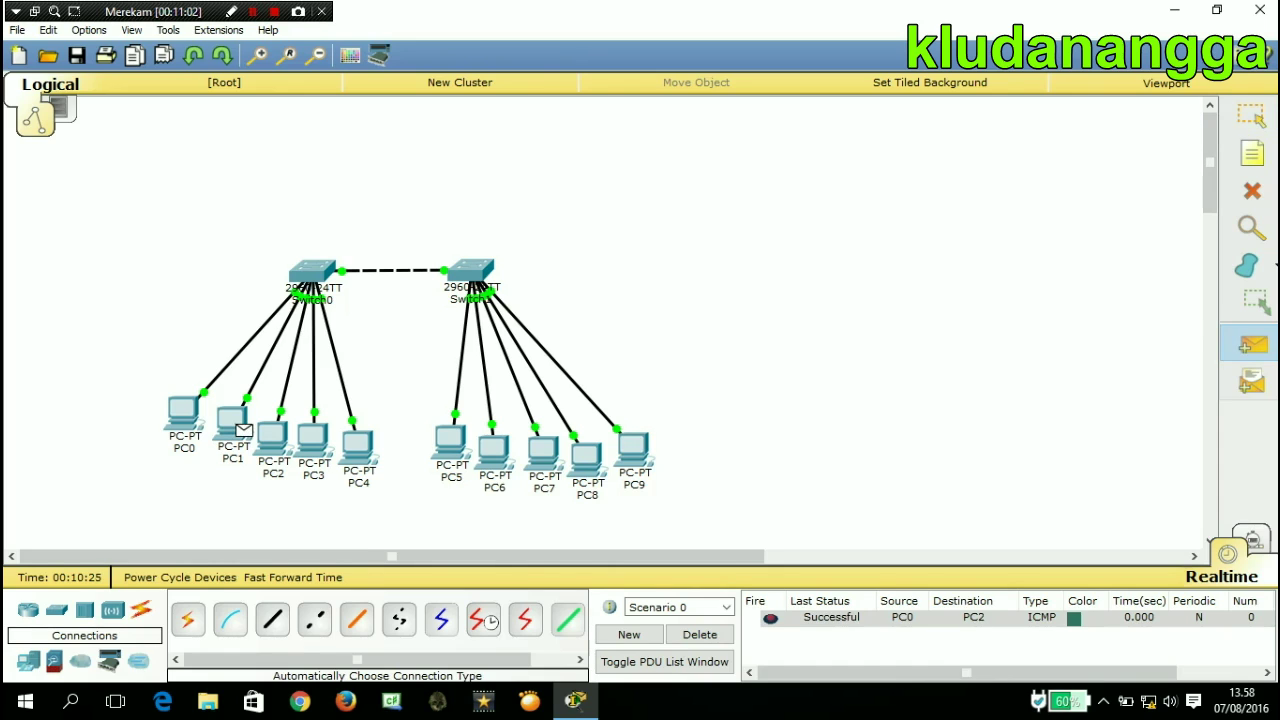
click(312, 438)
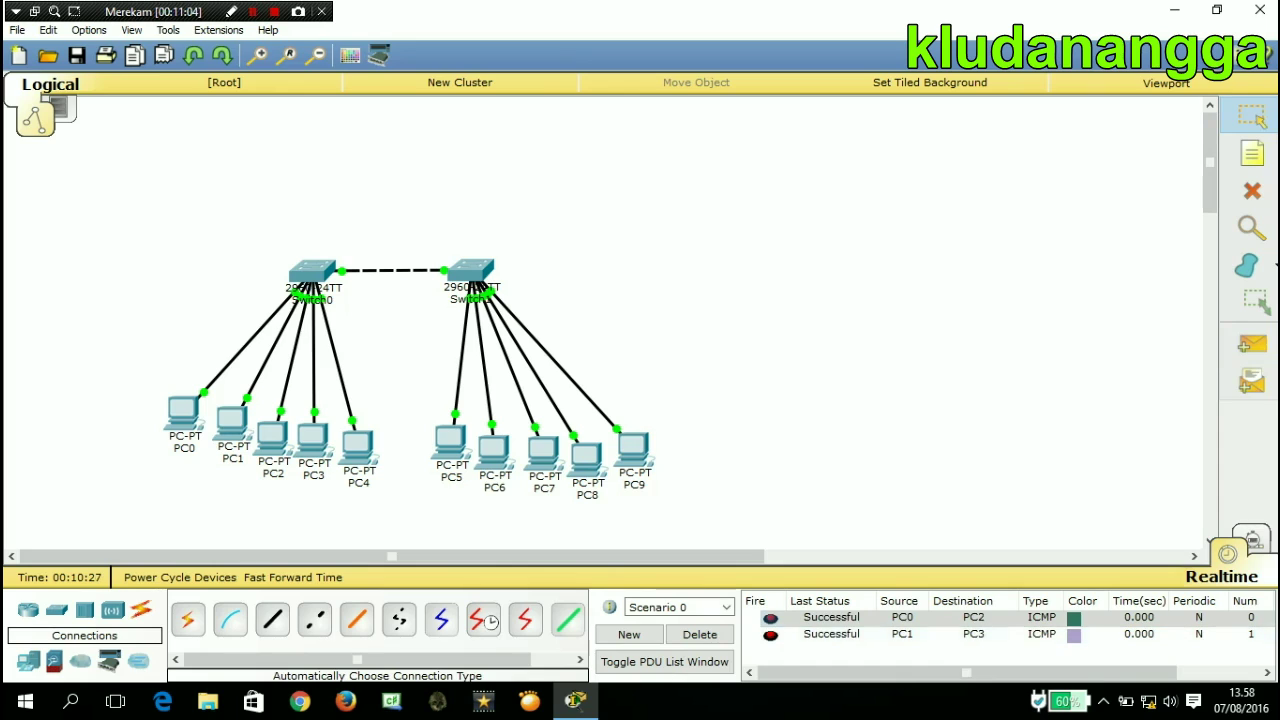
Send a simple PDU from PC4 to PC2, and delete Scenario 0's PDU tests.
click(1252, 343)
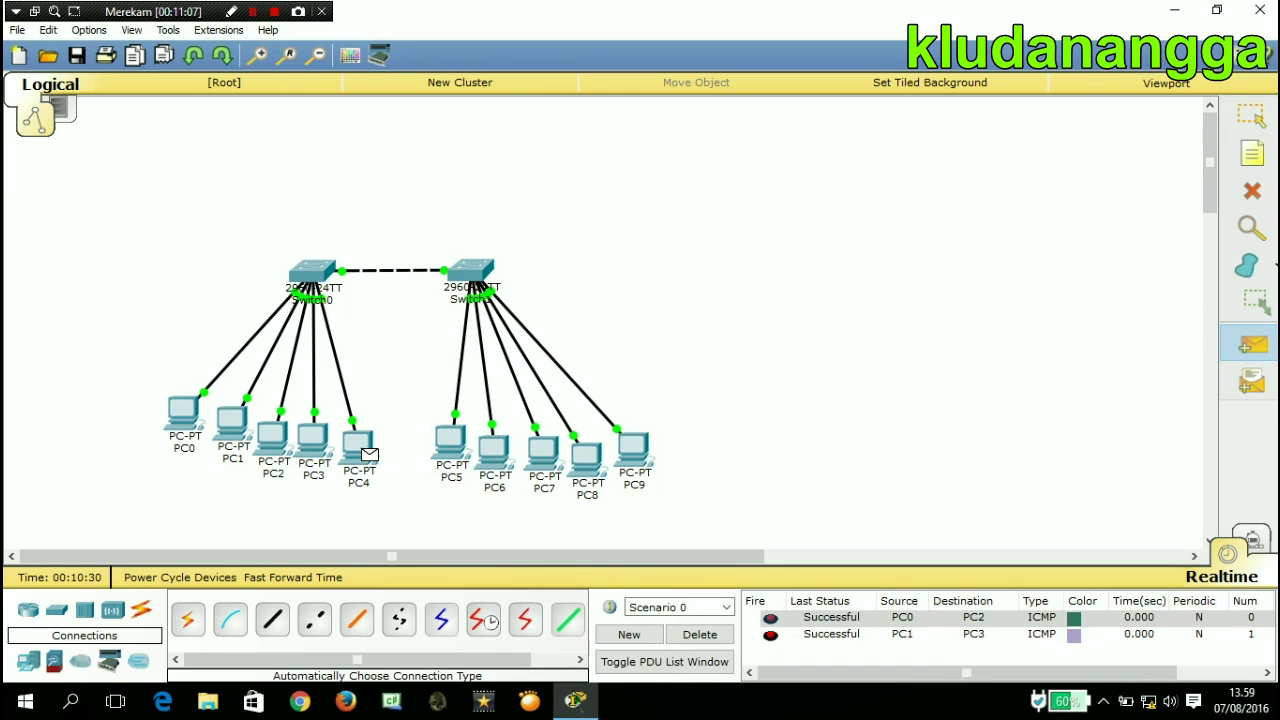
click(365, 452)
click(272, 437)
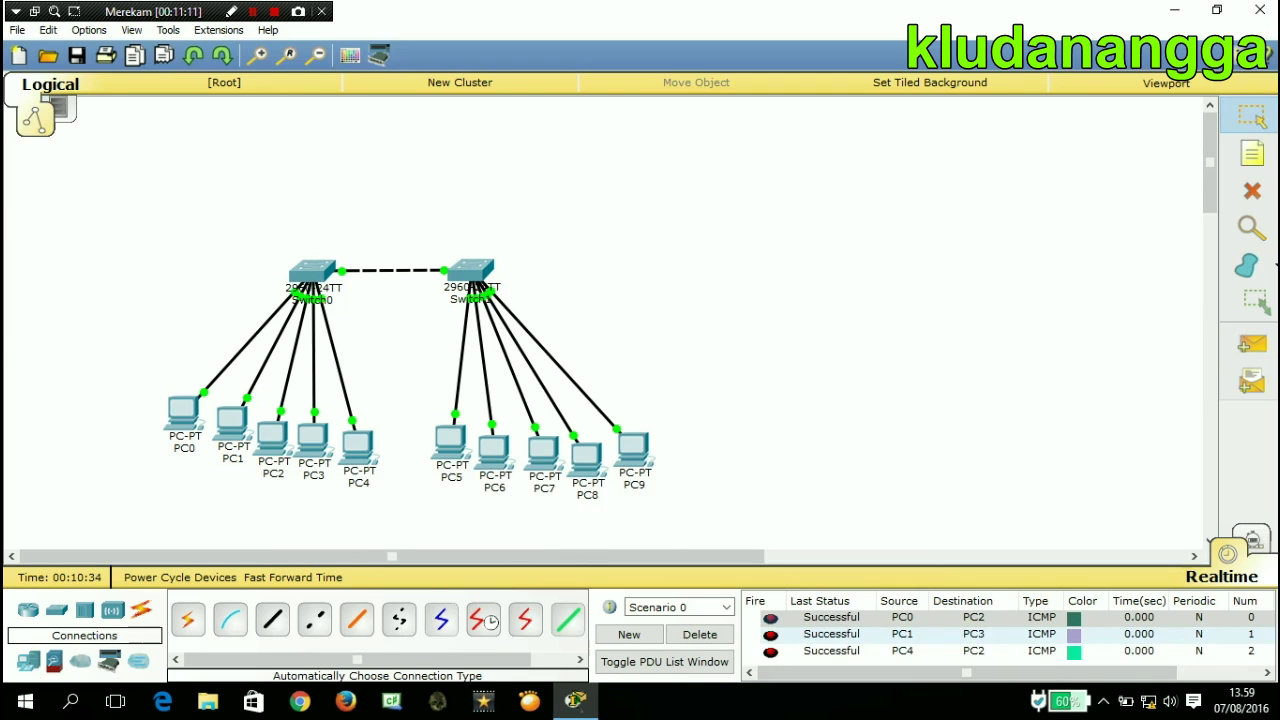
click(830, 634)
click(700, 634)
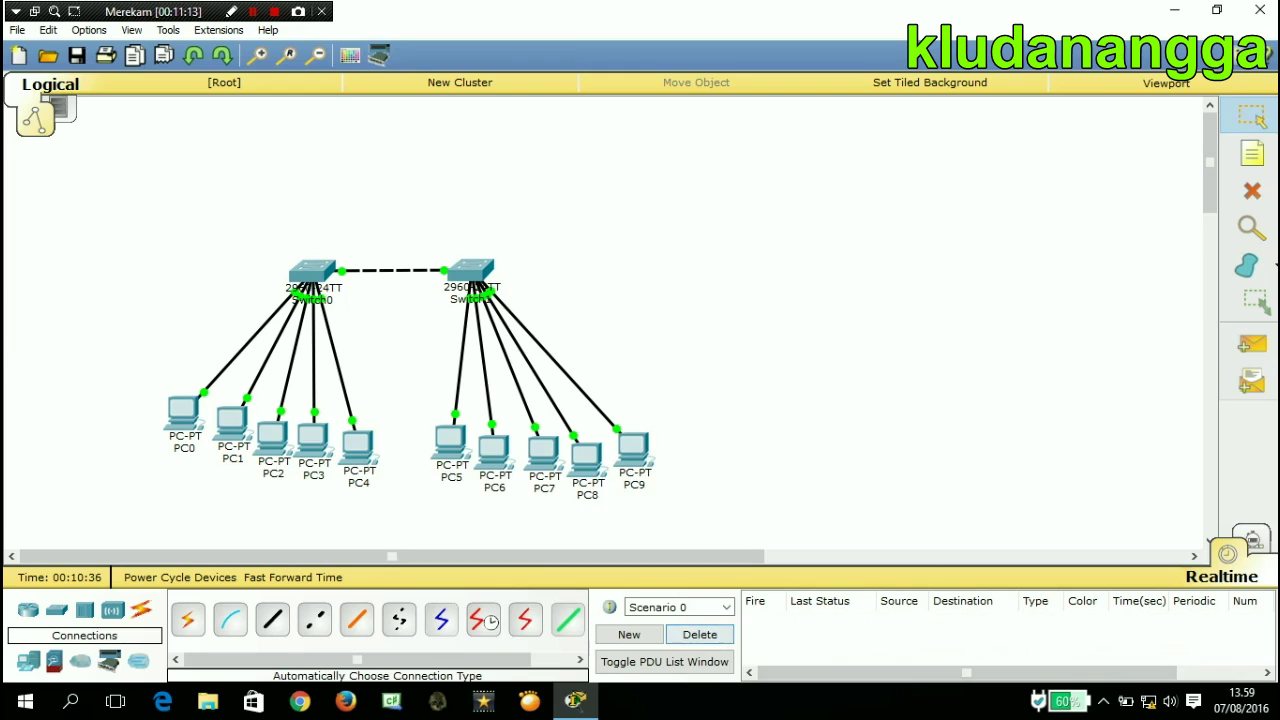
Test connectivity within each VLAN on Switch1 by sending simple PDUs from PC5 to PC7 and from PC6 to PC8.
click(1250, 344)
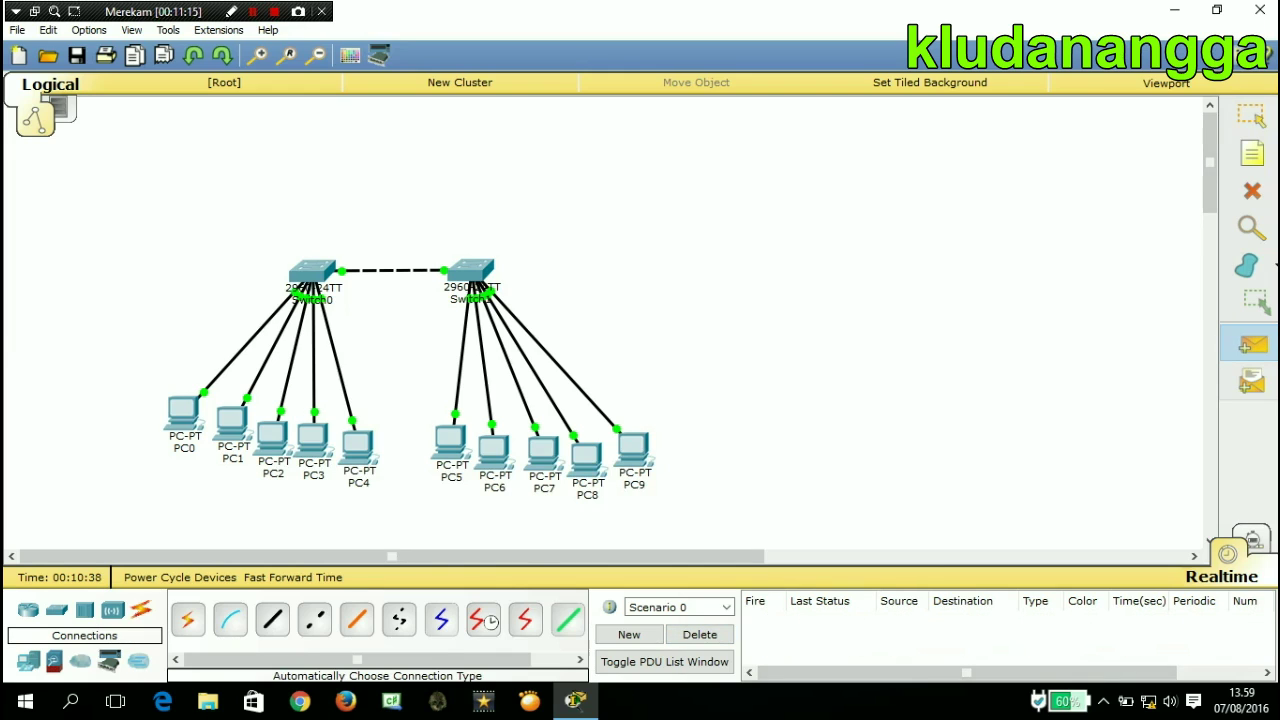
click(450, 440)
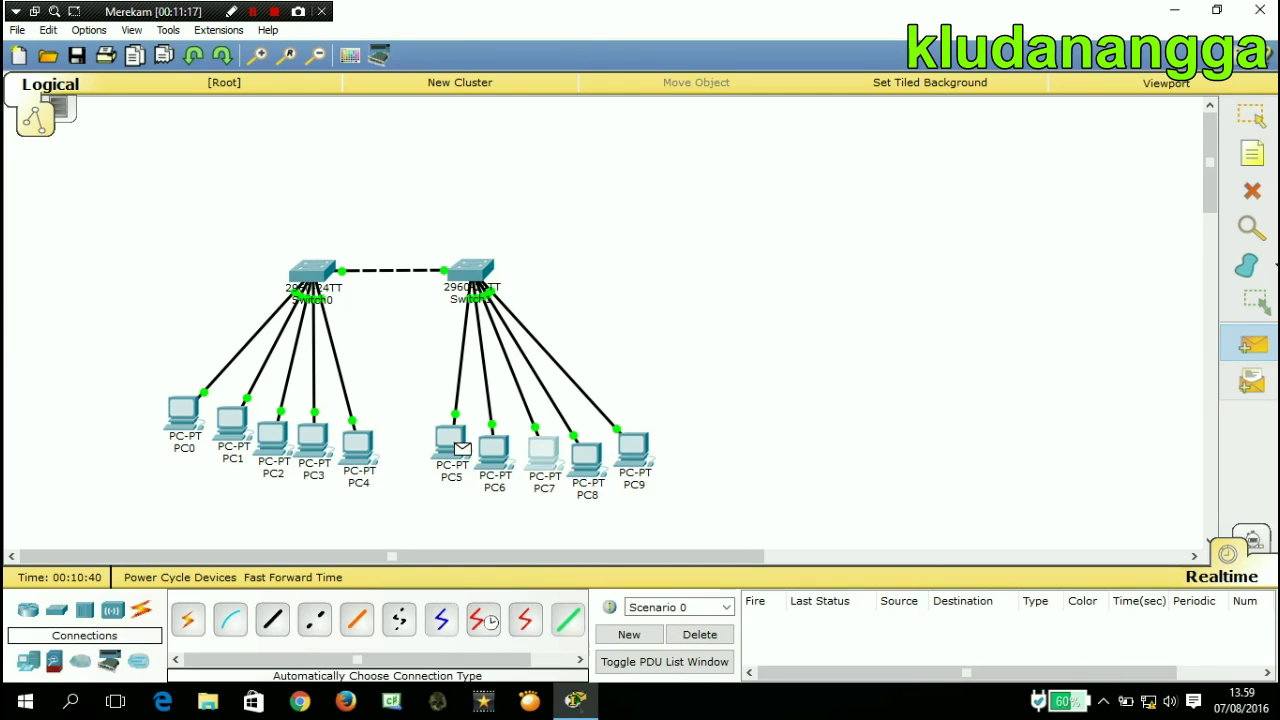
click(543, 452)
click(1252, 344)
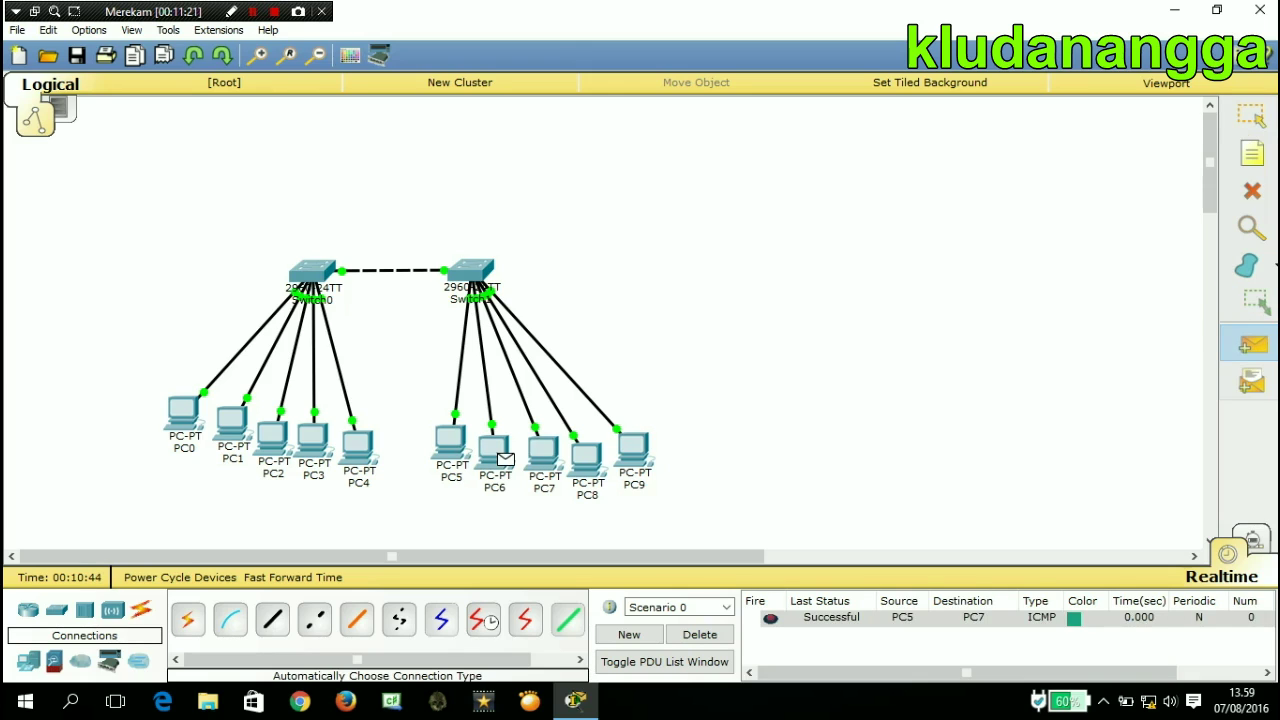
click(494, 450)
click(587, 455)
Send a simple PDU from PC9 to PC5, and delete Scenario 0's PDU tests.
click(1252, 344)
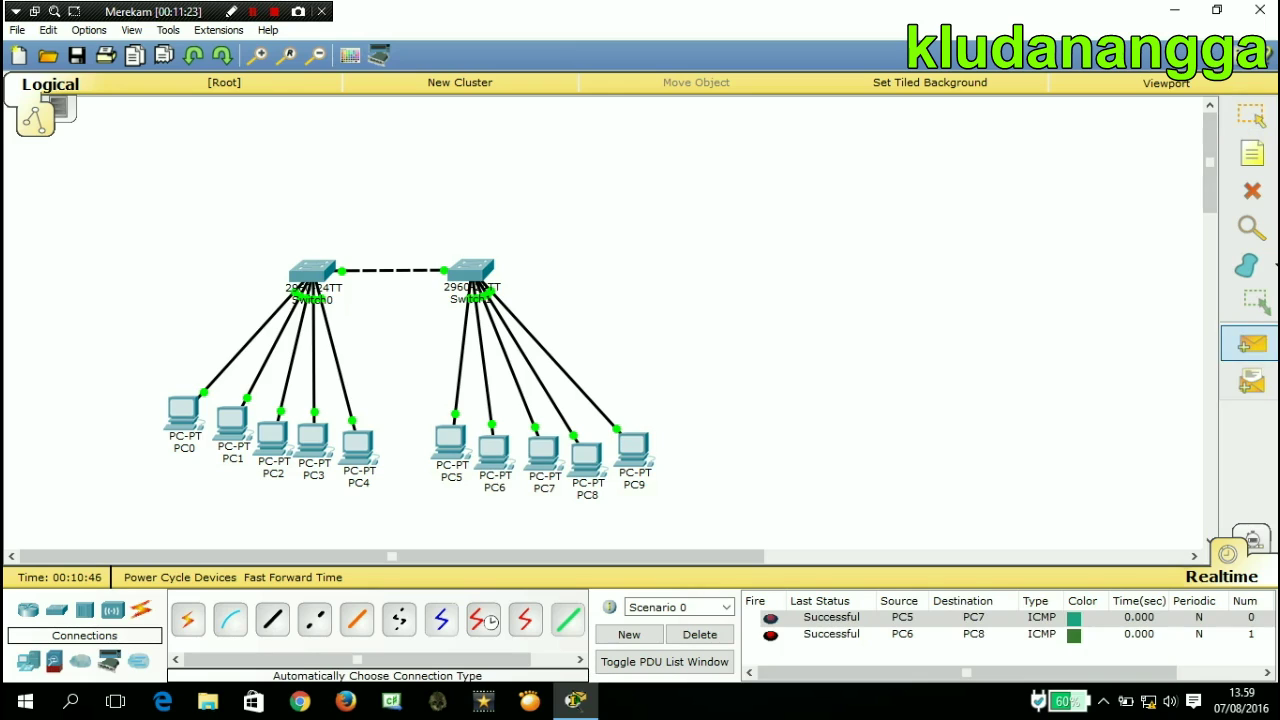
click(634, 450)
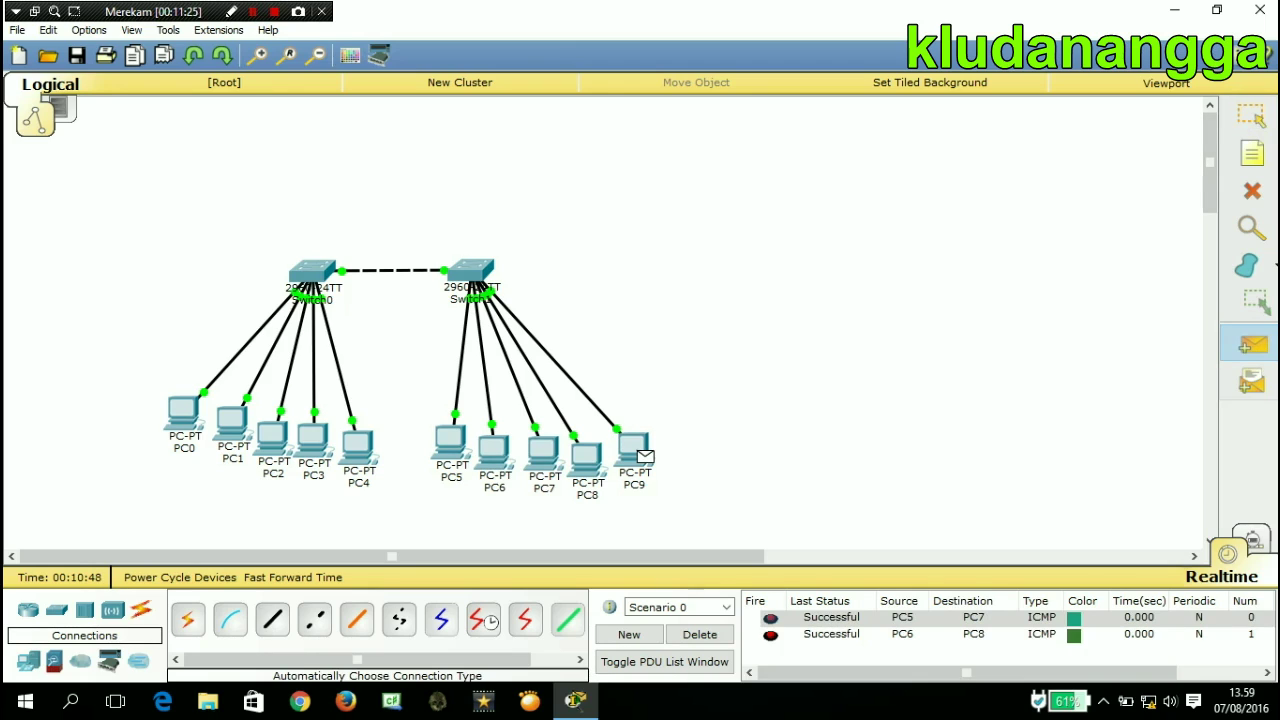
click(450, 440)
click(831, 617)
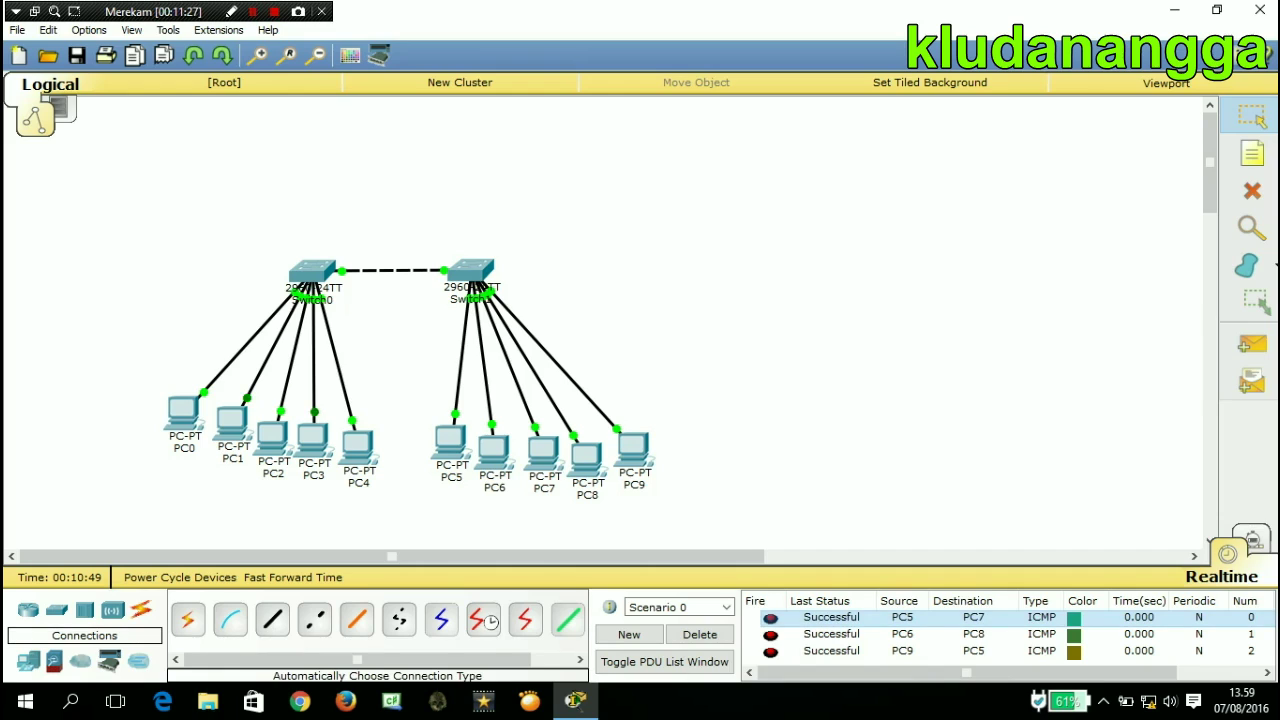
click(700, 634)
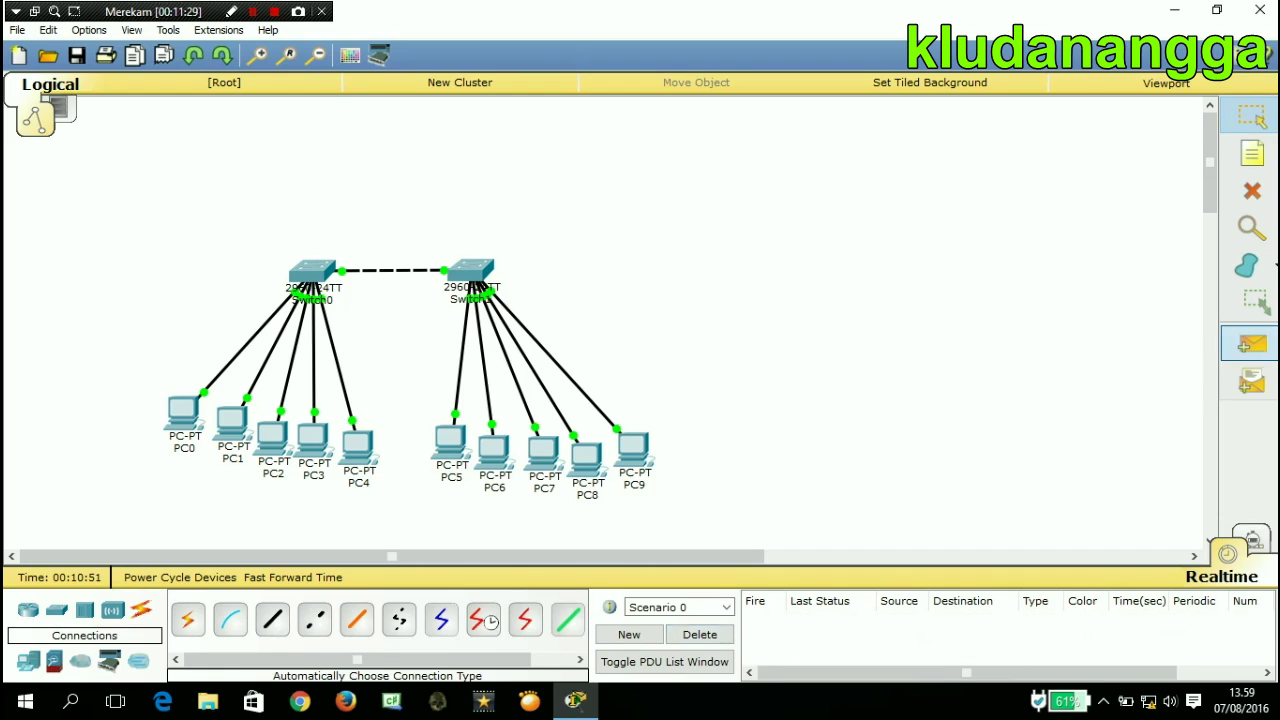
Test connectivity between the two VLANs on Switch1 by sending simple PDUs from PC9 to PC8 and from PC7 to PC6.
click(1252, 344)
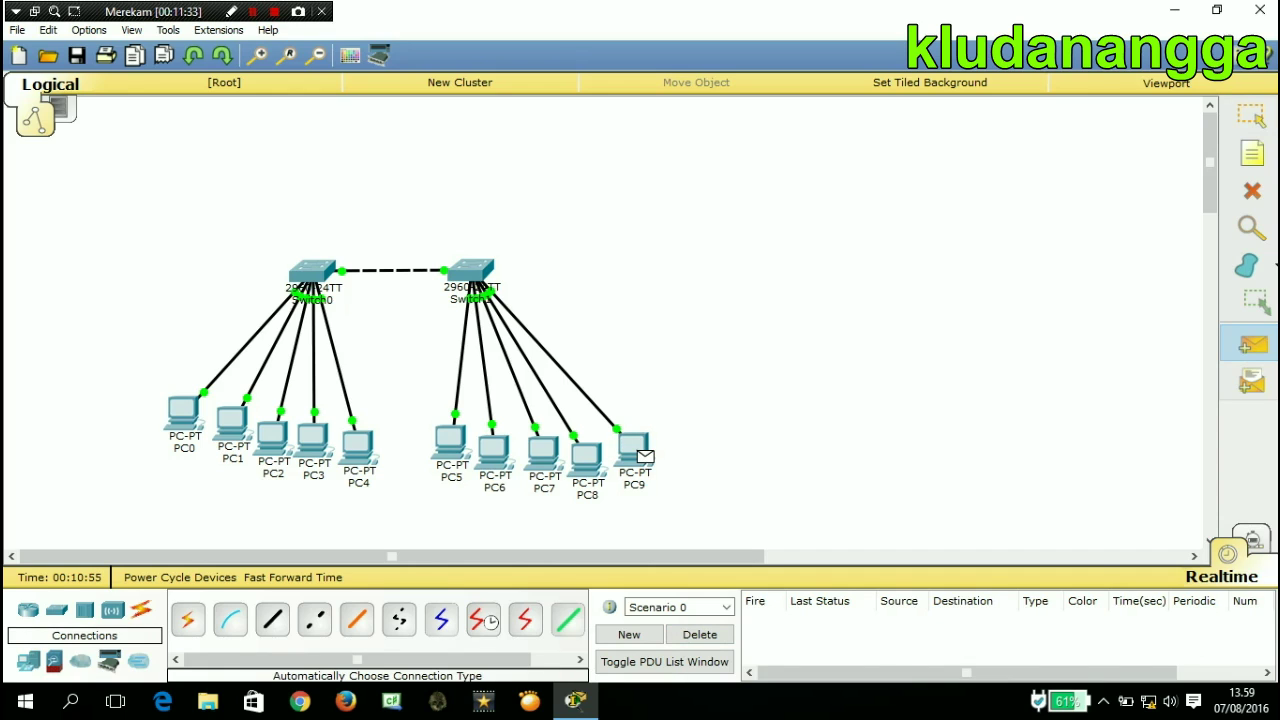
mouse_move(644, 457)
click(586, 458)
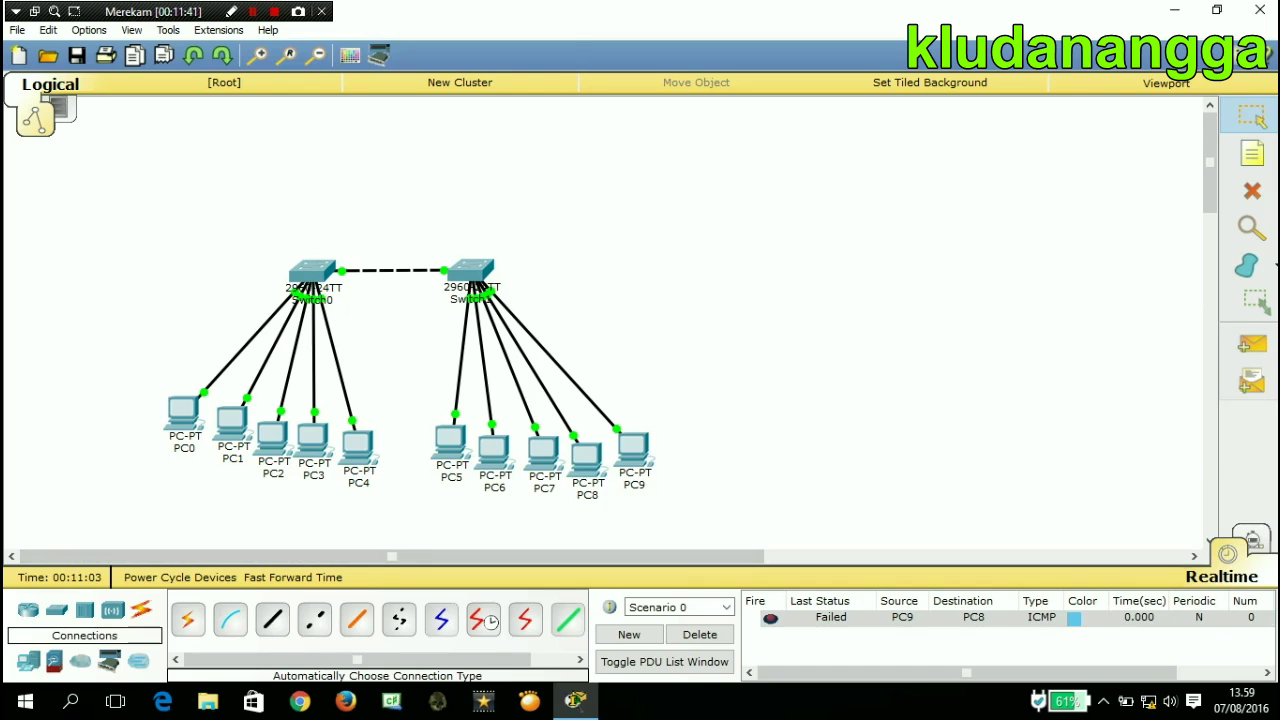
key(p)
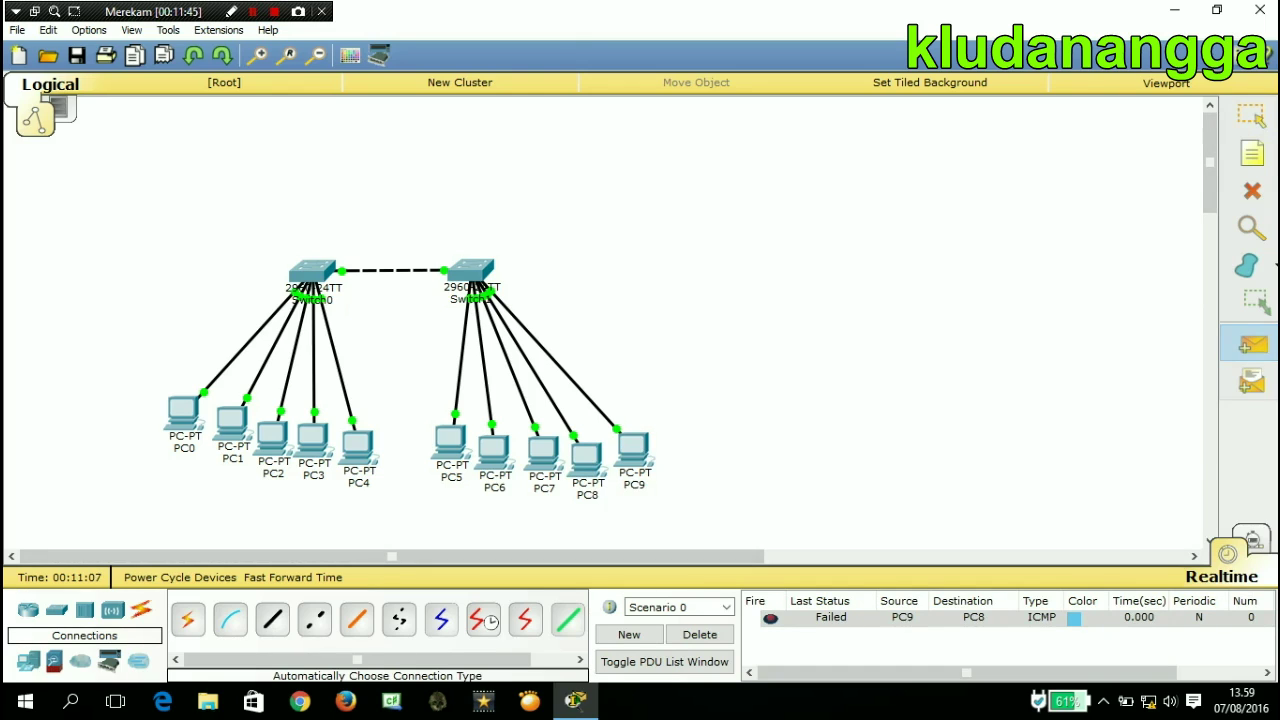
click(493, 450)
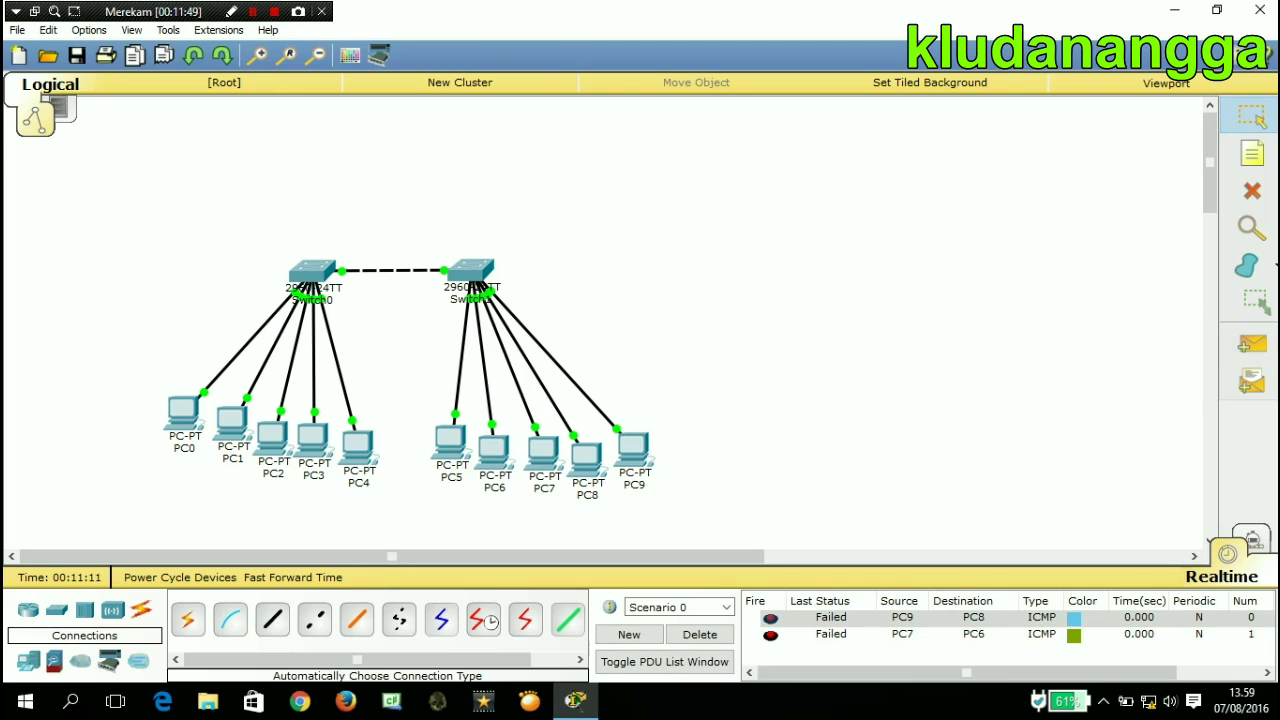
Send a simple PDU from PC5 to PC8, and delete Scenario 0's PDU tests.
click(1252, 344)
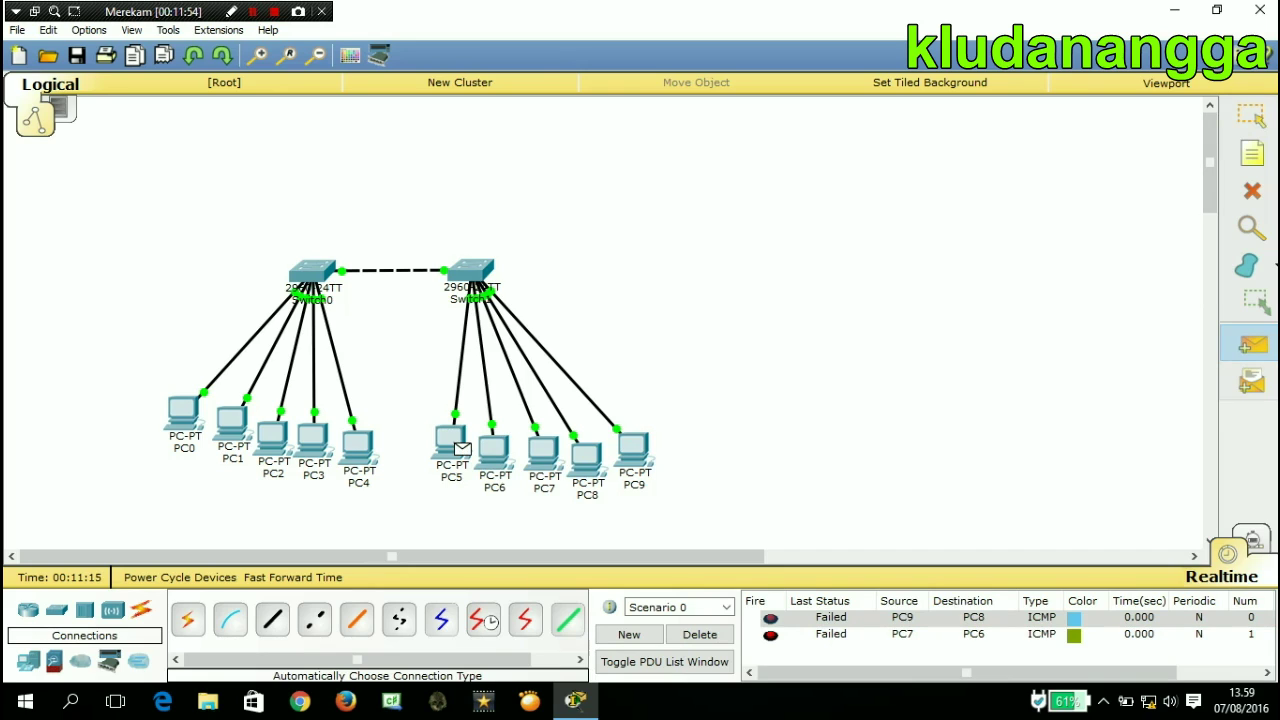
click(452, 440)
click(587, 456)
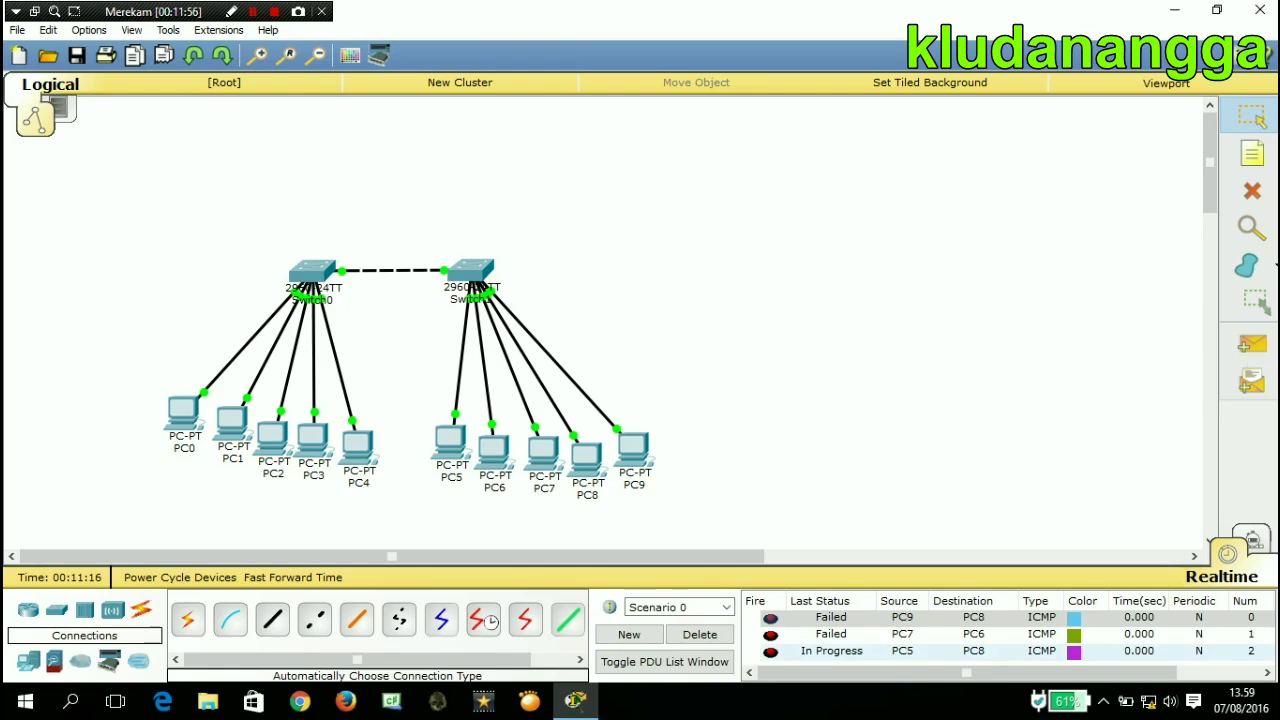
click(700, 634)
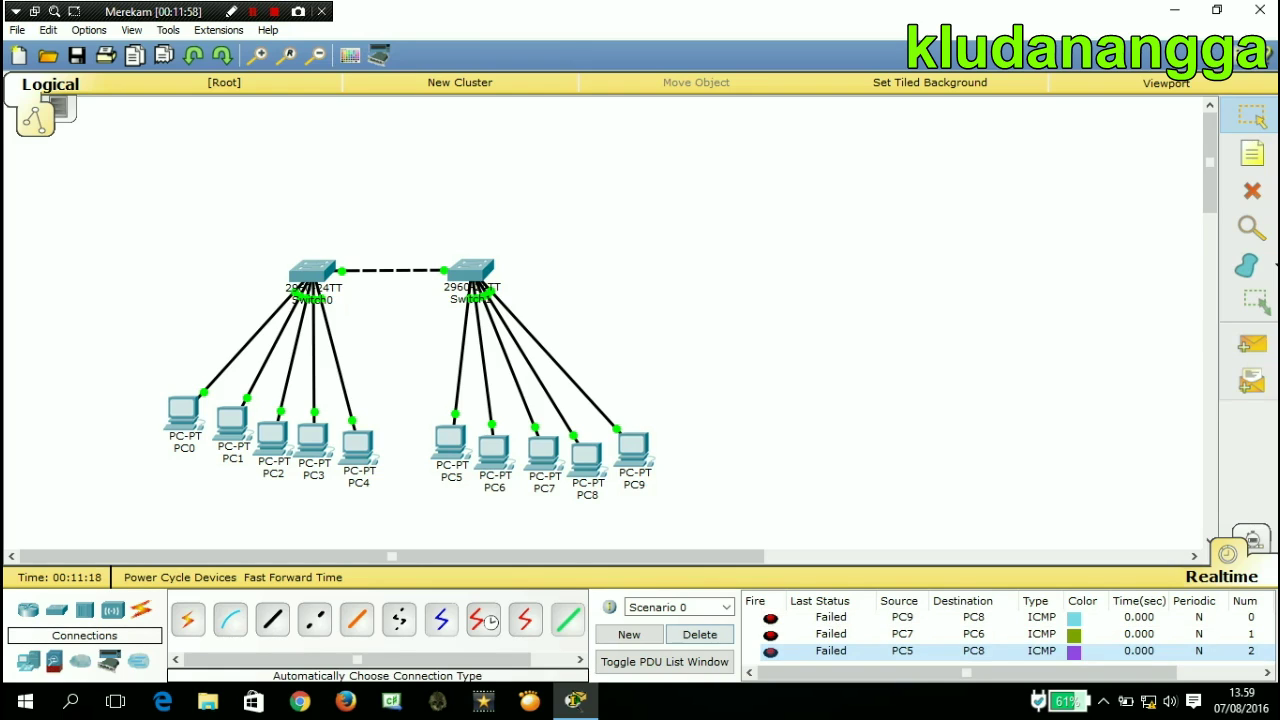
Test connectivity between the two VLANs on Switch0 by sending simple PDUs from PC4 to PC3 and from PC2 to PC1.
click(1252, 343)
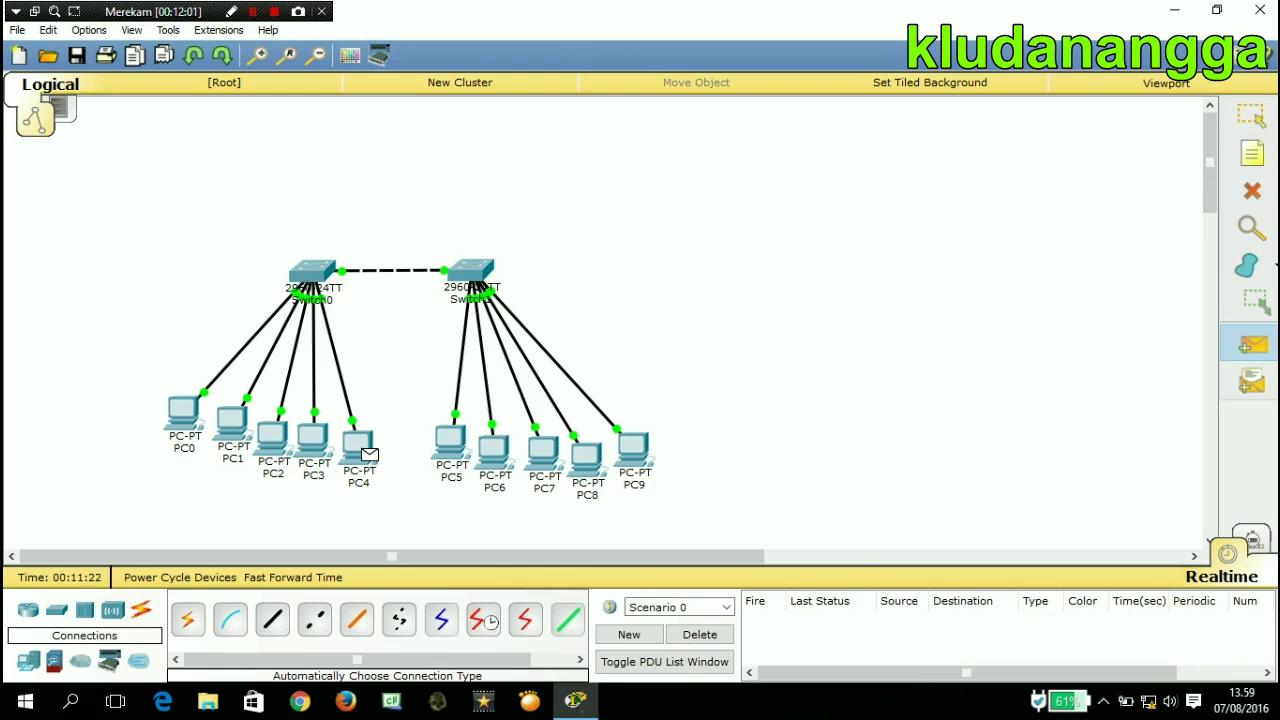
click(366, 453)
click(313, 440)
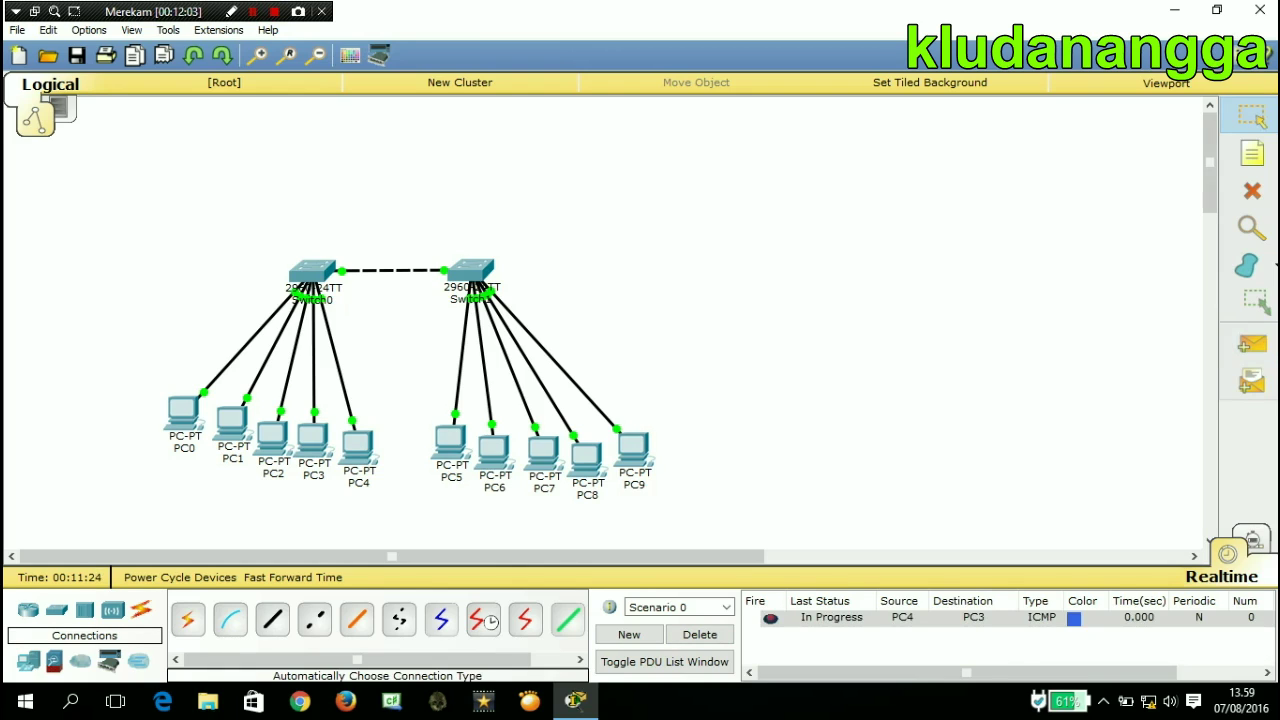
click(1252, 343)
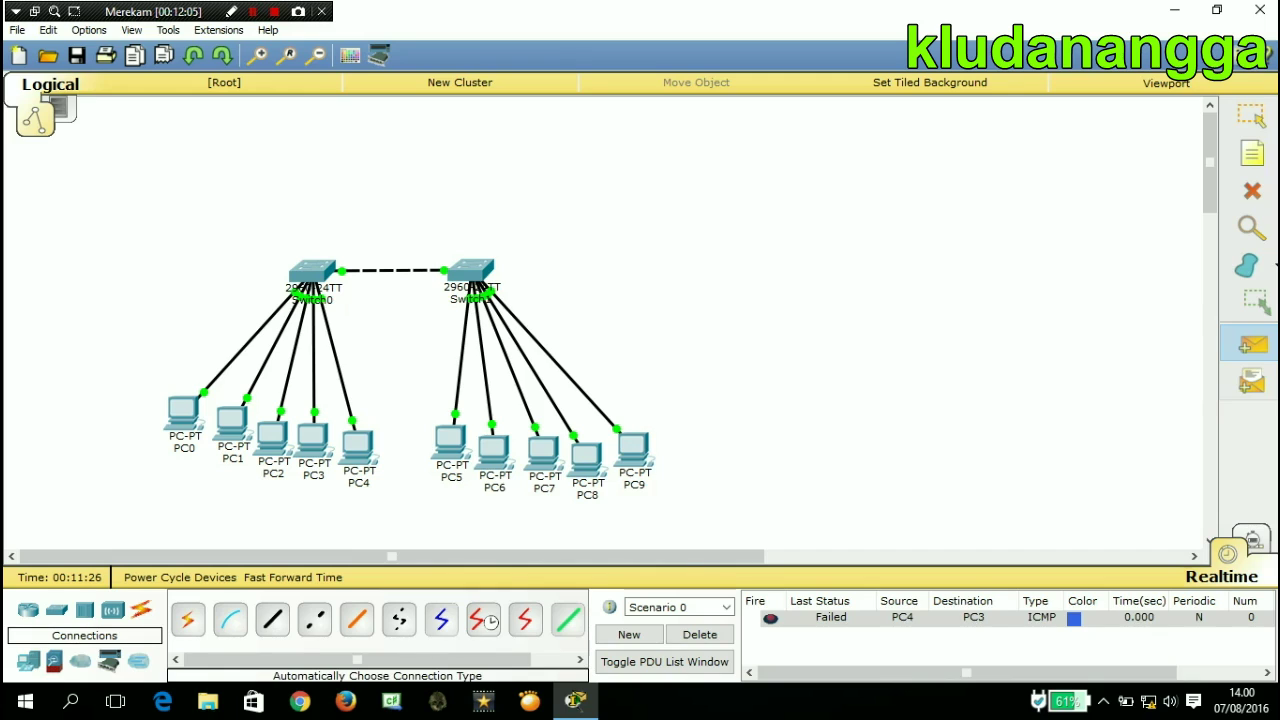
click(272, 438)
click(232, 422)
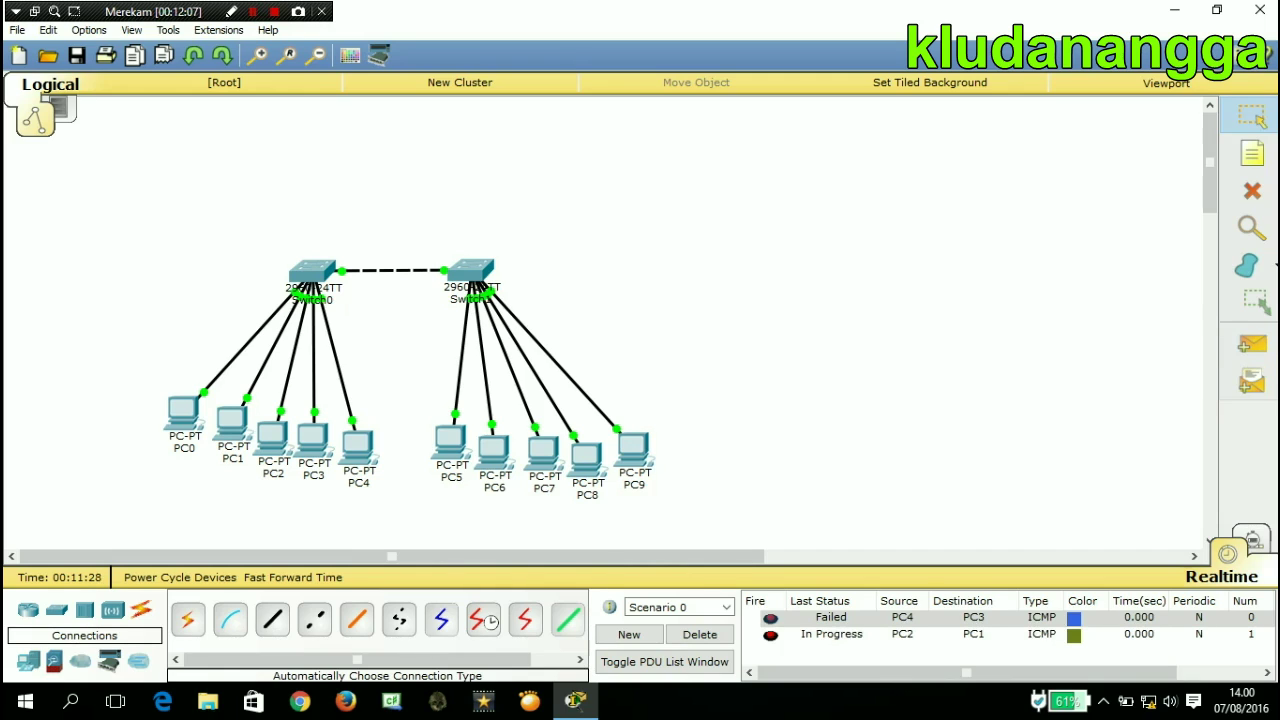
Send a simple PDU from PC0 to PC3, and delete Scenario 0's PDU tests.
click(1252, 343)
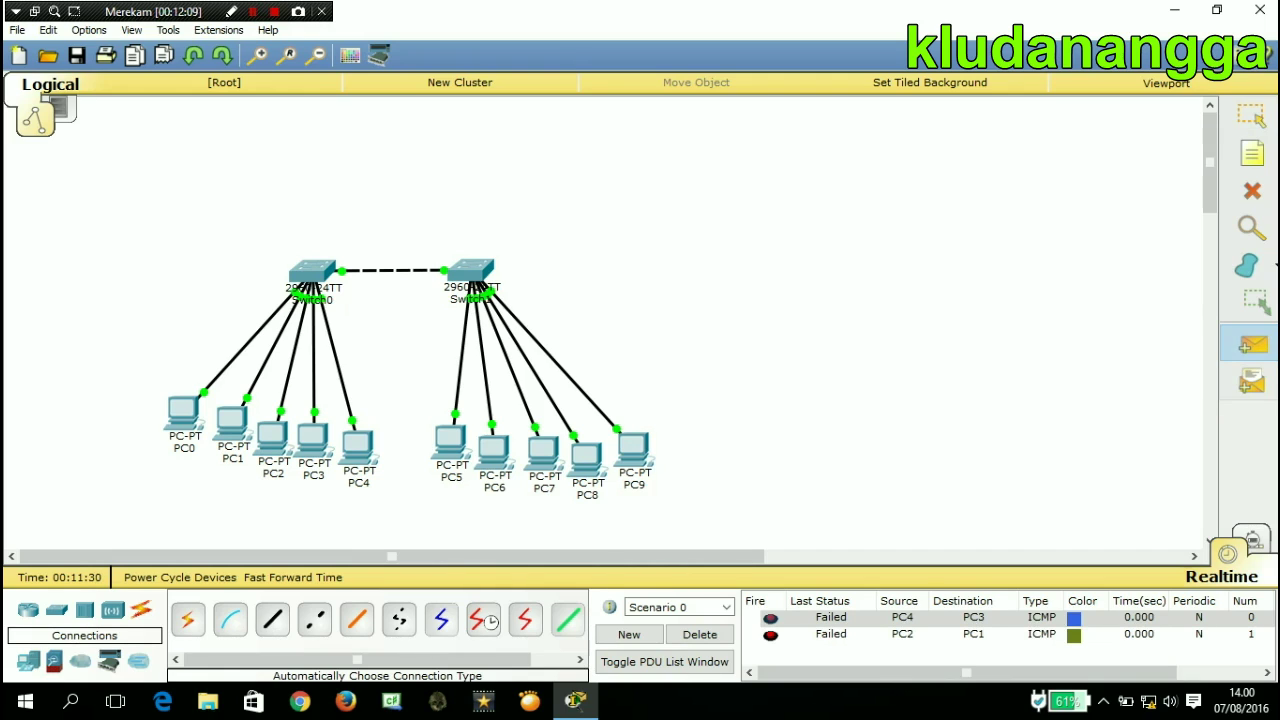
click(184, 413)
click(313, 437)
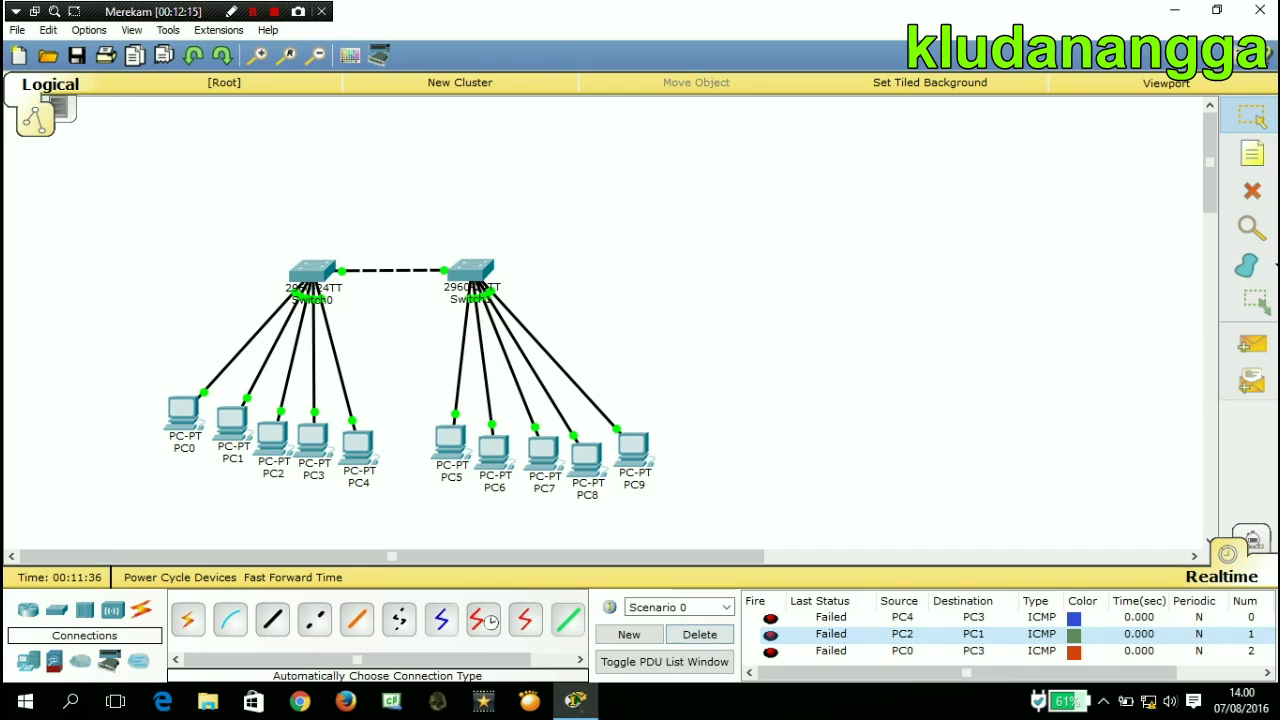
click(700, 634)
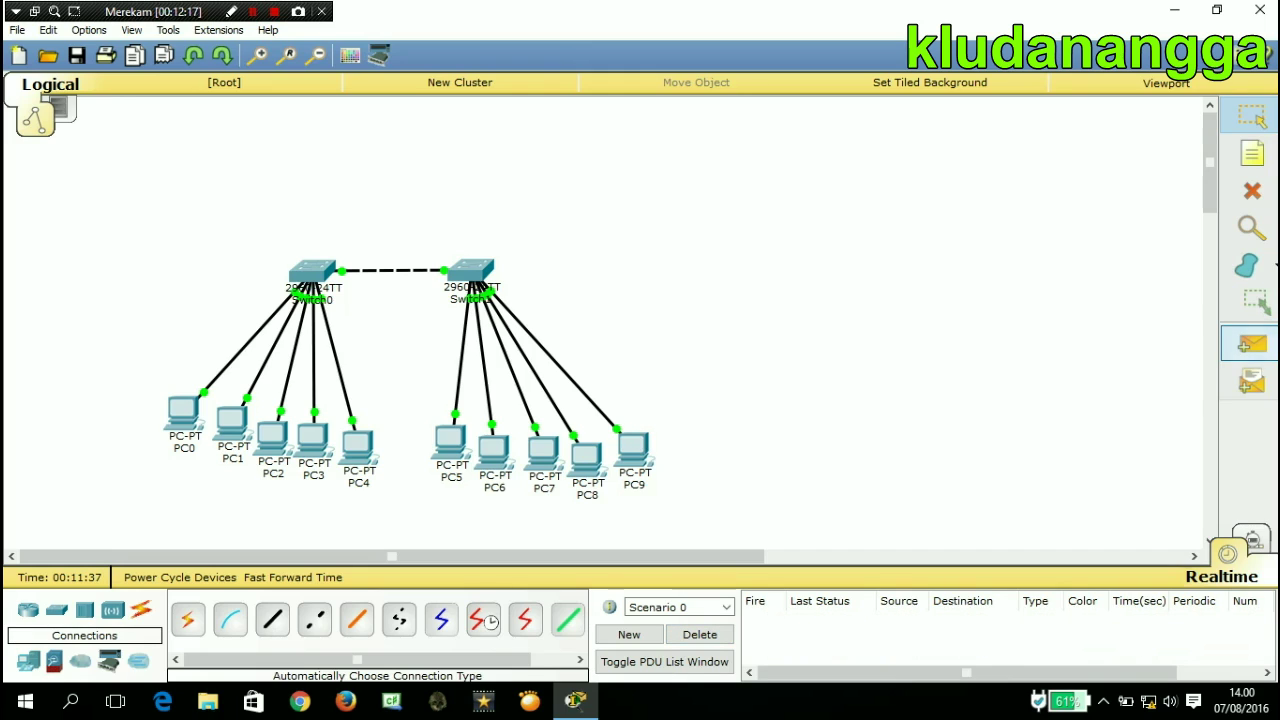
Test same-VLAN connectivity across the trunk by sending simple PDUs from PC9 to PC4 and from PC8 to PC3.
click(1252, 343)
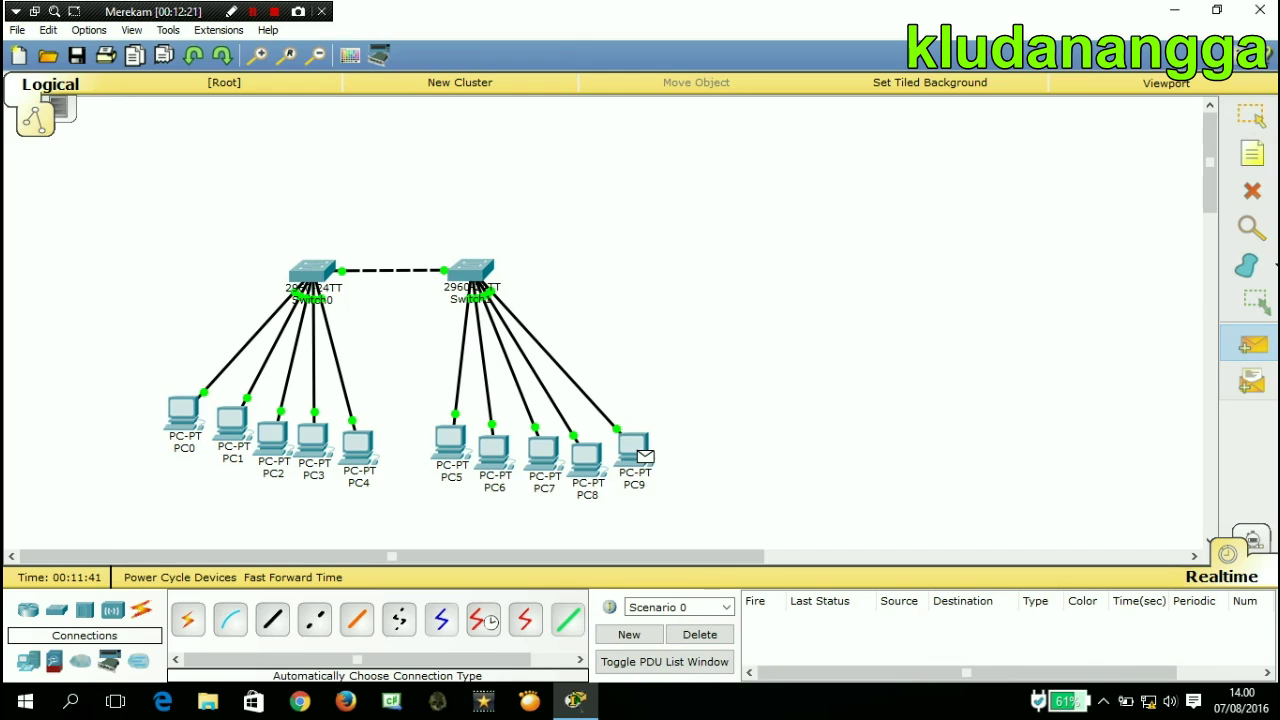
click(636, 448)
click(358, 447)
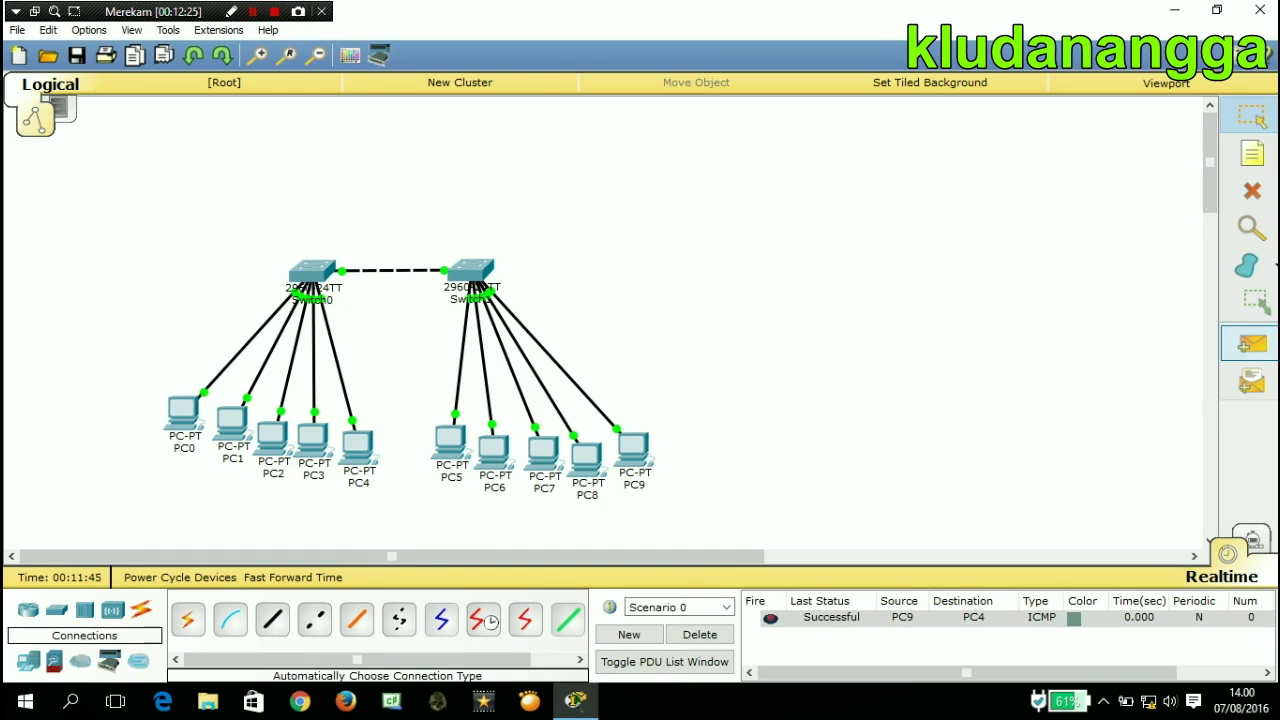
click(1251, 344)
click(587, 456)
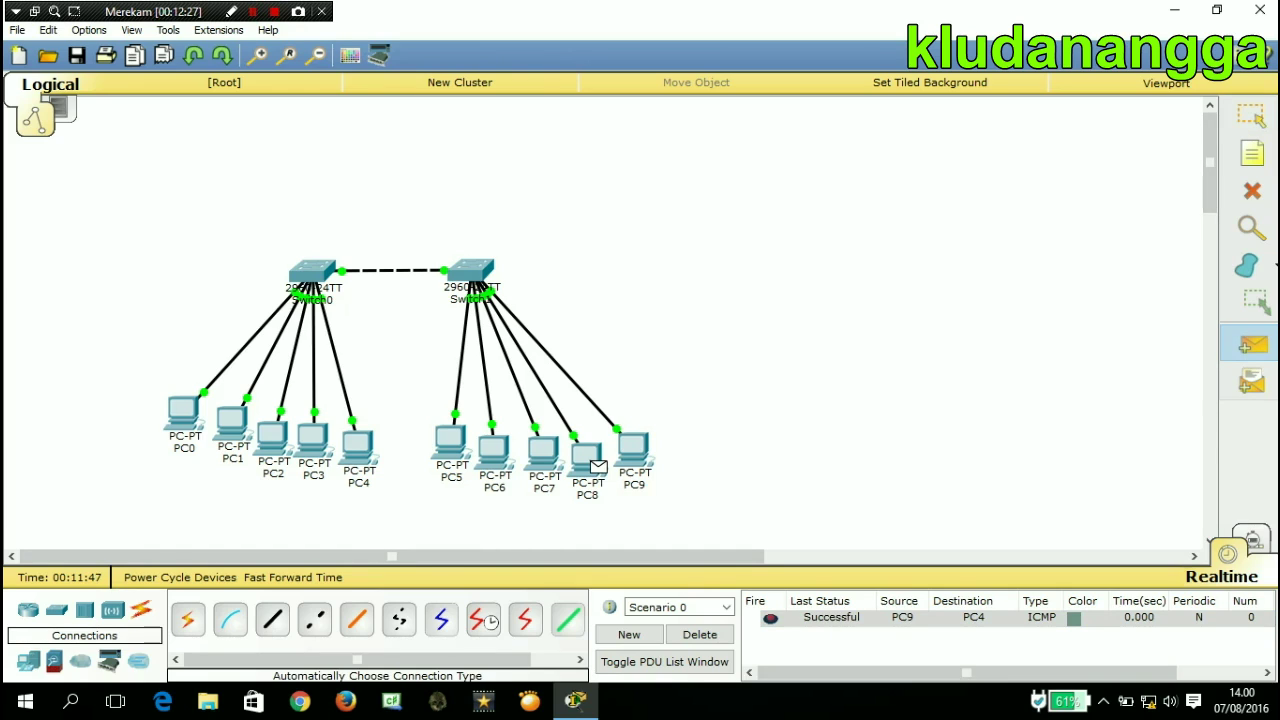
click(313, 438)
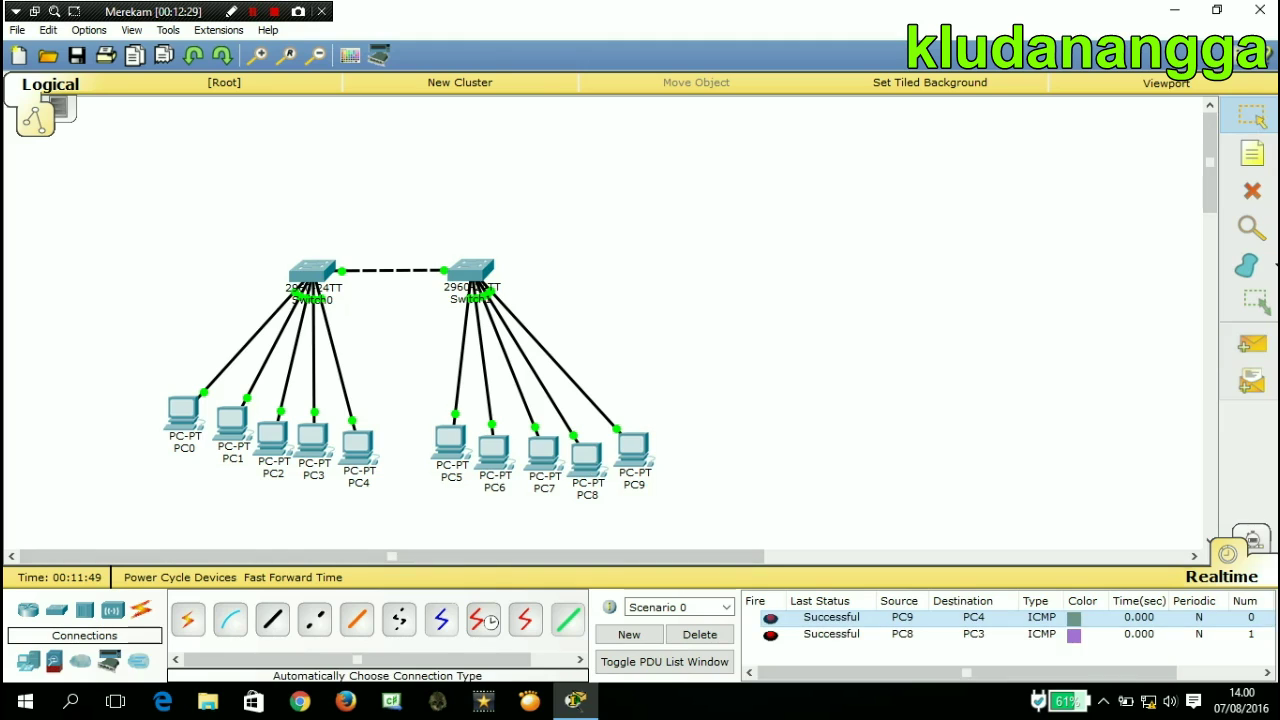
Send a simple PDU from PC6 to PC1, and delete Scenario 0's PDU tests.
click(1251, 344)
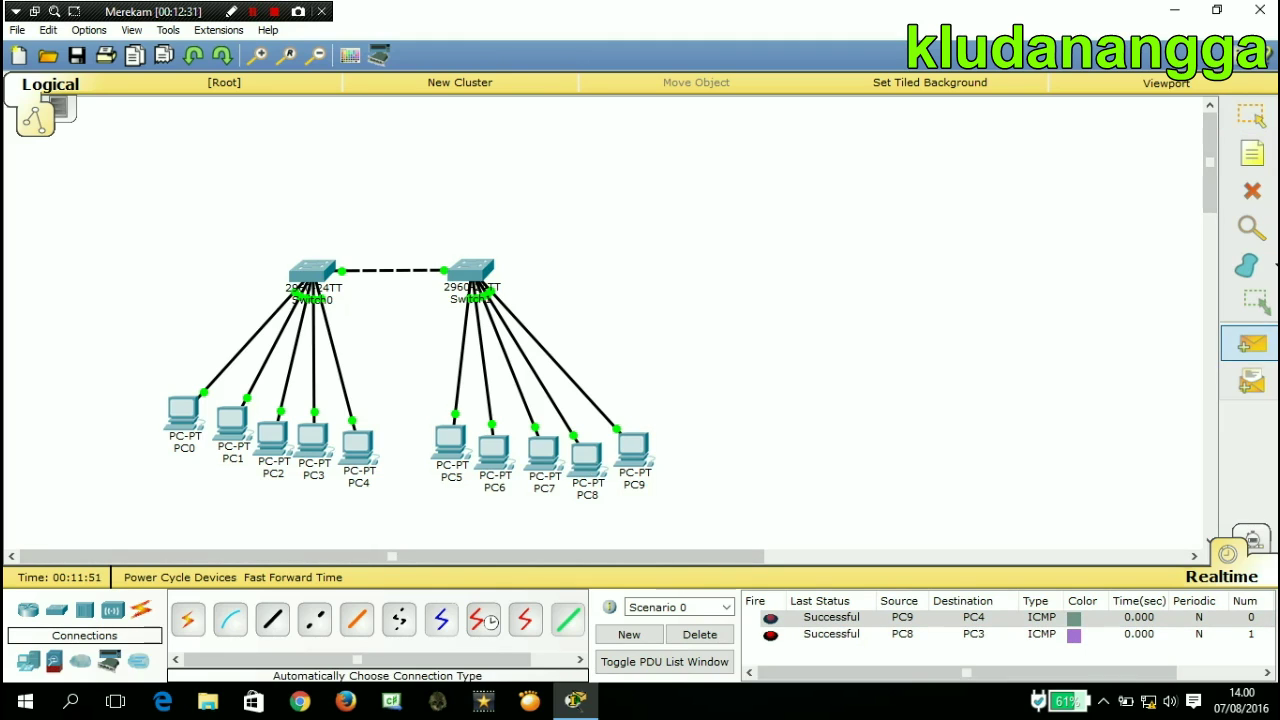
click(494, 450)
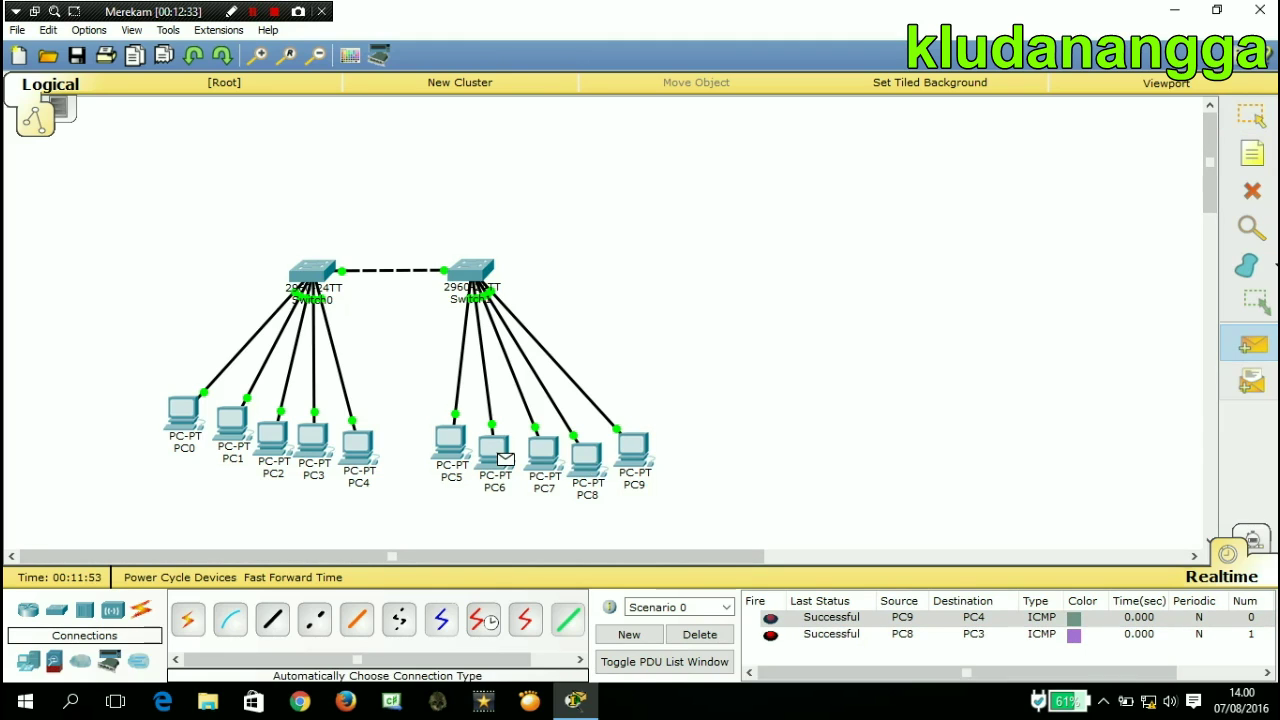
click(232, 422)
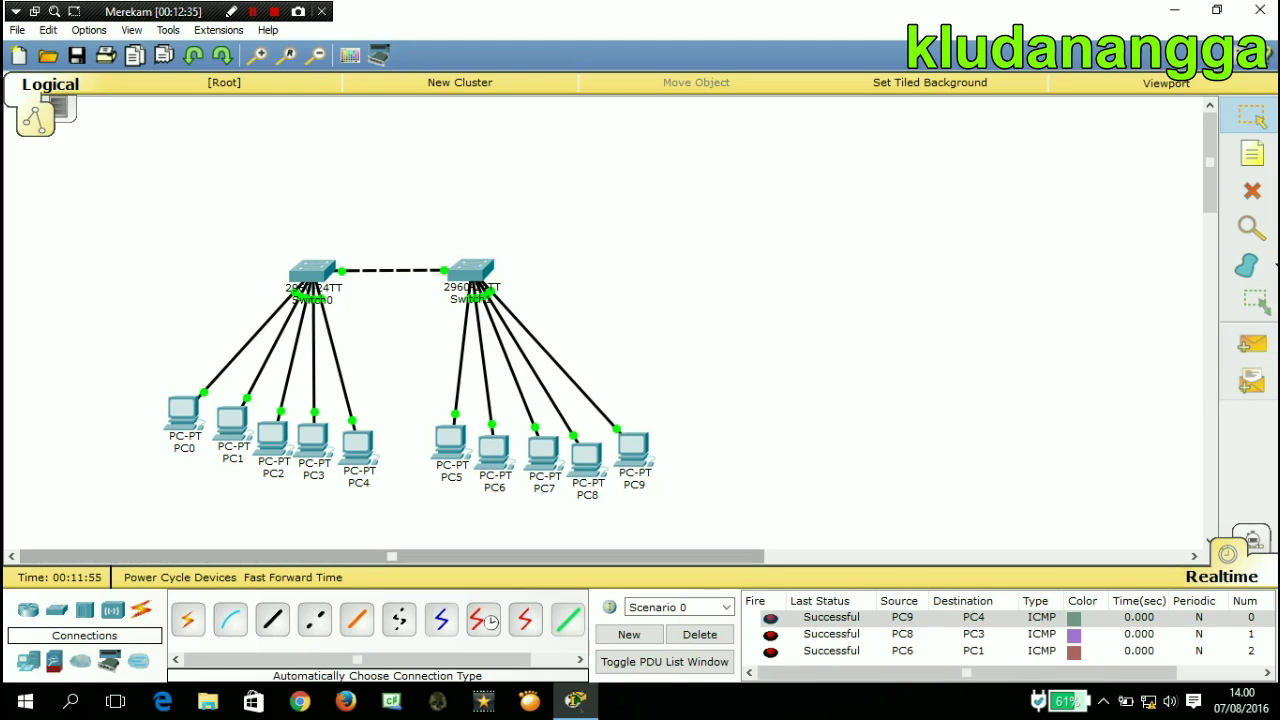
click(831, 634)
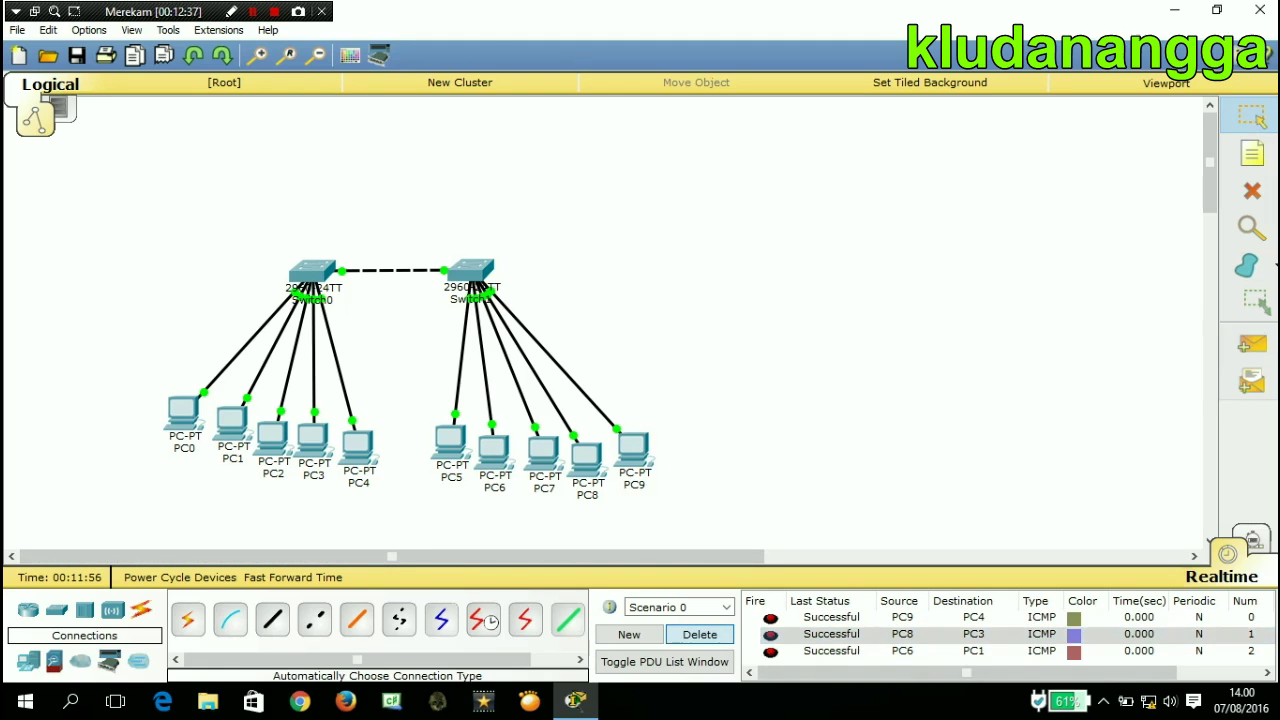
click(700, 634)
Test connectivity between different VLANs across the trunk by sending simple PDUs from PC9 to PC3 and from PC8 to PC4.
click(1251, 344)
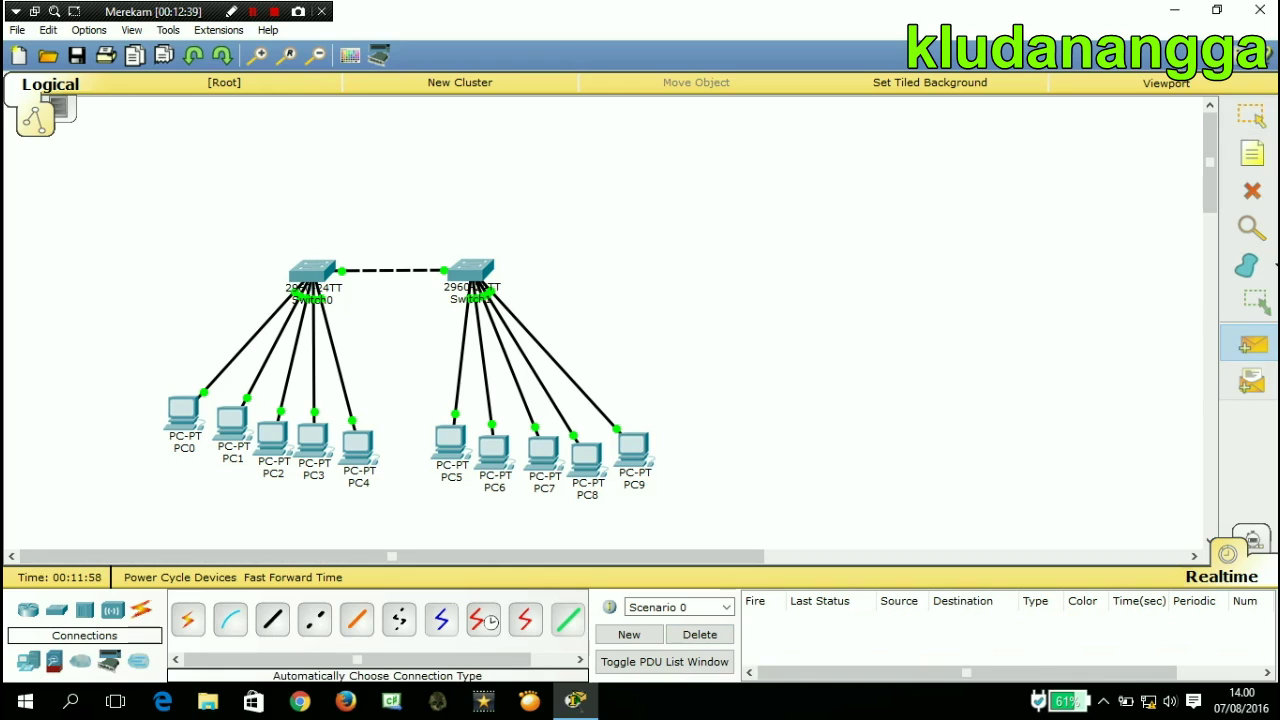
click(636, 448)
click(313, 440)
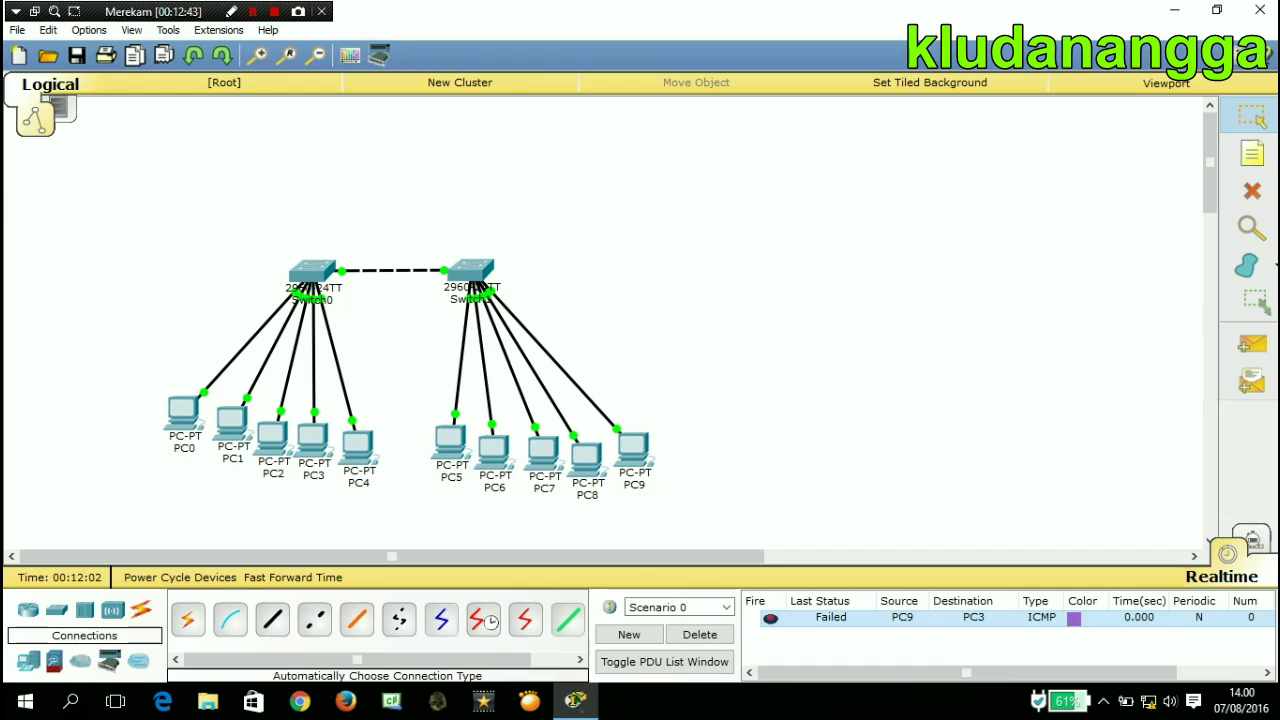
key(p)
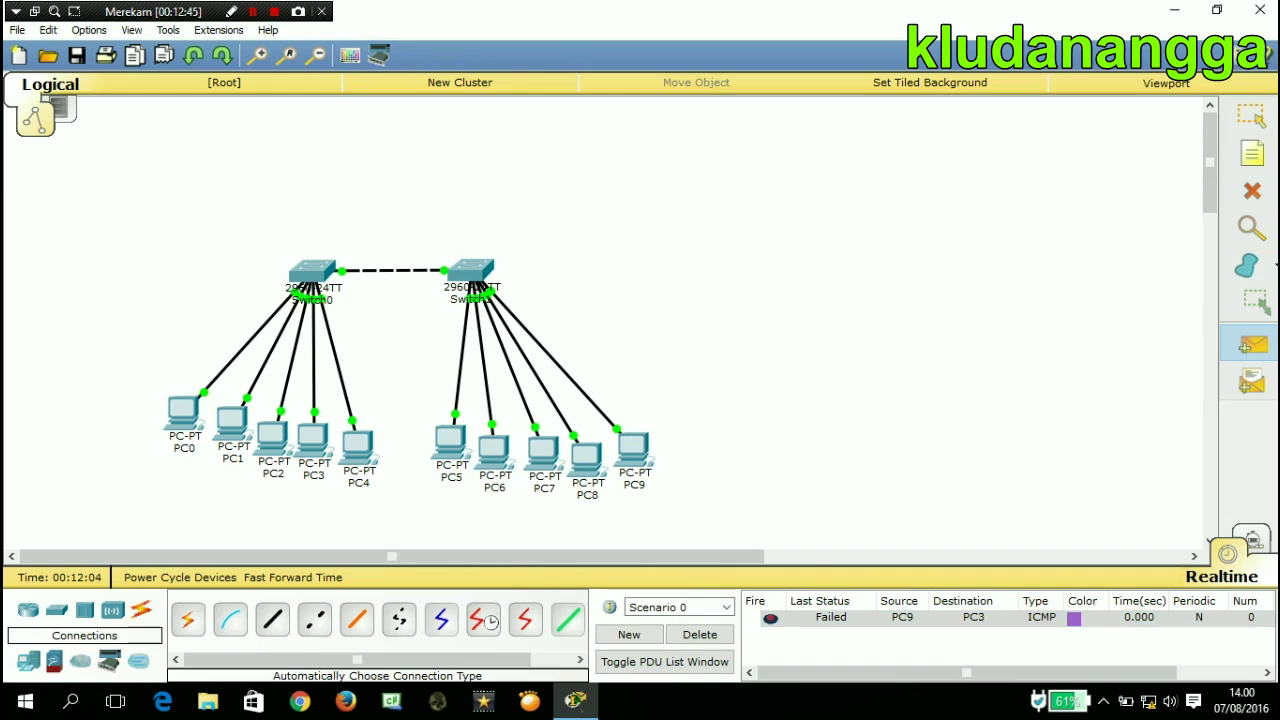
click(587, 455)
click(357, 446)
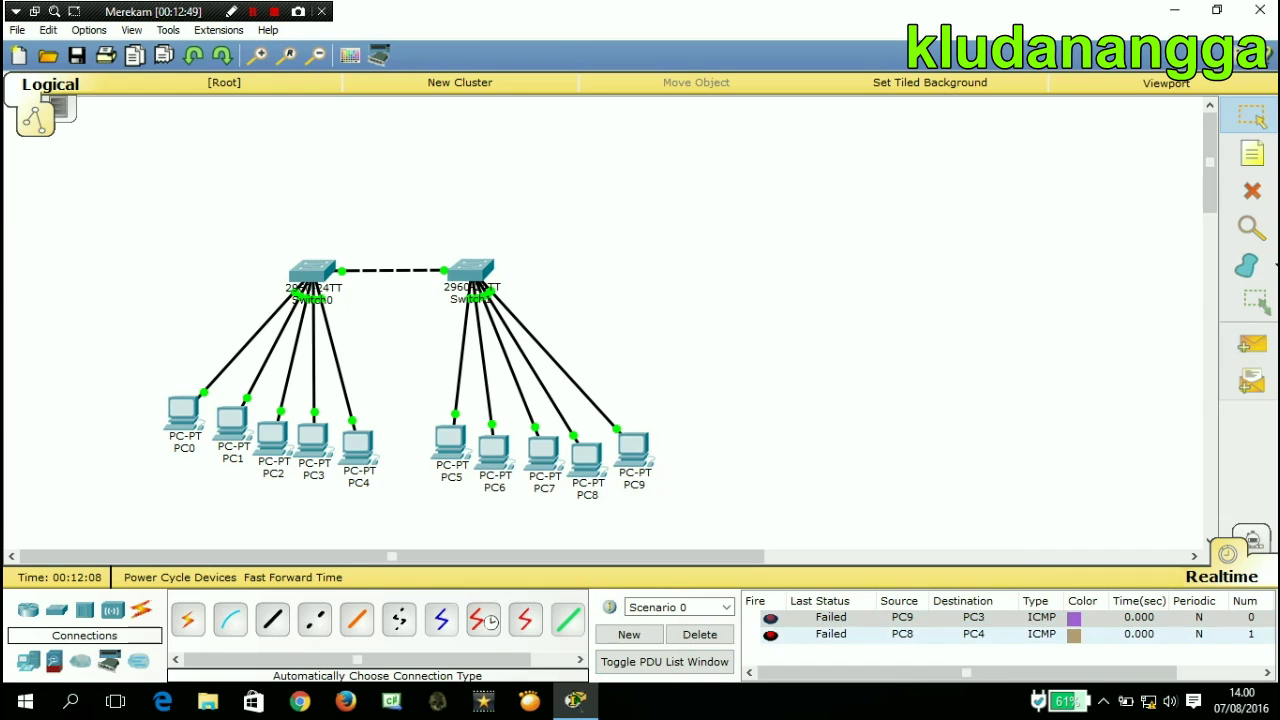
Send a simple PDU from PC5 to PC3, and delete Scenario 0's PDU tests.
key(p)
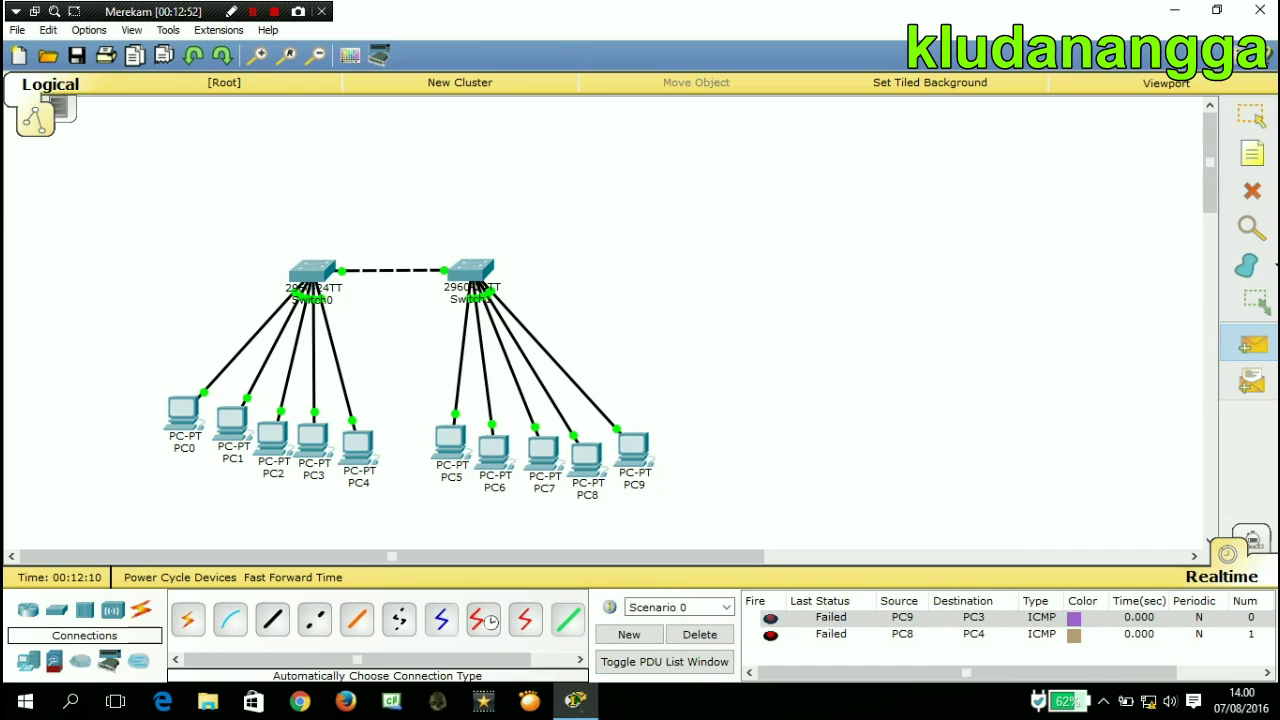
click(462, 448)
click(313, 440)
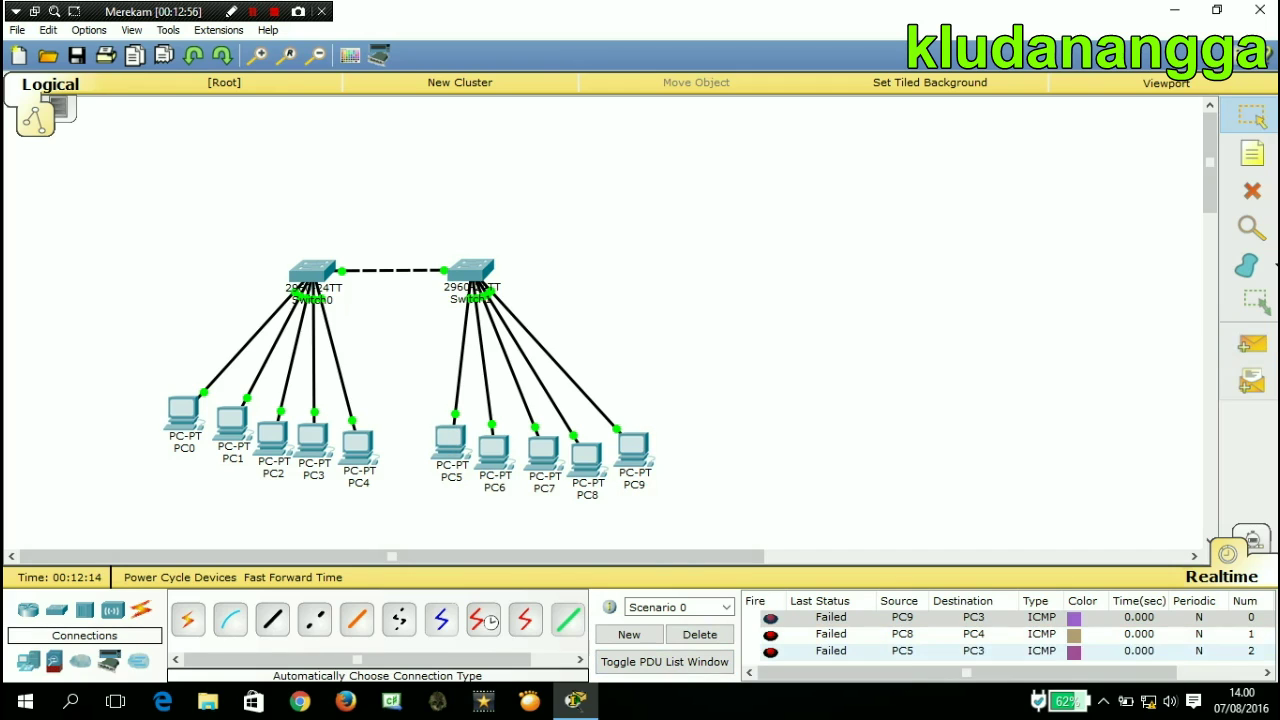
click(700, 634)
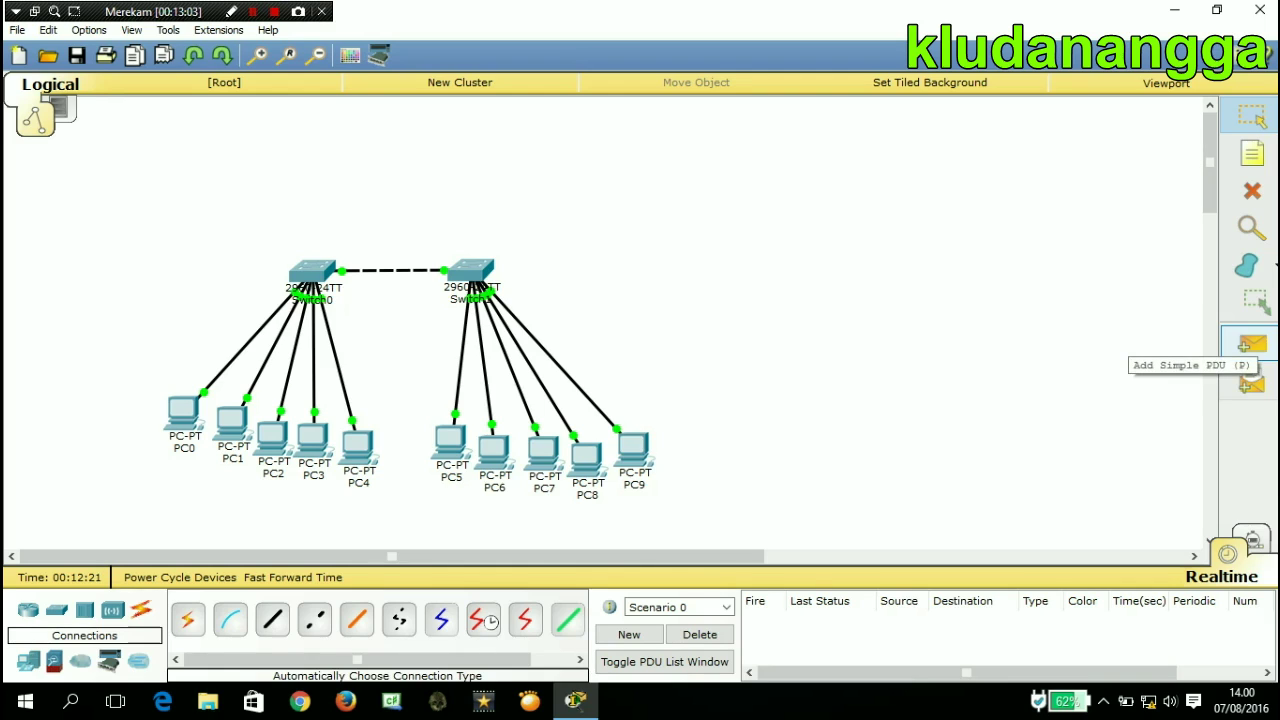
Send a simple PDU across the trunk from PC9 to PC0.
click(1251, 344)
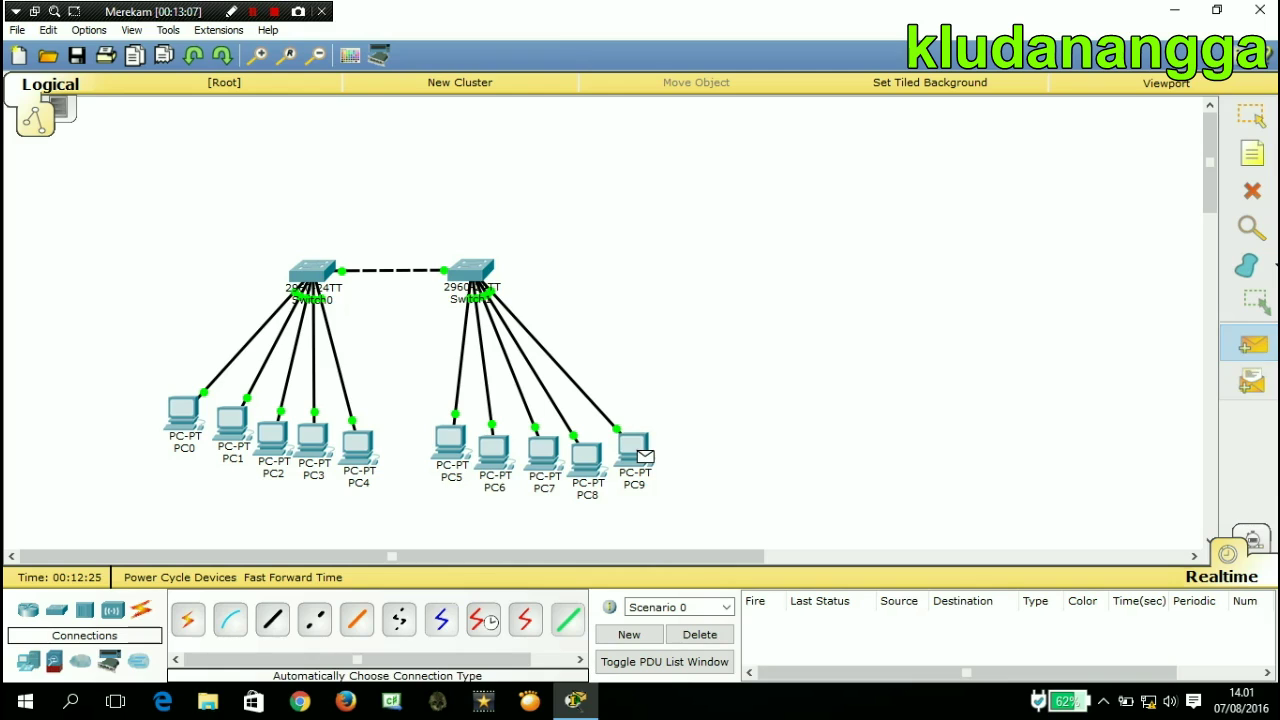
click(636, 450)
click(183, 410)
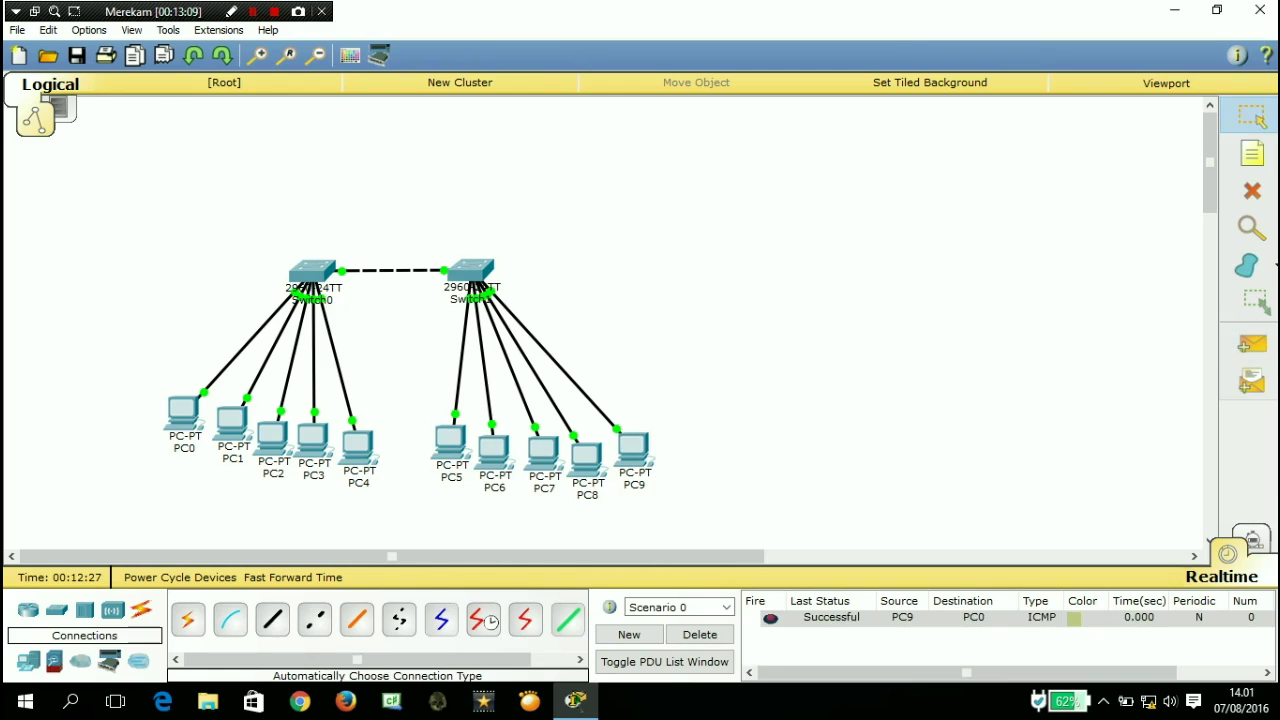